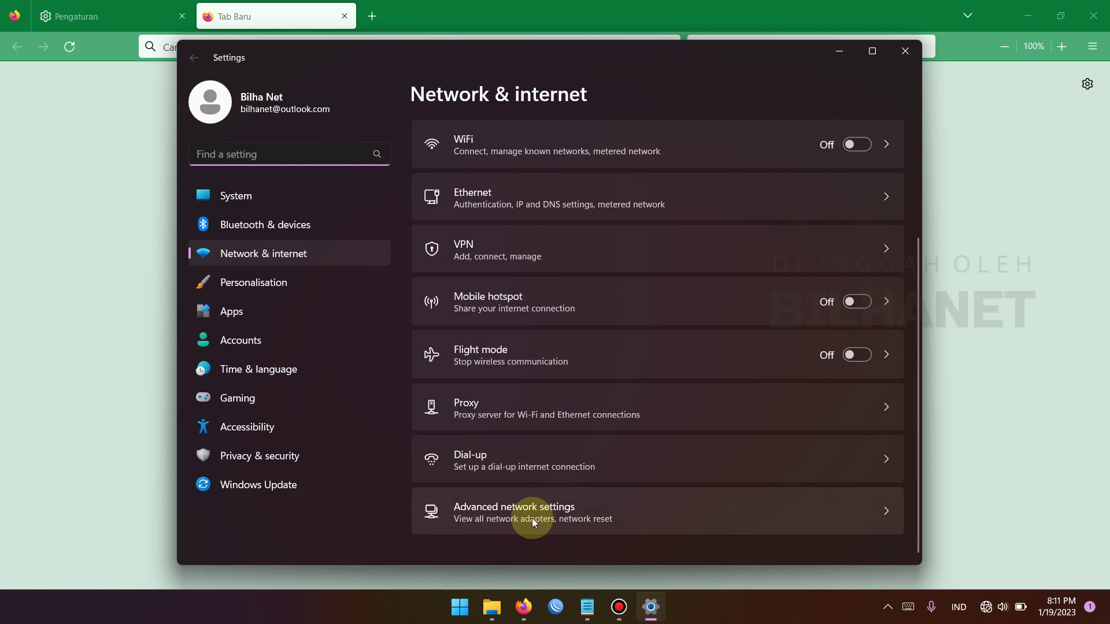
Open the Ethernet adapter's properties from Advanced network settings' adapter list
{"action": "left_click", "coordinate": [538, 525]}
{"action": "scroll", "coordinate": [529, 445], "scroll_direction": "down", "scroll_amount": 3}
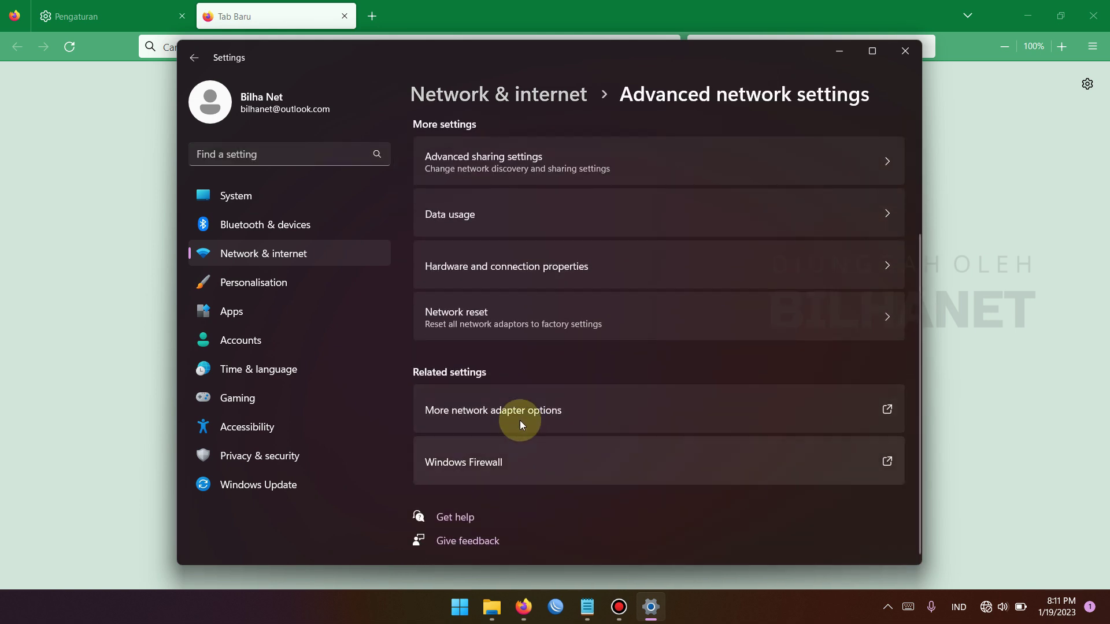
{"action": "left_click", "coordinate": [521, 415]}
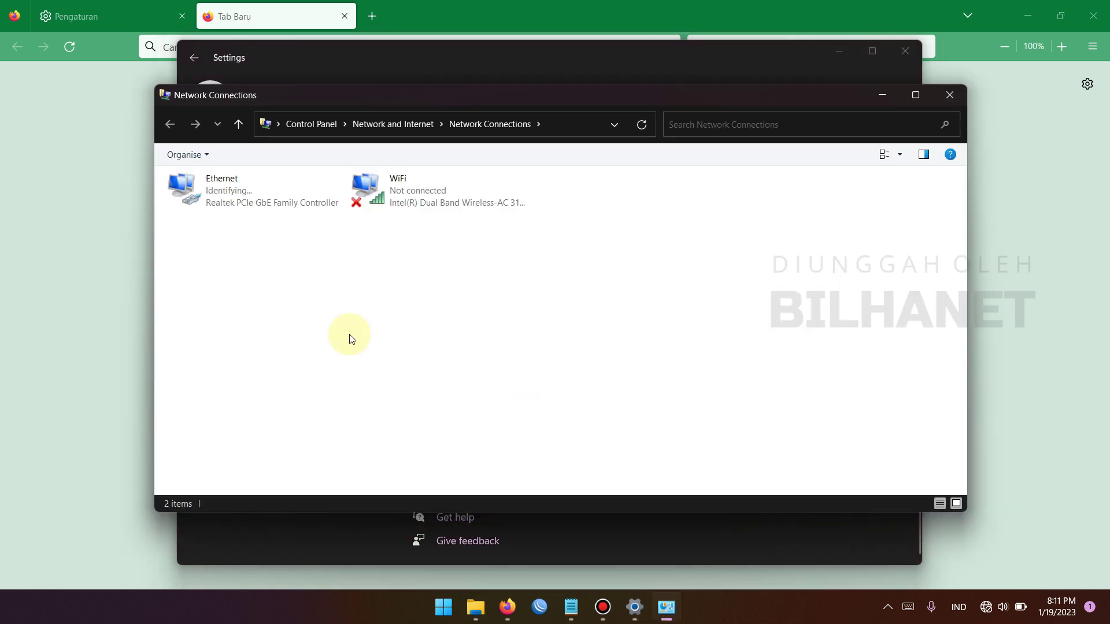
{"action": "right_click", "coordinate": [226, 180]}
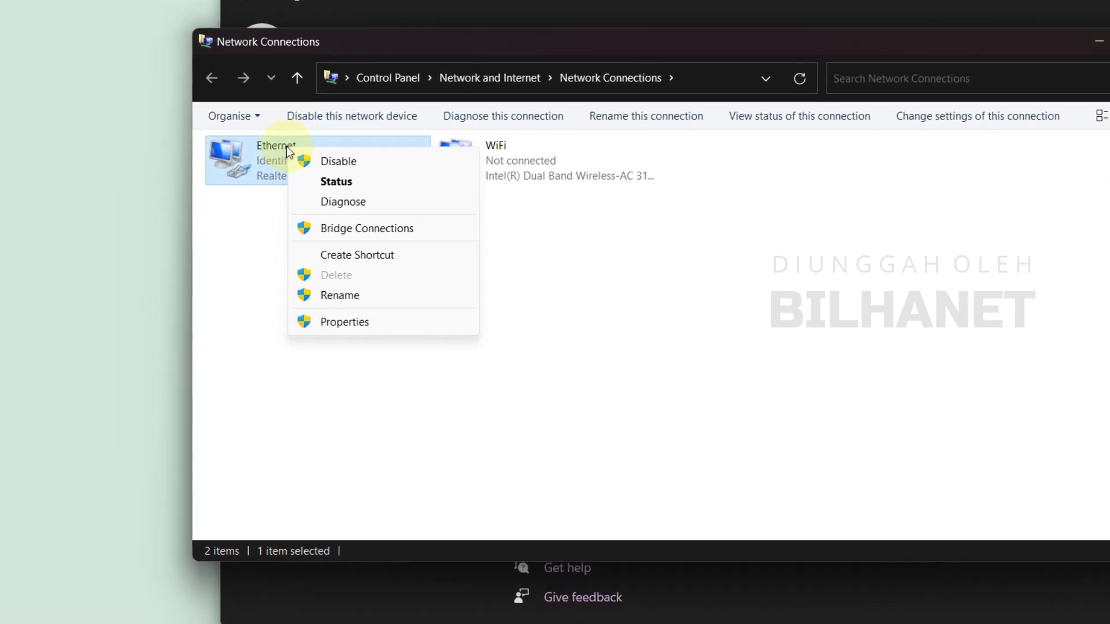
{"action": "left_click", "coordinate": [383, 322]}
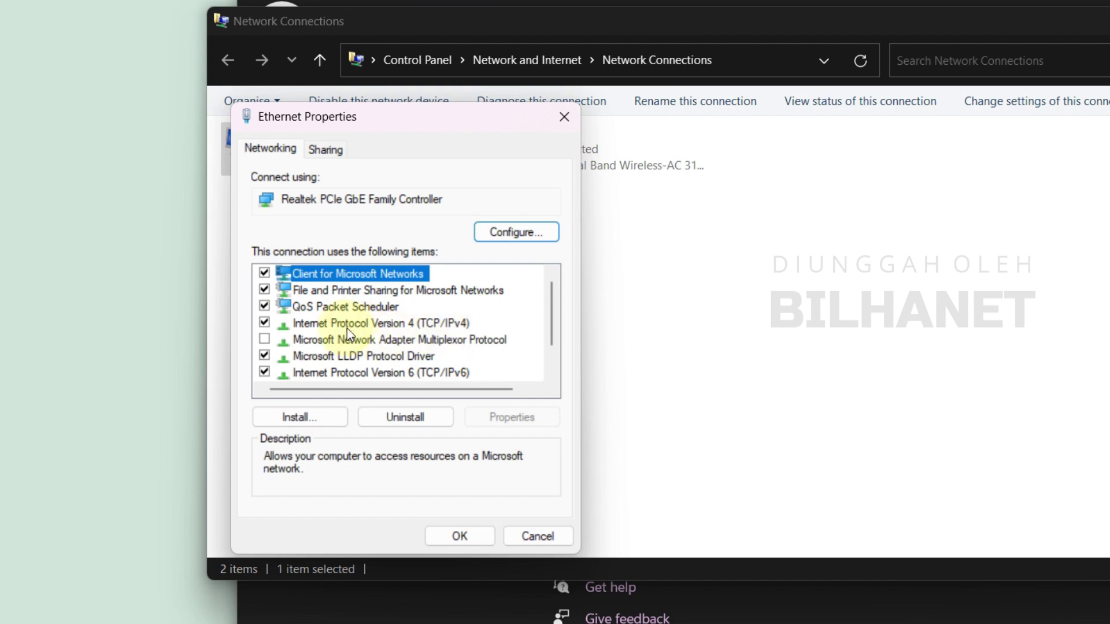
Set Ethernet IPv4 to static 192.168.1.11 with mask 255.255.255.0 and close the dialogs
{"action": "left_click", "coordinate": [346, 326]}
{"action": "left_click", "coordinate": [511, 416]}
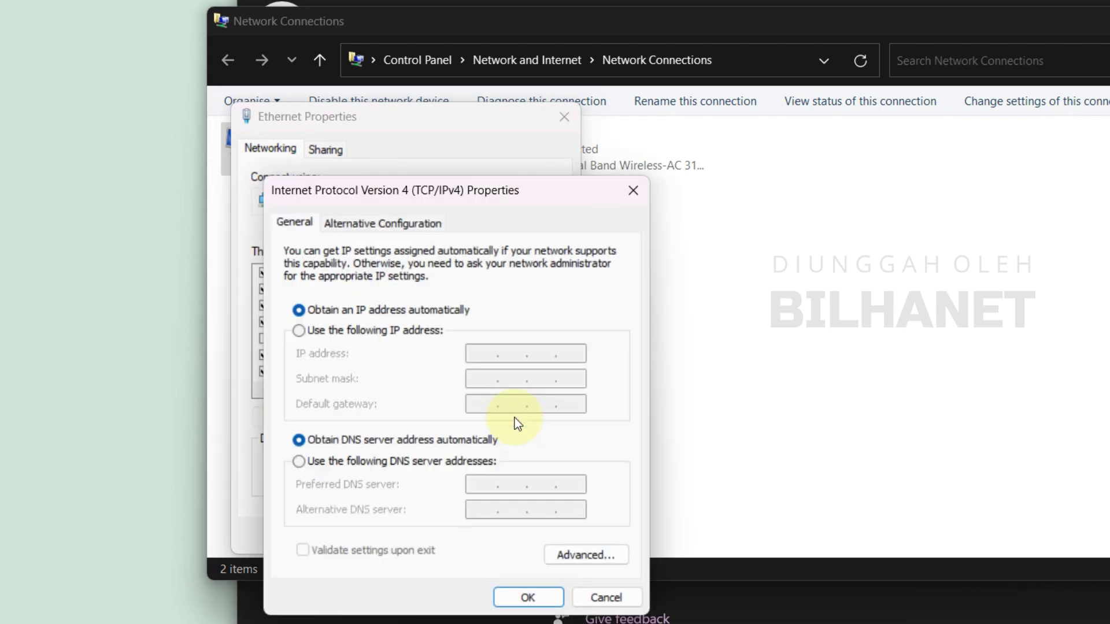
{"action": "left_click", "coordinate": [408, 332]}
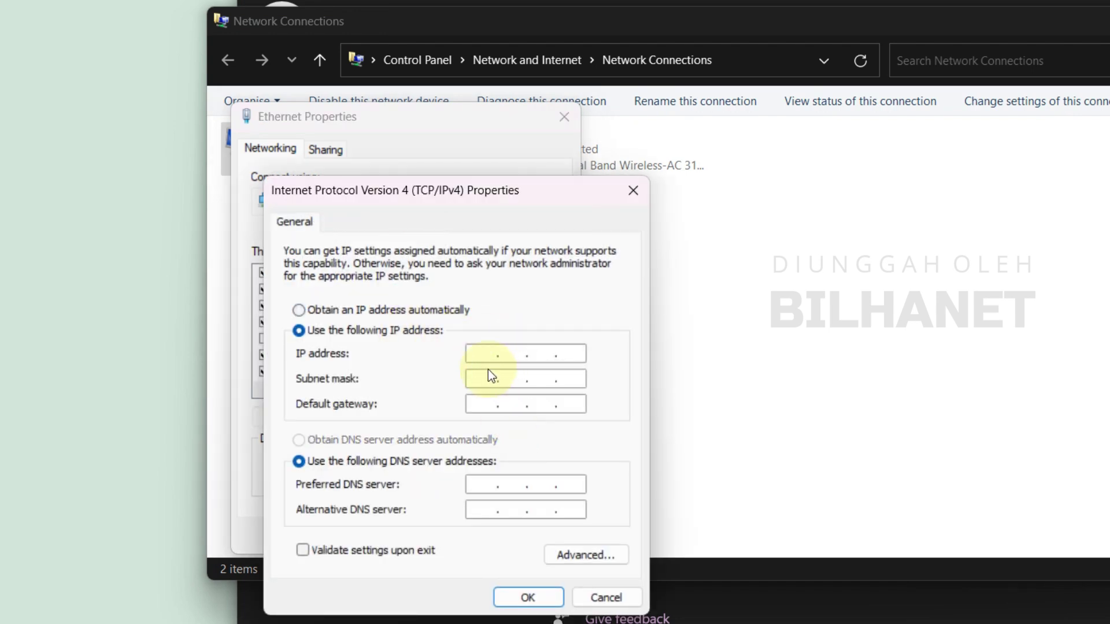
{"action": "left_click", "coordinate": [481, 357]}
{"action": "type", "text": "192 . 168 . 1 . 11"}
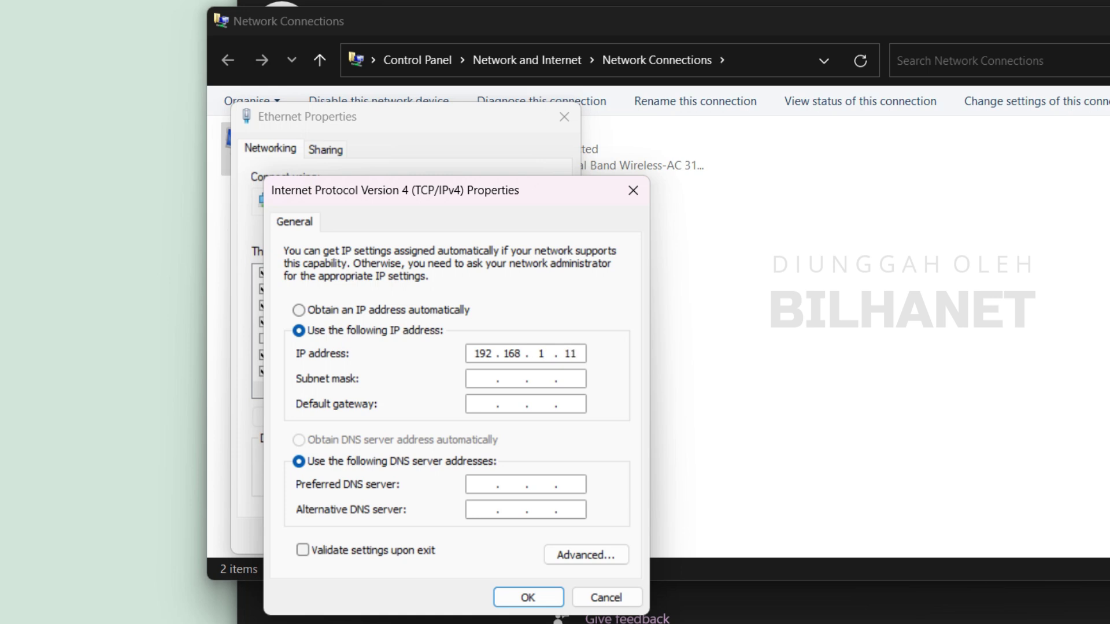
{"action": "left_click", "coordinate": [478, 381]}
{"action": "left_click", "coordinate": [530, 597]}
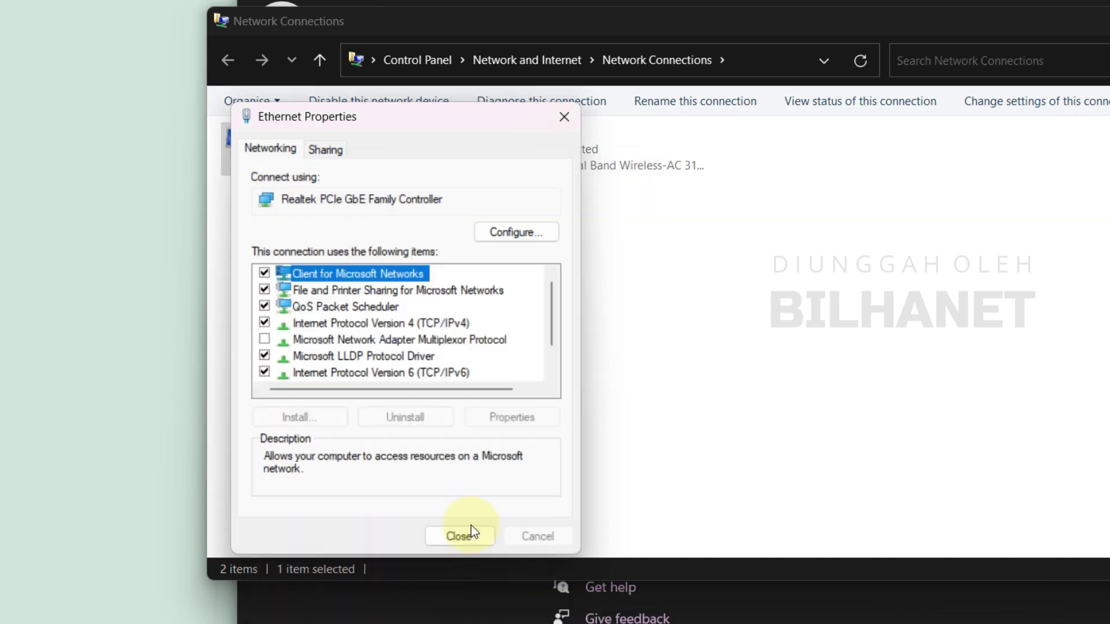
{"action": "left_click", "coordinate": [470, 530]}
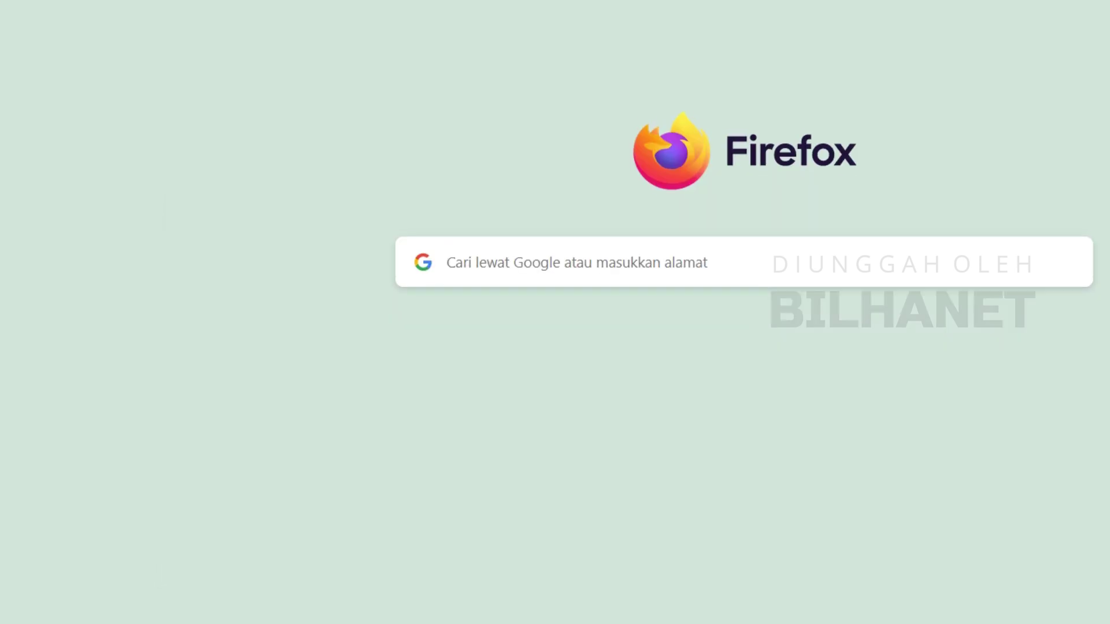
Load the router admin page at 192.168.1.1 in Firefox
{"action": "left_click", "coordinate": [347, 37]}
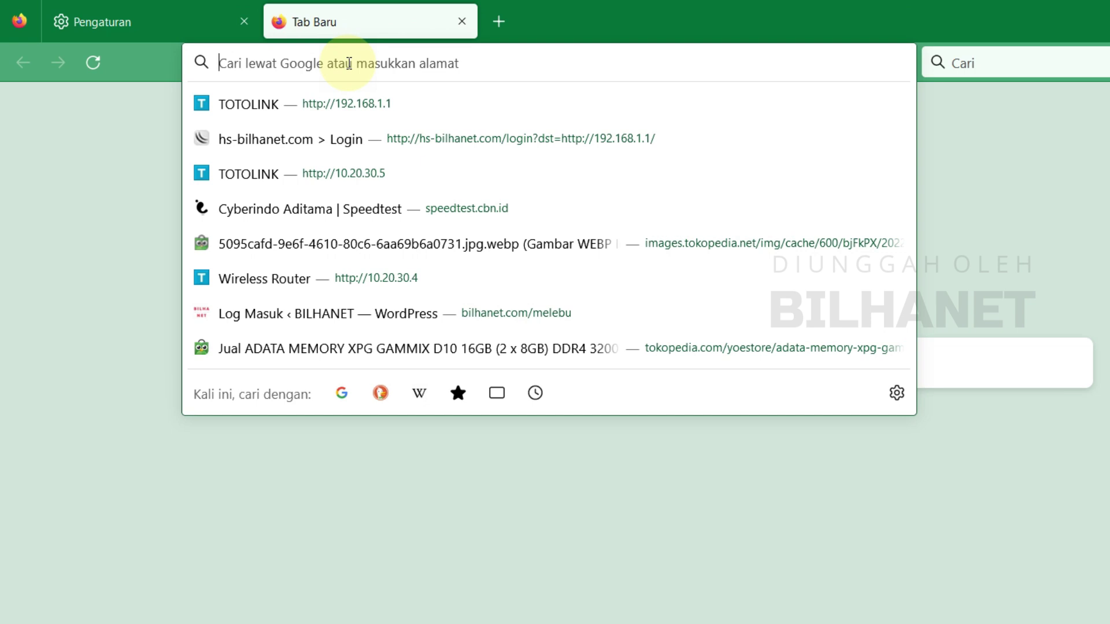
{"action": "type", "text": "192.168"}
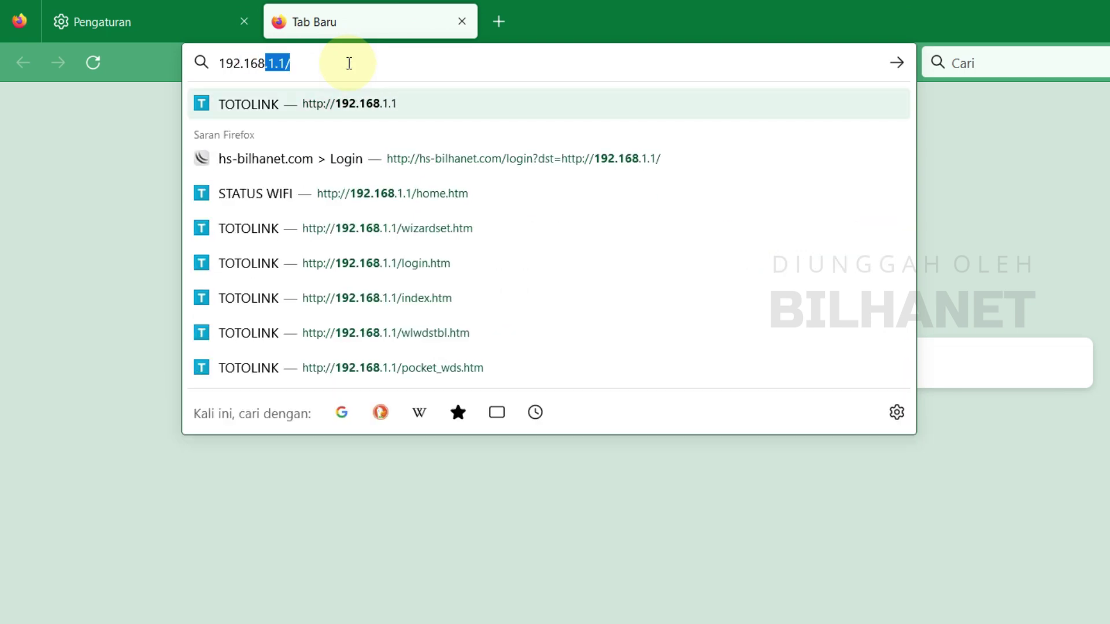
{"action": "type", "text": ".1.1"}
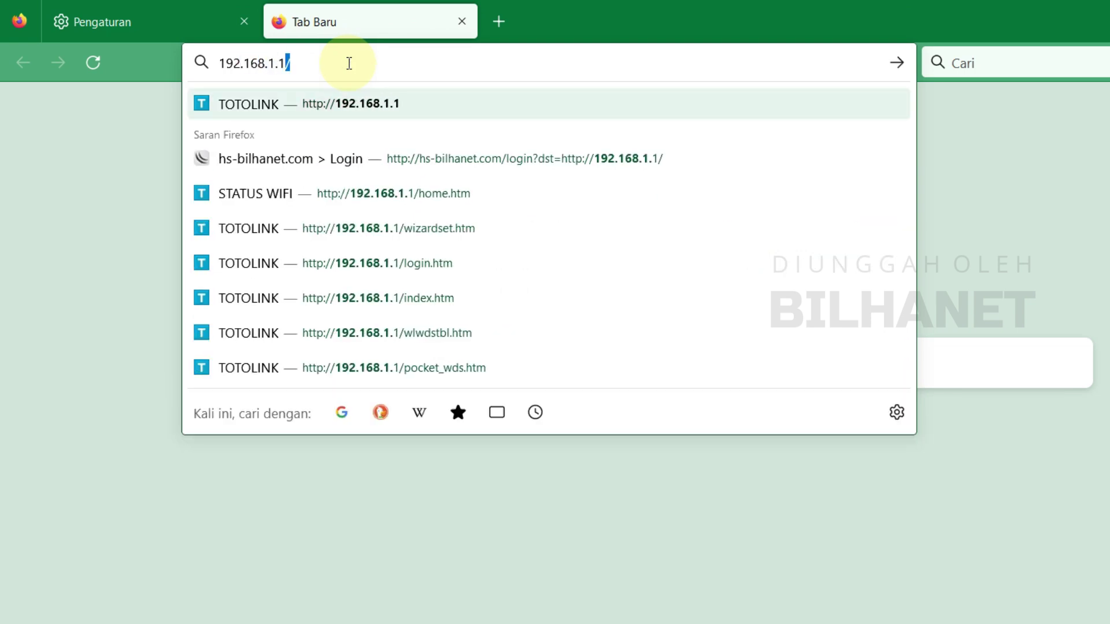
{"action": "key", "text": "Delete"}
{"action": "key", "text": "Return"}
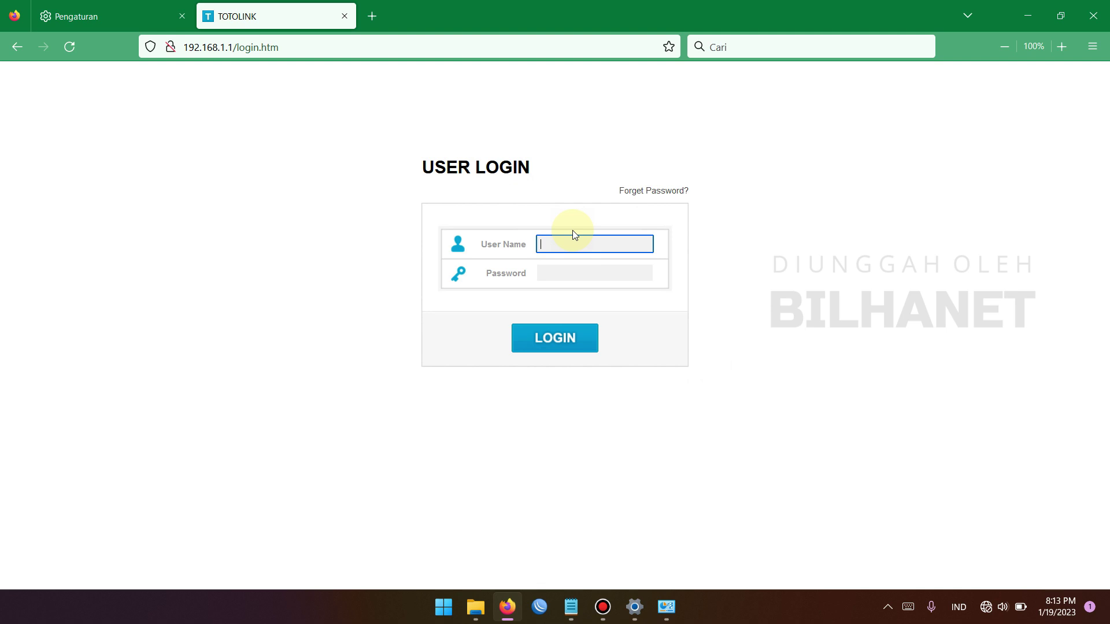
Enter the administrator username and password and log in
{"action": "type", "text": "min"}
{"action": "key", "text": "Tab"}
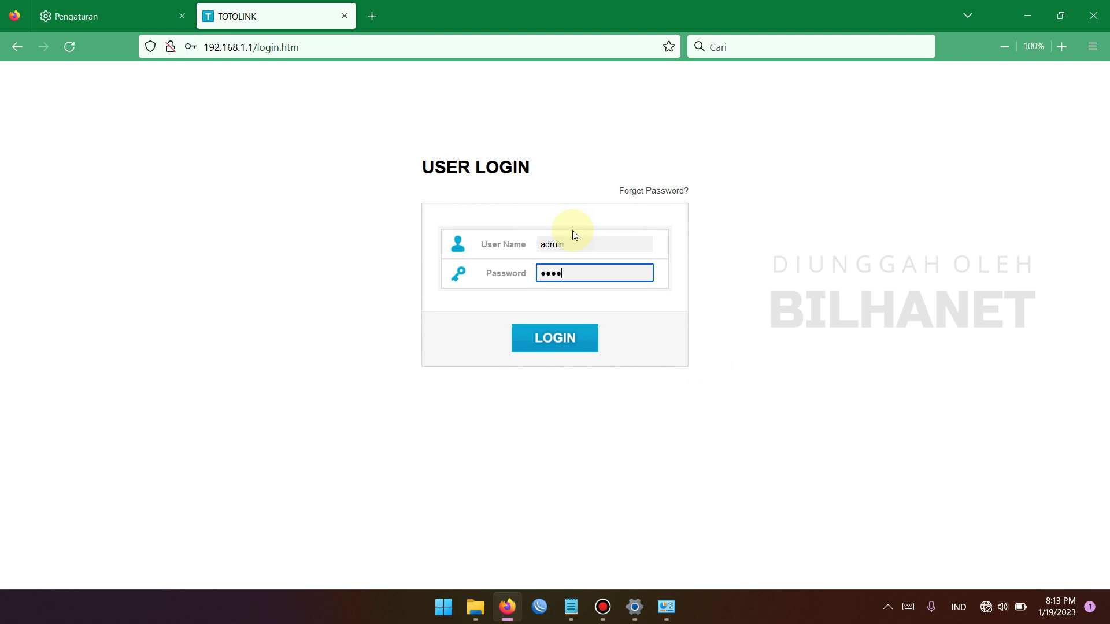
{"action": "left_click", "coordinate": [571, 340]}
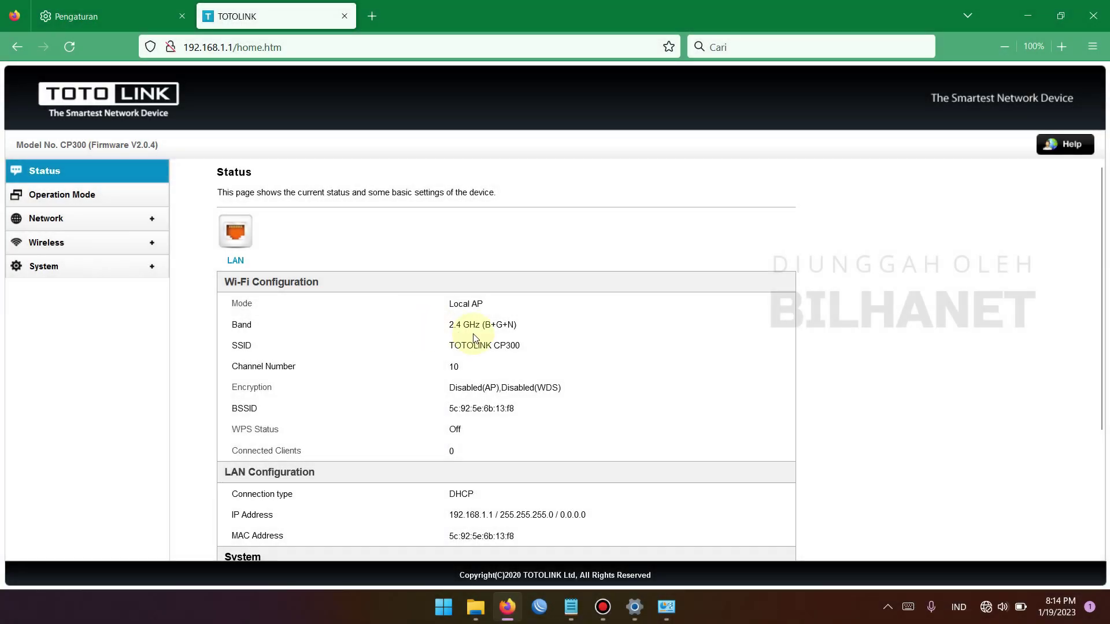
{"action": "scroll", "coordinate": [497, 341], "scroll_direction": "down", "scroll_amount": 2}
{"action": "scroll", "coordinate": [508, 341], "scroll_direction": "up", "scroll_amount": 2}
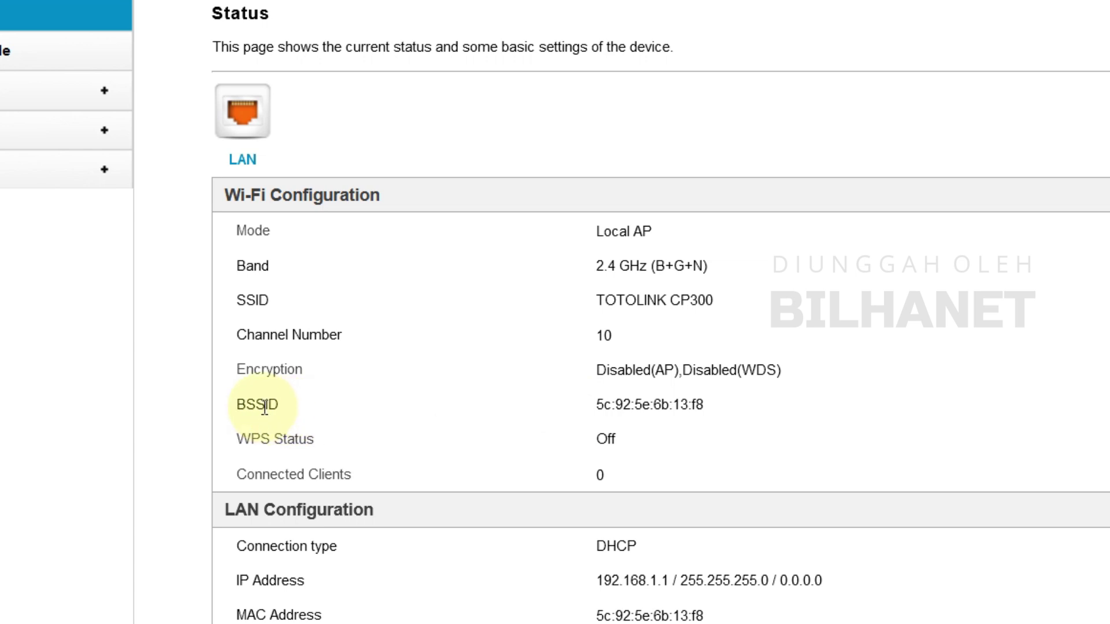
{"action": "left_click_drag", "start_coordinate": [232, 405], "coordinate": [243, 405]}
{"action": "left_click_drag", "start_coordinate": [322, 421], "coordinate": [716, 407]}
{"action": "right_click", "coordinate": [698, 404]}
{"action": "left_click", "coordinate": [774, 426]}
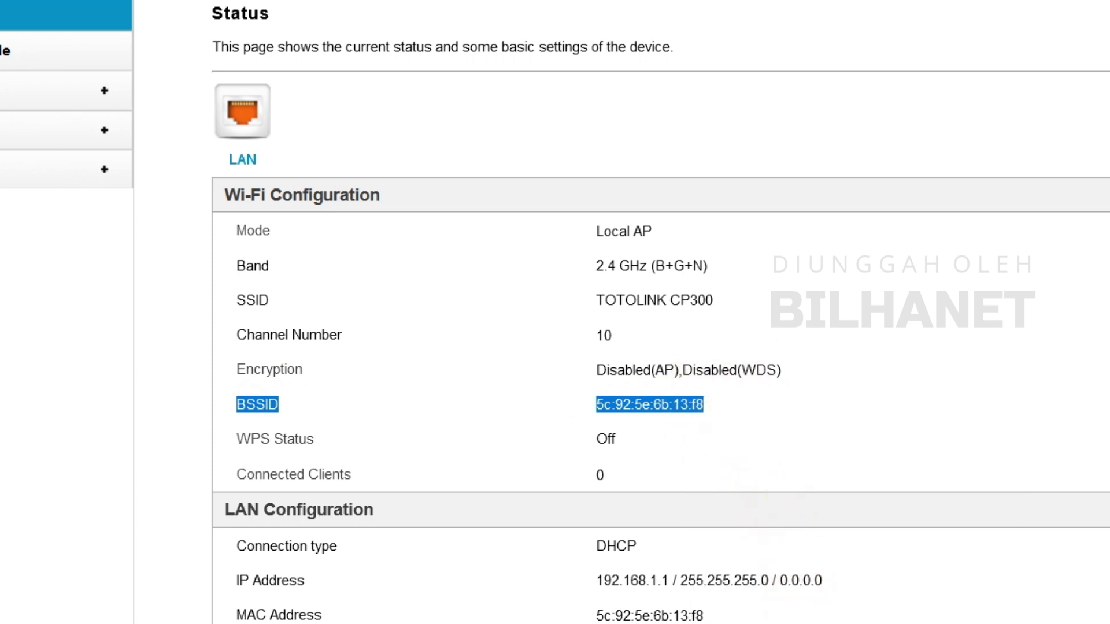
{"action": "mouse_move", "coordinate": [804, 623]}
{"action": "left_click", "coordinate": [892, 619]}
Paste the BSSID into Notepad labelled CP300, then return to Firefox
{"action": "right_click", "coordinate": [335, 175]}
{"action": "left_click", "coordinate": [401, 351]}
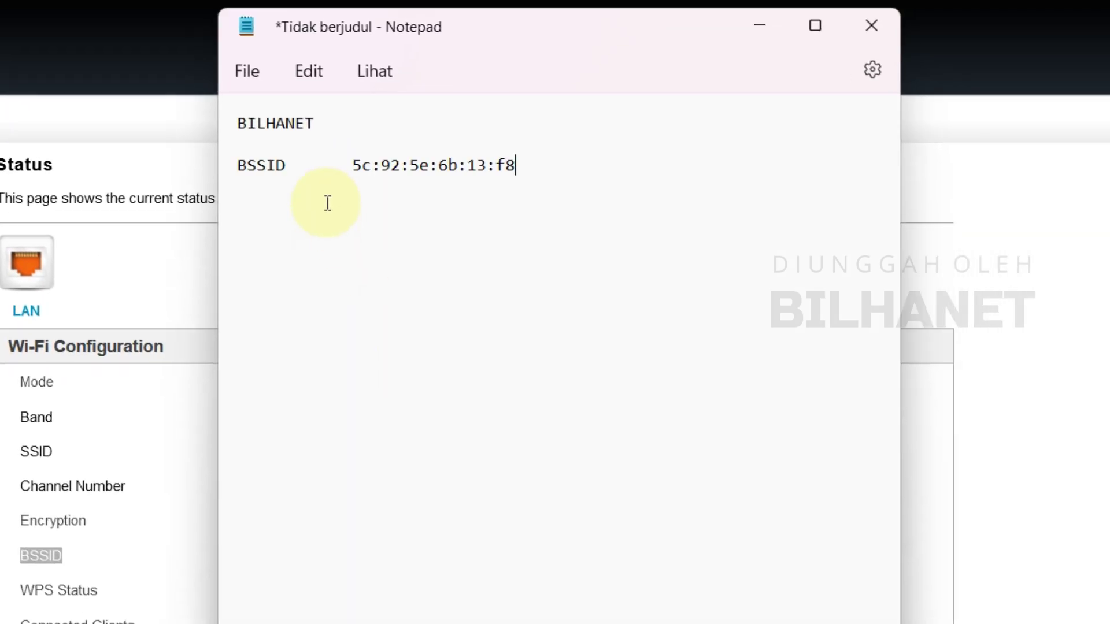
{"action": "left_click", "coordinate": [242, 163]}
{"action": "type", "text": "CP"}
{"action": "type", "text": "300"}
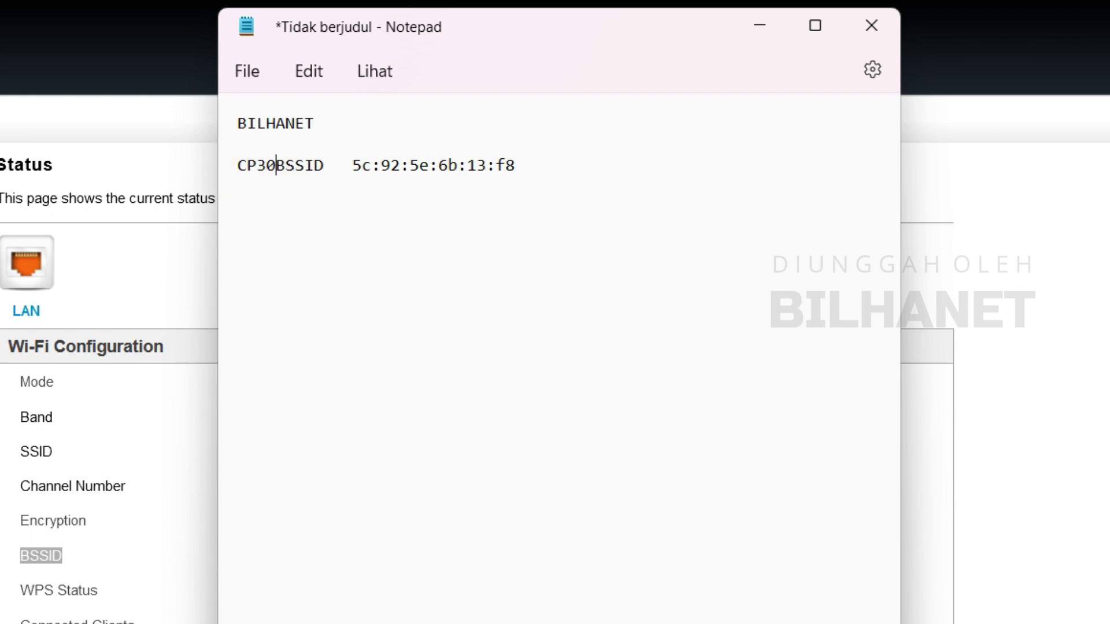
{"action": "key", "text": "alt+Tab"}
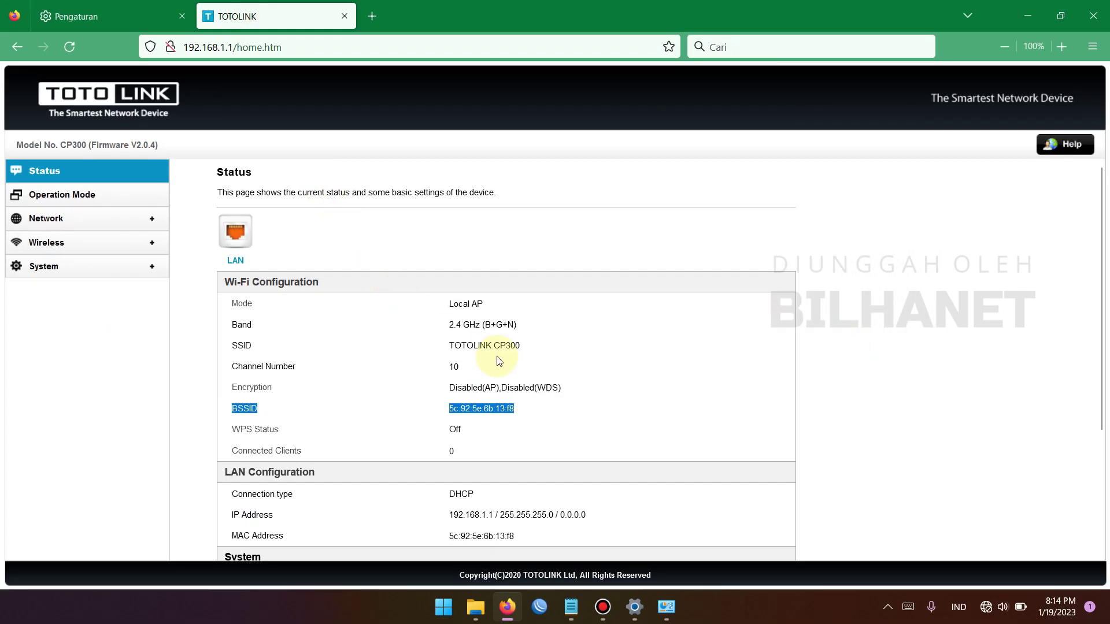
Switch the router's operation mode to AP and continue to basic wireless settings
{"action": "left_click", "coordinate": [535, 412]}
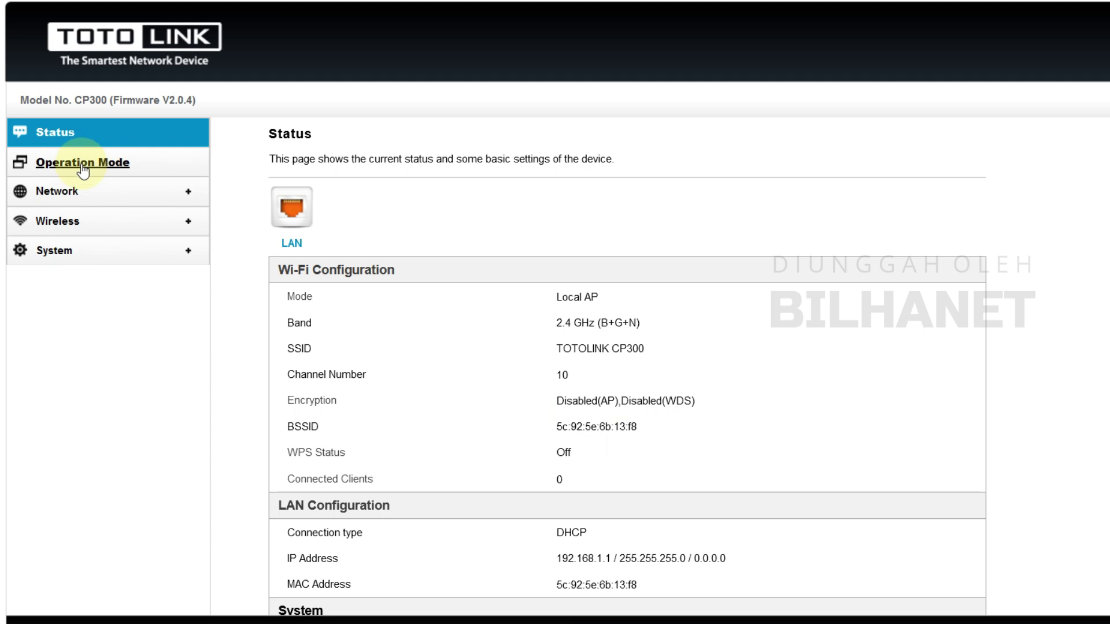
{"action": "left_click", "coordinate": [72, 169]}
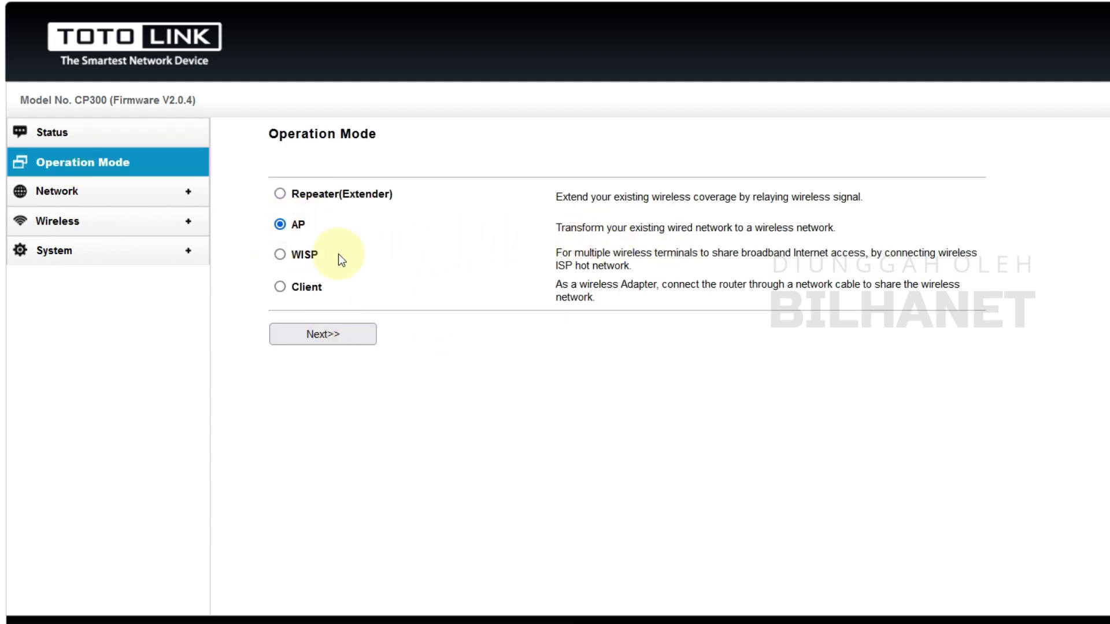
{"action": "left_click", "coordinate": [281, 229]}
{"action": "left_click", "coordinate": [322, 336]}
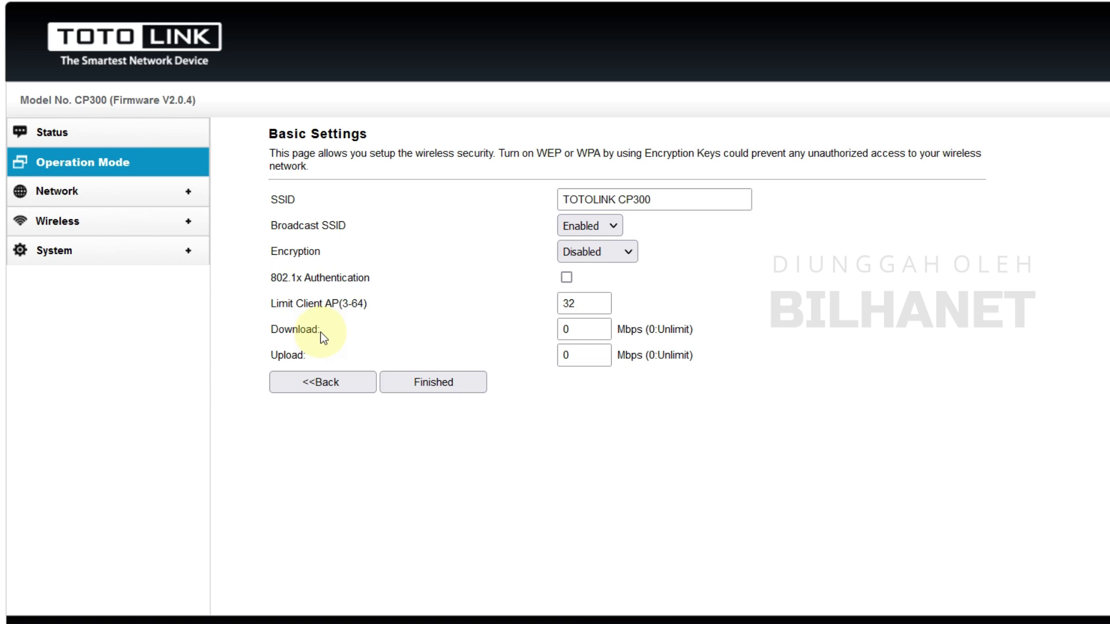
Rename the SSID to BILHANET #Server, keeping broadcast enabled and encryption disabled
{"action": "left_click_drag", "start_coordinate": [657, 200], "coordinate": [563, 208]}
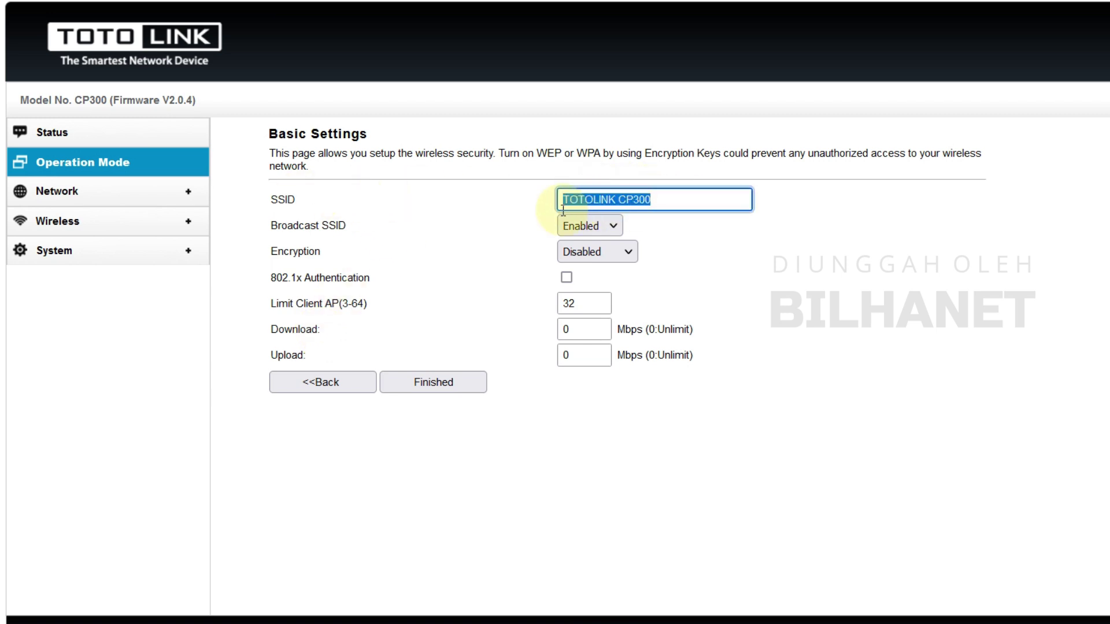
{"action": "type", "text": "BILHANET"}
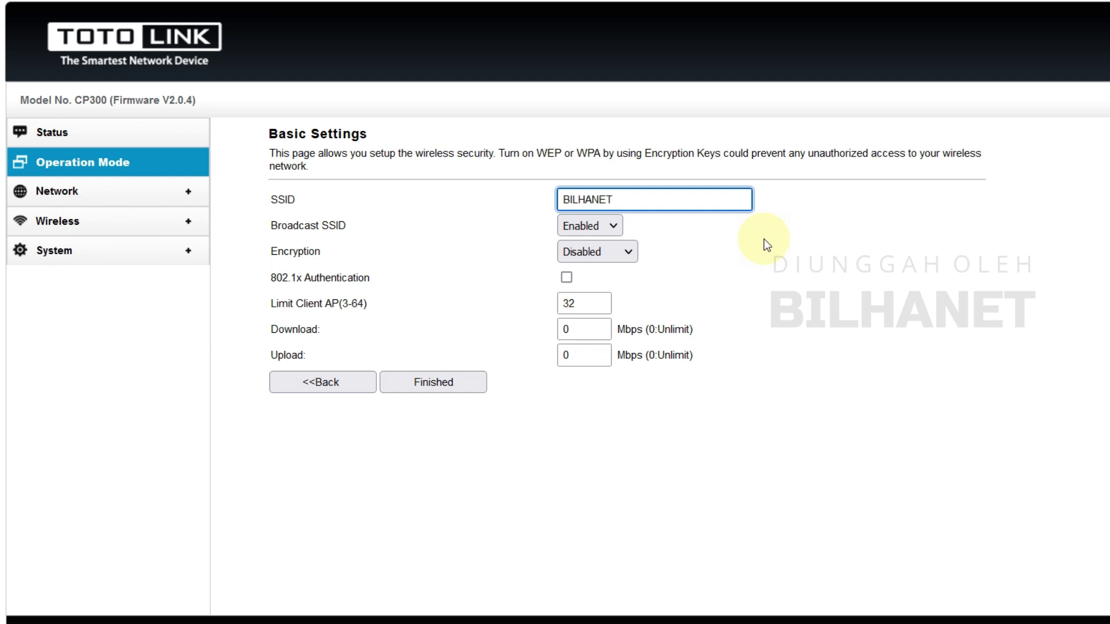
{"action": "type", "text": " #1"}
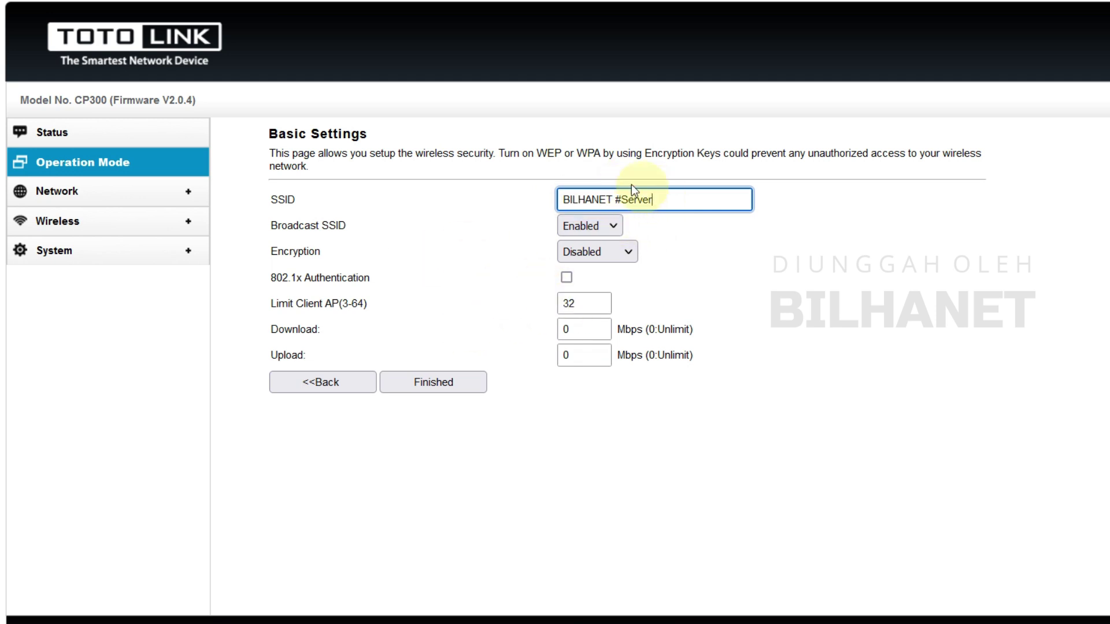
{"action": "left_click", "coordinate": [590, 226]}
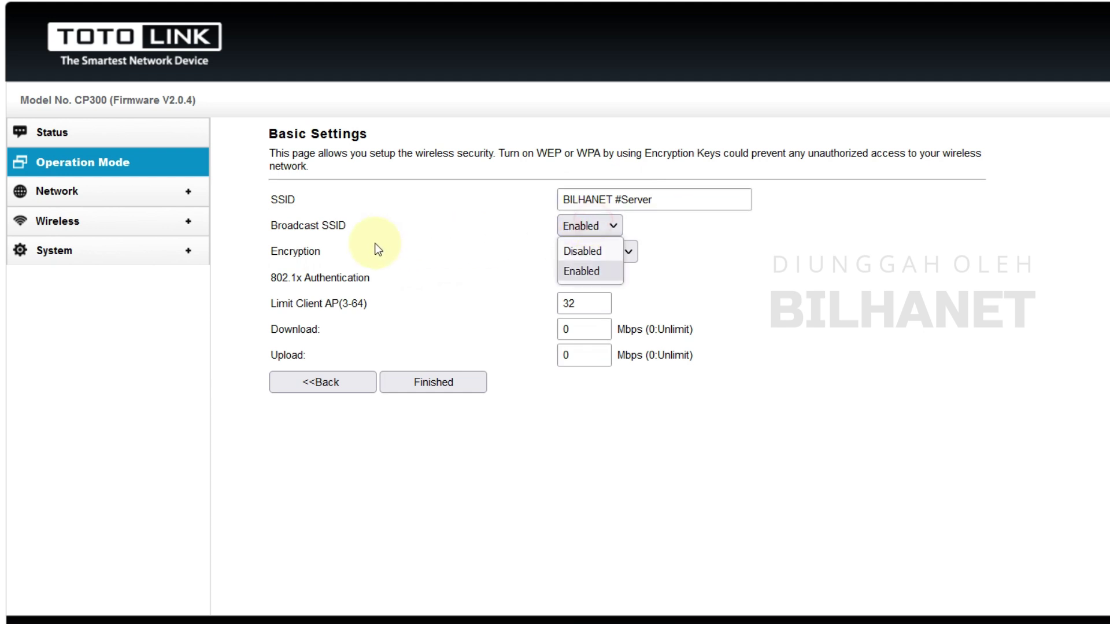
{"action": "left_click", "coordinate": [628, 251]}
{"action": "left_click", "coordinate": [595, 355]}
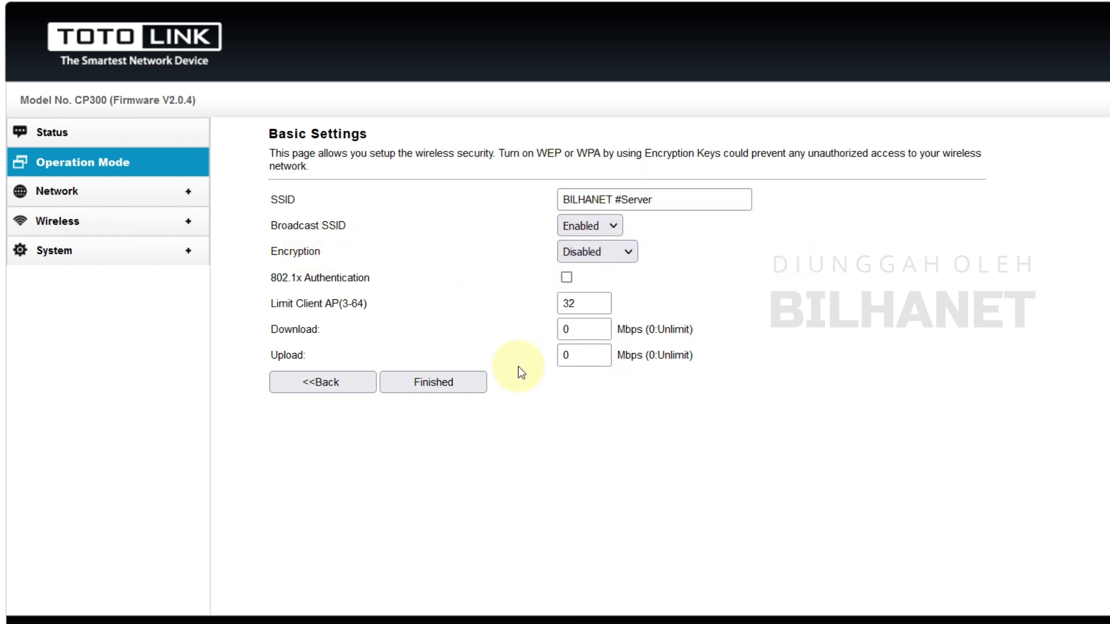
Apply the AP settings and, after the reboot, start logging back in as admin
{"action": "left_click", "coordinate": [449, 389]}
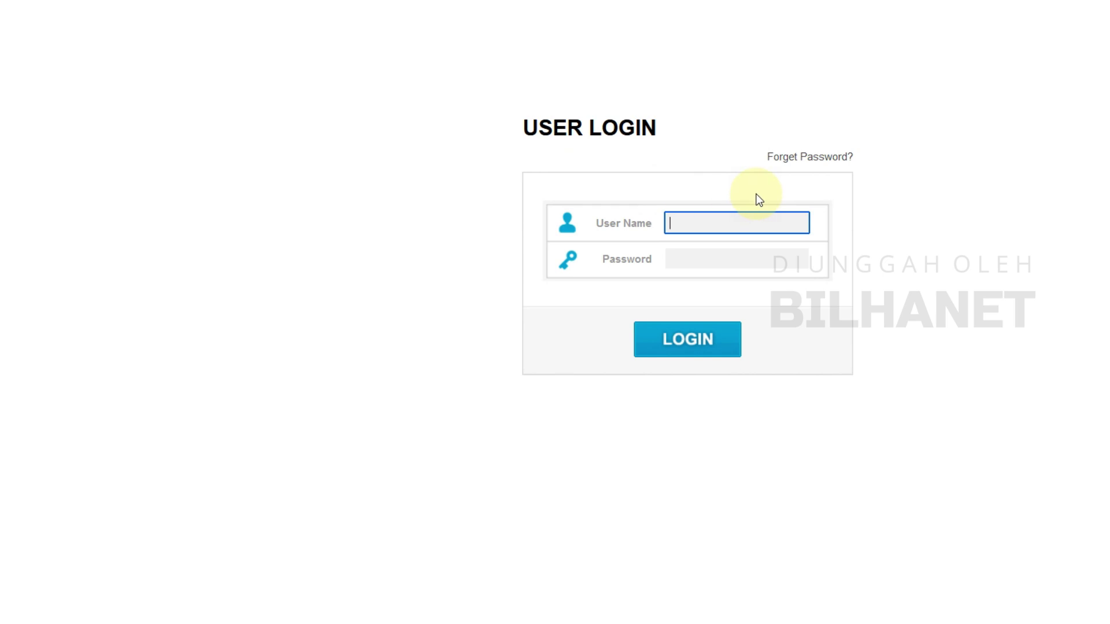
{"action": "type", "text": "in"}
{"action": "key", "text": "Tab"}
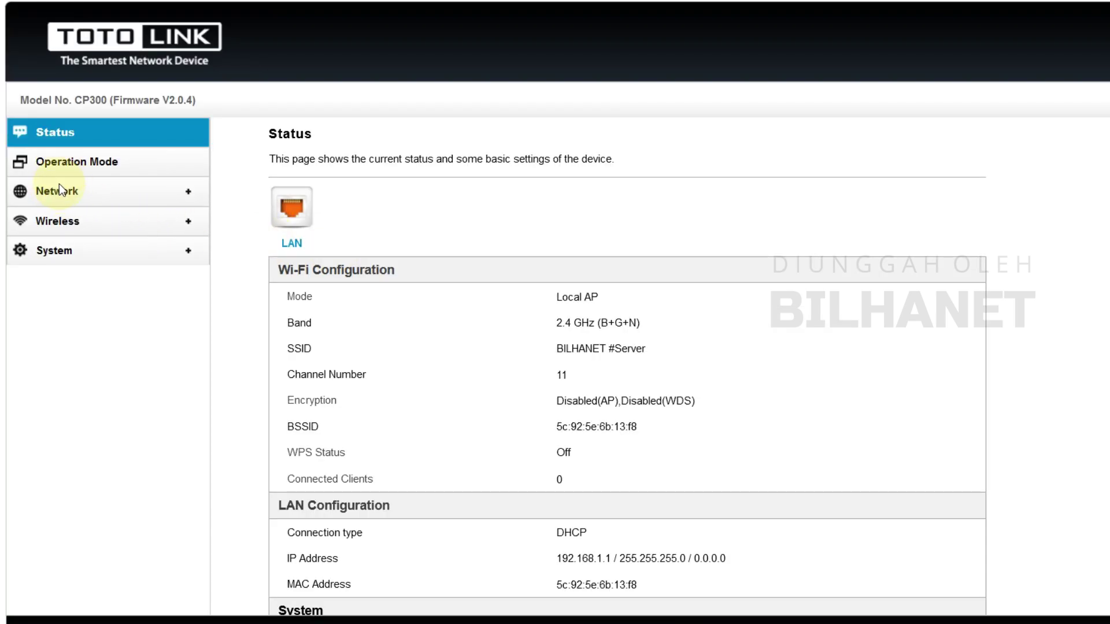
Change the LAN IP address to 10.20.30.4 in LAN Settings
{"action": "left_click", "coordinate": [56, 194]}
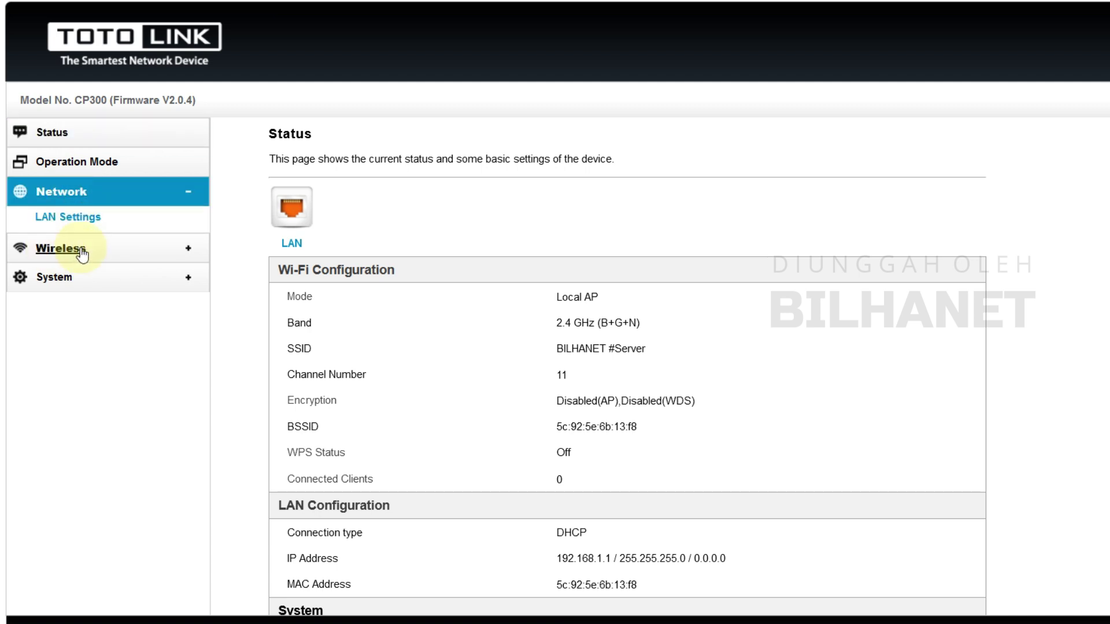
{"action": "left_click", "coordinate": [67, 218]}
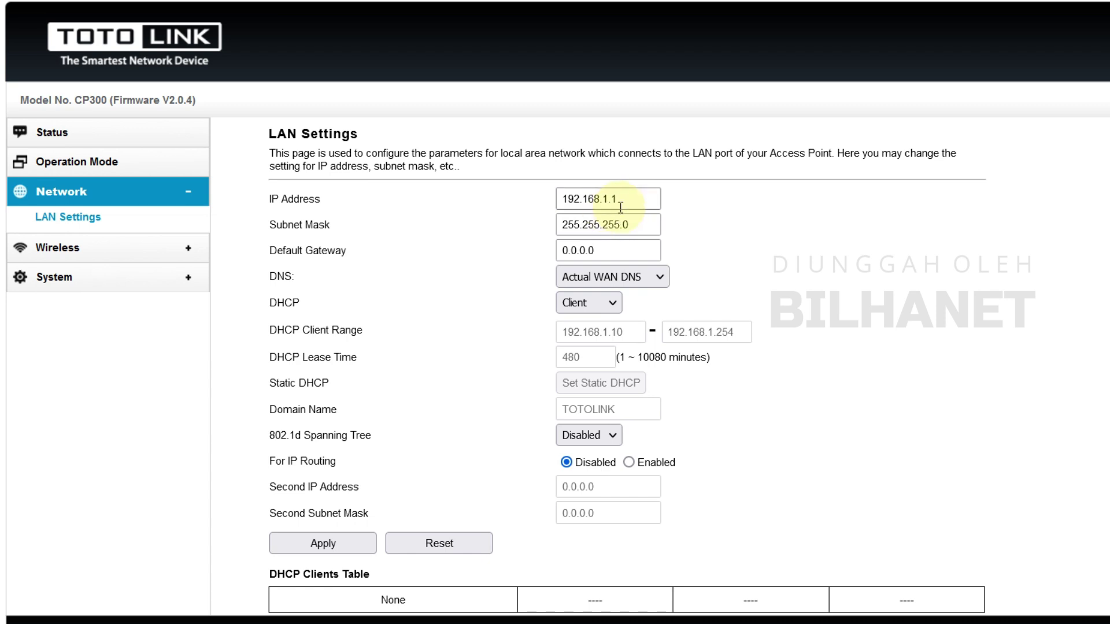
{"action": "left_click_drag", "start_coordinate": [636, 199], "coordinate": [510, 201]}
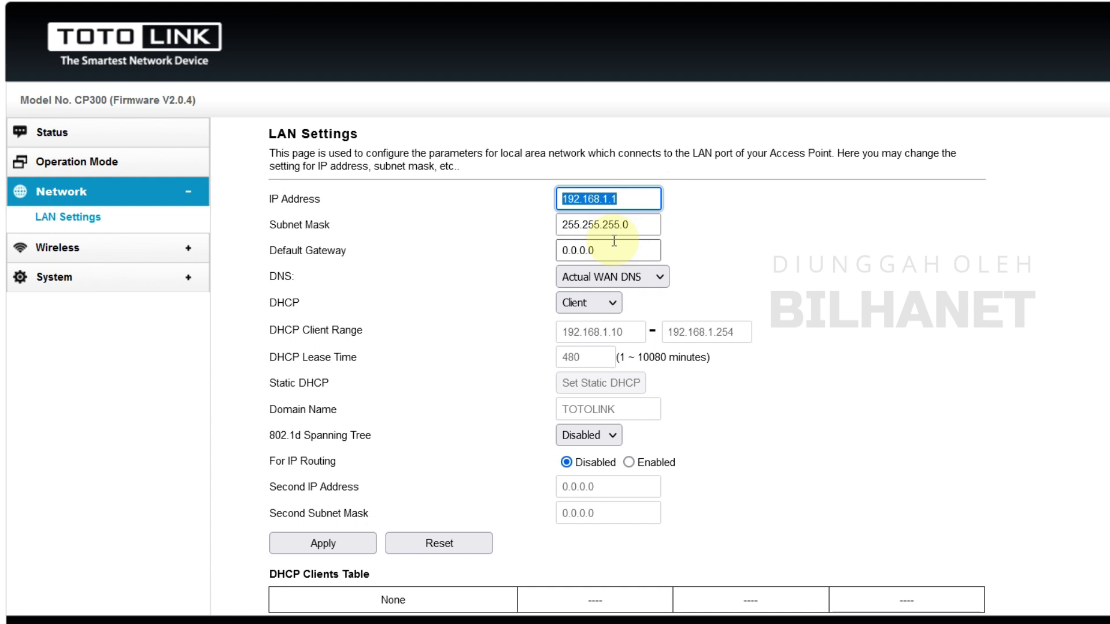
{"action": "type", "text": "10.20.30"}
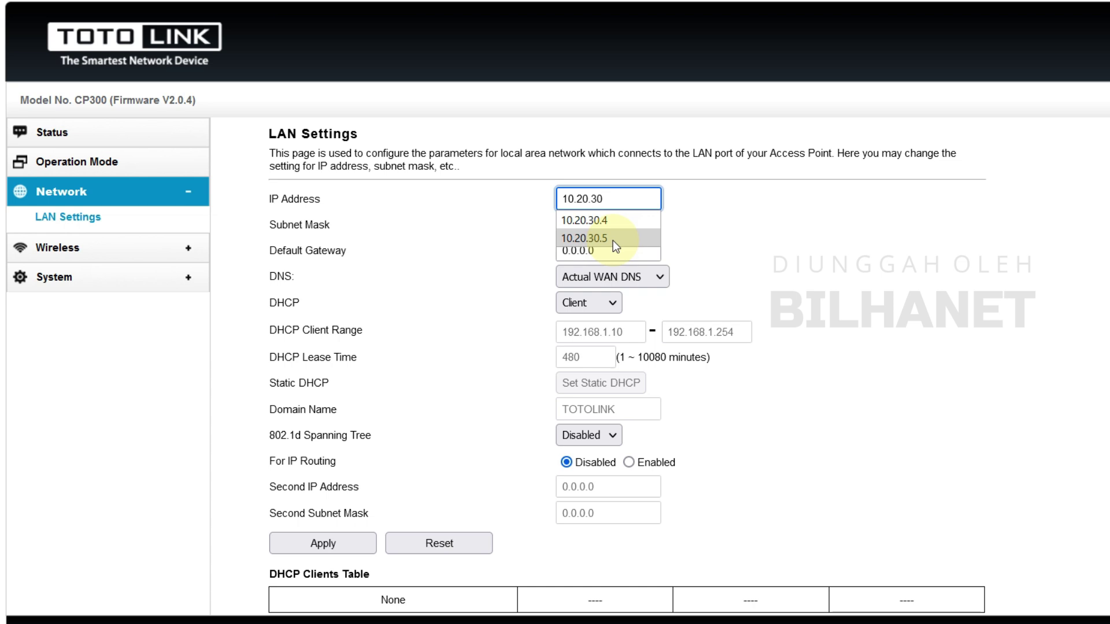
{"action": "type", "text": "."}
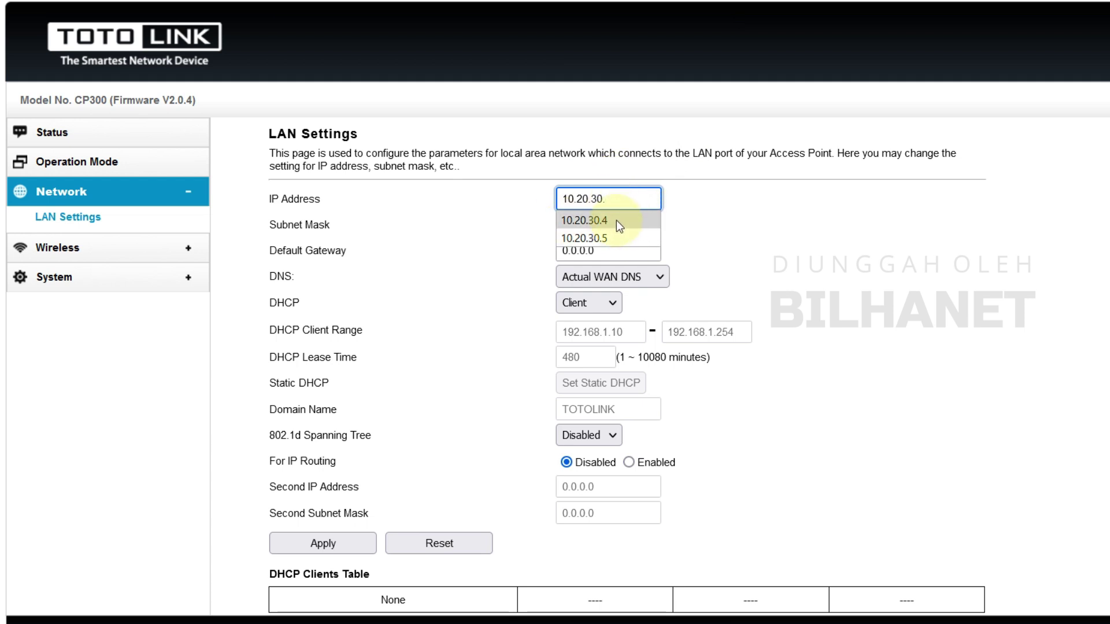
{"action": "left_click", "coordinate": [616, 220]}
{"action": "left_click", "coordinate": [621, 199]}
{"action": "left_click", "coordinate": [621, 199]}
{"action": "left_click", "coordinate": [620, 199]}
{"action": "left_click", "coordinate": [680, 198]}
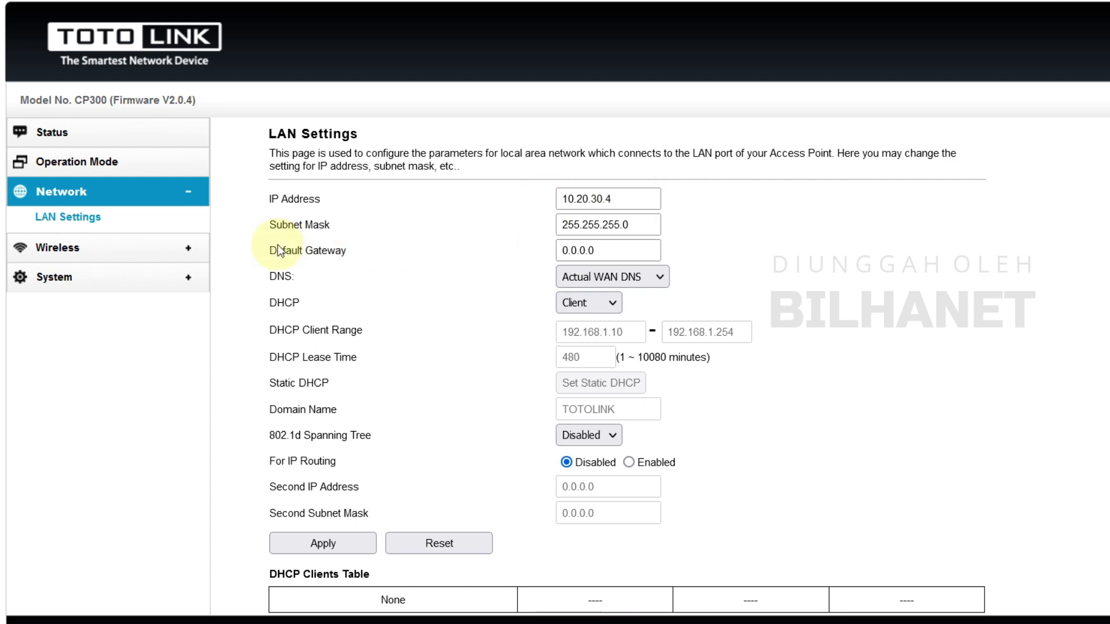
Set the default gateway to 10.20.30.1
{"action": "double_click", "coordinate": [618, 249]}
{"action": "type", "text": "10"}
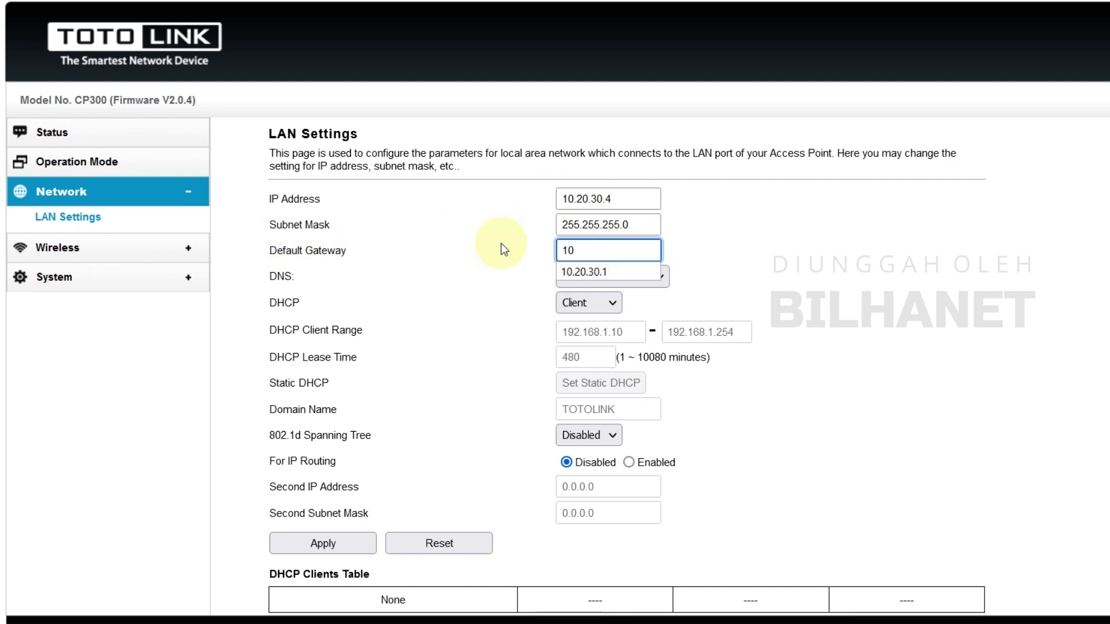
{"action": "key", "text": "Down"}
{"action": "key", "text": "Return"}
{"action": "left_click", "coordinate": [685, 252]}
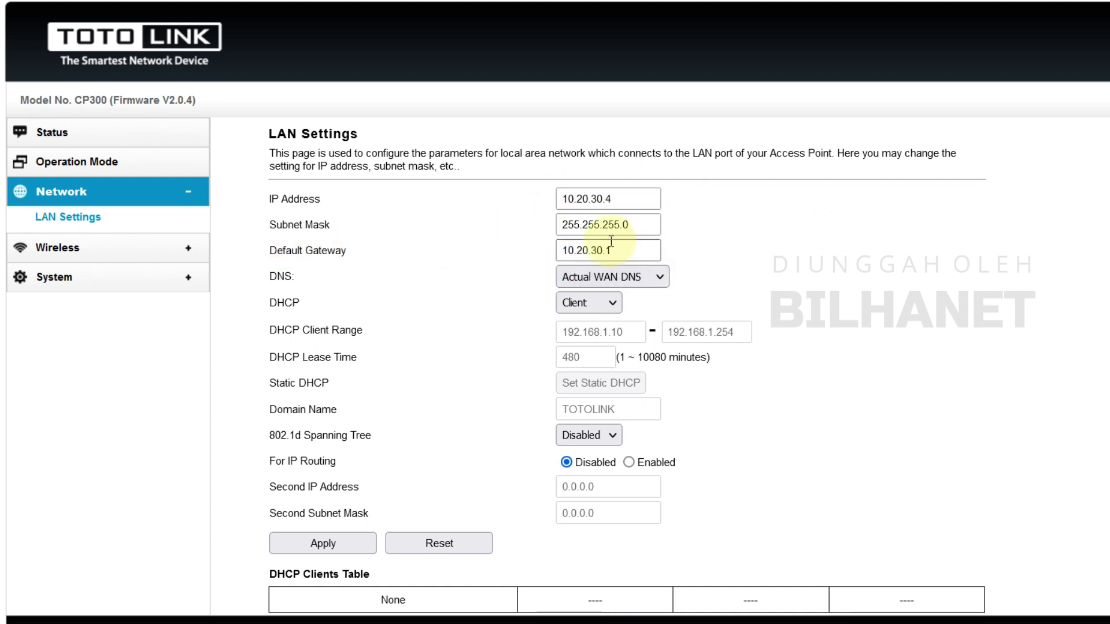
Try the DNS source options, leaving it on Actual WAN DNS
{"action": "left_click", "coordinate": [631, 276]}
{"action": "left_click", "coordinate": [624, 324]}
{"action": "left_click", "coordinate": [613, 284]}
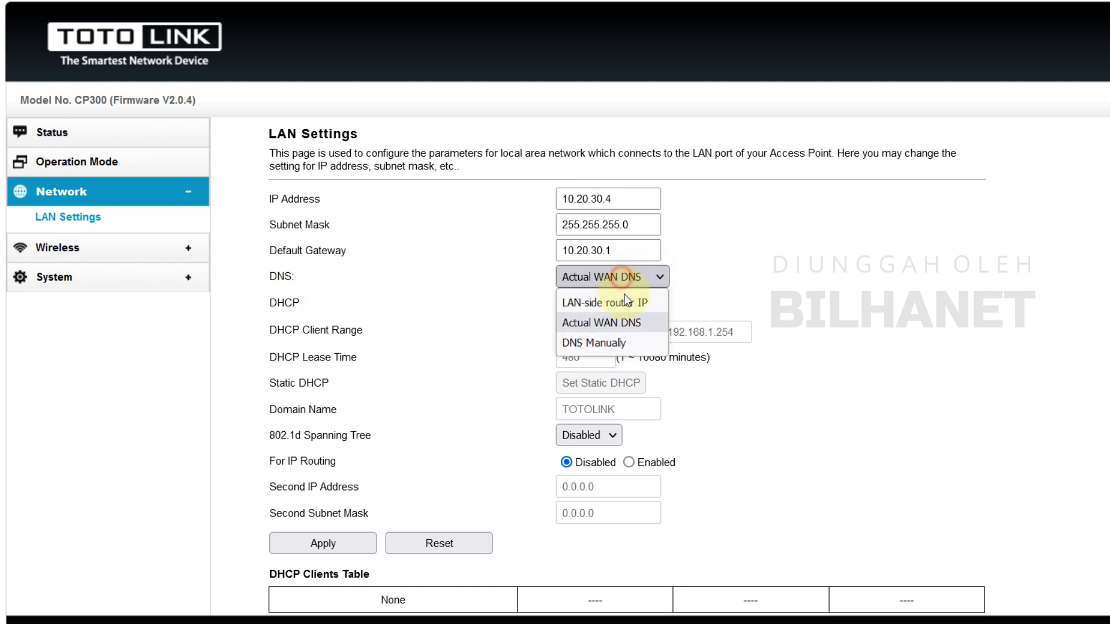
{"action": "left_click", "coordinate": [640, 303]}
{"action": "left_click", "coordinate": [636, 277]}
{"action": "left_click", "coordinate": [632, 322]}
{"action": "left_click", "coordinate": [638, 281]}
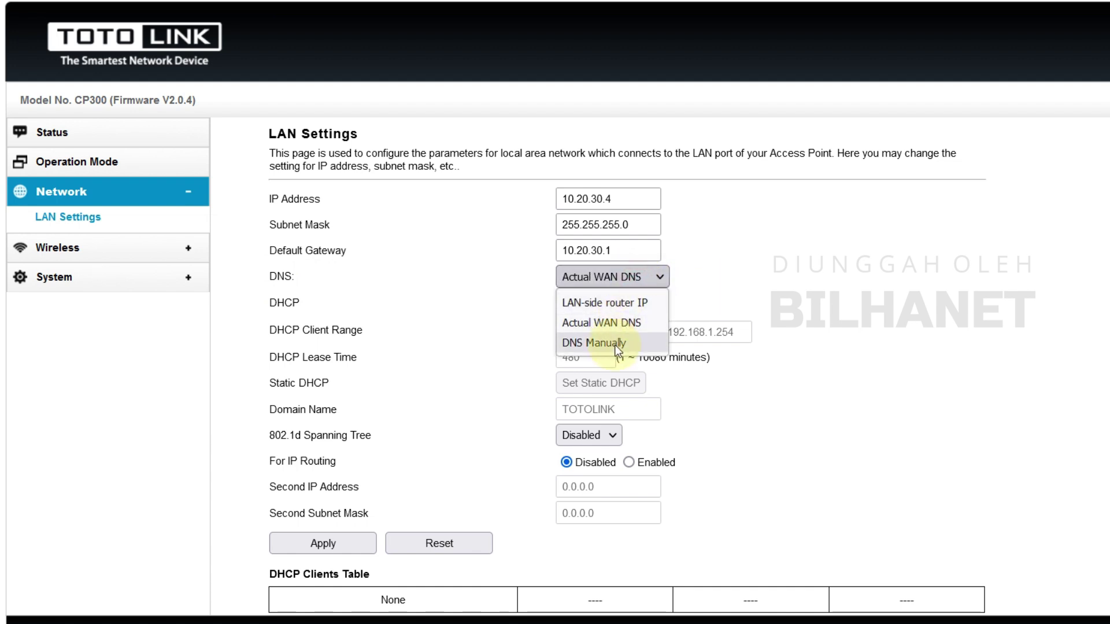
{"action": "left_click", "coordinate": [636, 342]}
{"action": "left_click", "coordinate": [633, 280]}
{"action": "left_click", "coordinate": [643, 303]}
{"action": "left_click", "coordinate": [644, 276]}
{"action": "left_click", "coordinate": [615, 322]}
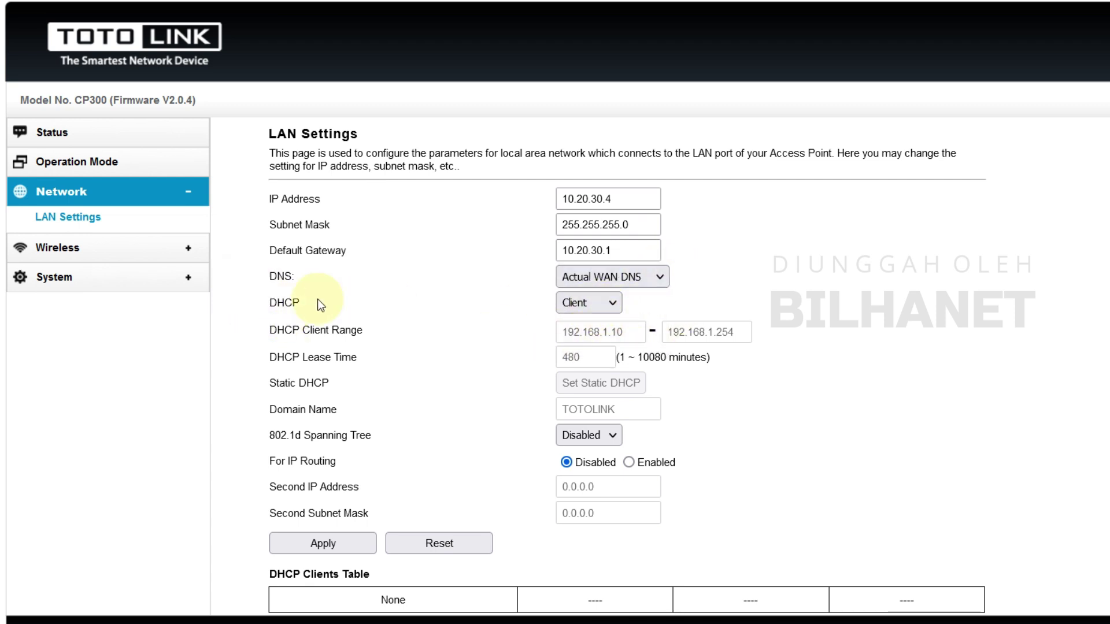
Disable DHCP, leave spanning tree disabled, and apply the LAN settings
{"action": "left_click", "coordinate": [571, 302]}
{"action": "left_click", "coordinate": [595, 327]}
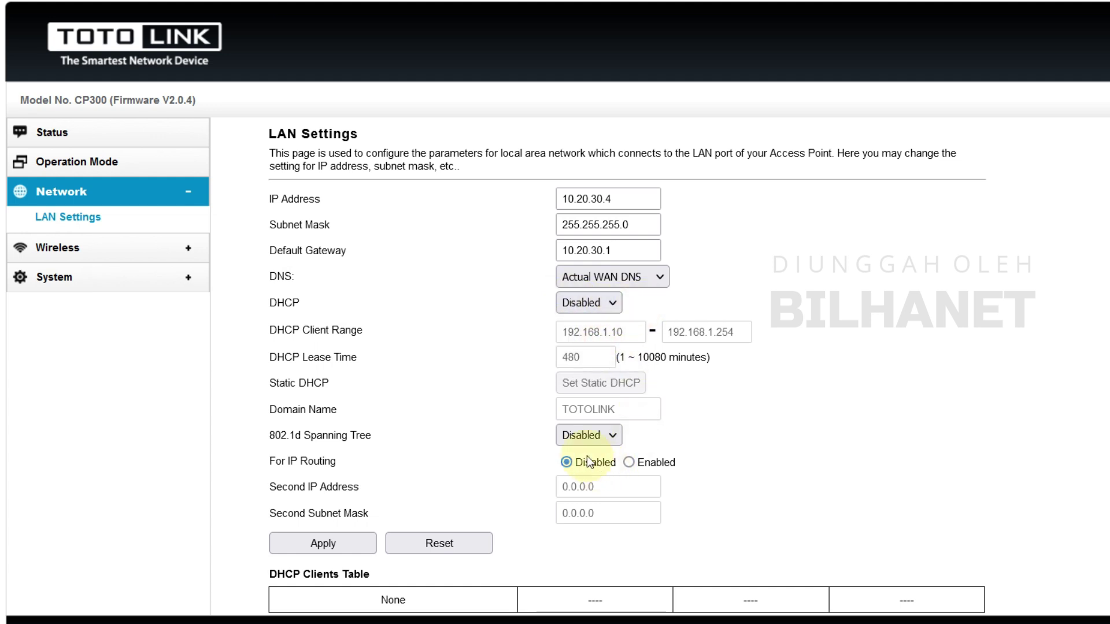
{"action": "left_click", "coordinate": [602, 439]}
{"action": "left_click", "coordinate": [681, 441]}
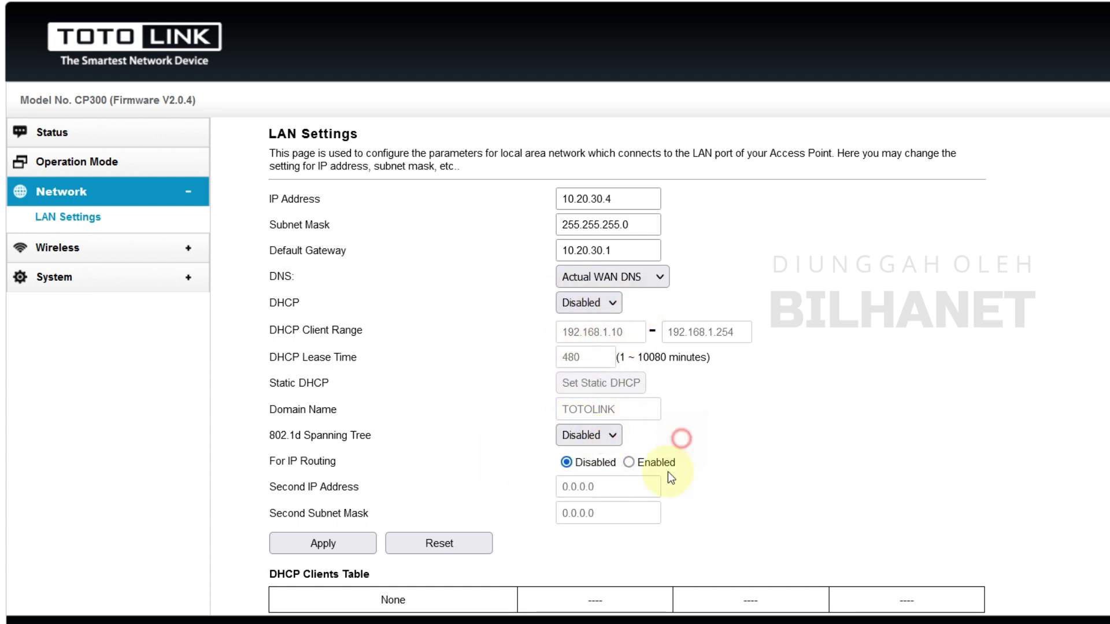
{"action": "left_click", "coordinate": [343, 546]}
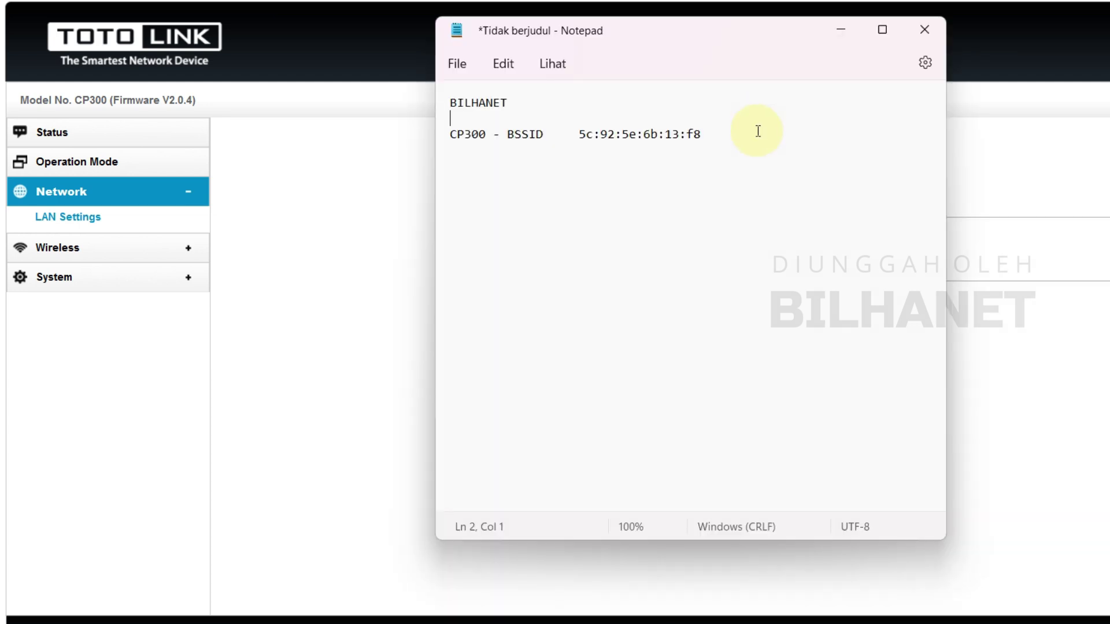
Retry the unreachable 10.20.30.4 page, then bring up the Ethernet connection's options
{"action": "left_click", "coordinate": [758, 131]}
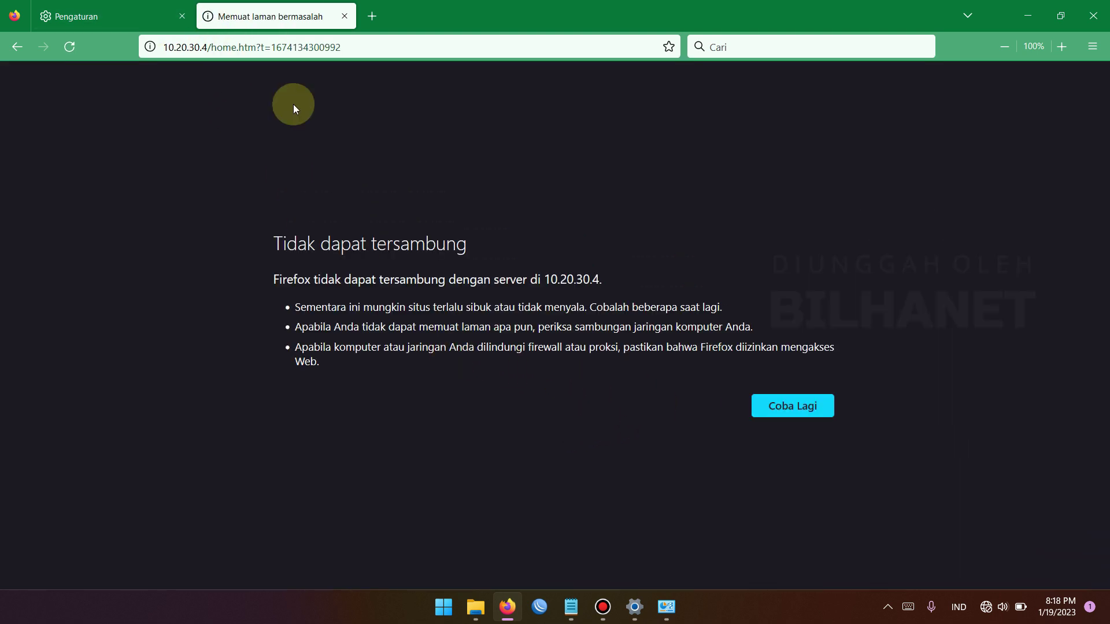
{"action": "left_click", "coordinate": [802, 407]}
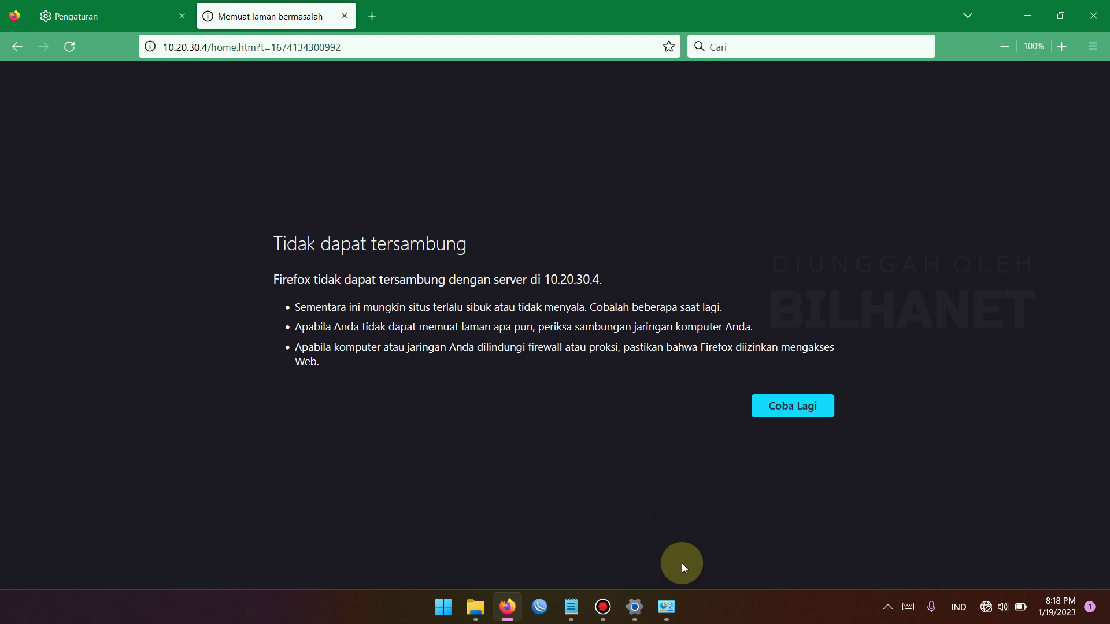
{"action": "left_click", "coordinate": [670, 607]}
{"action": "right_click", "coordinate": [261, 196]}
Set the Ethernet adapter's IPv4 to 10.20.30.11 with mask 255.255.255.0 and close the dialogs
{"action": "left_click", "coordinate": [306, 337]}
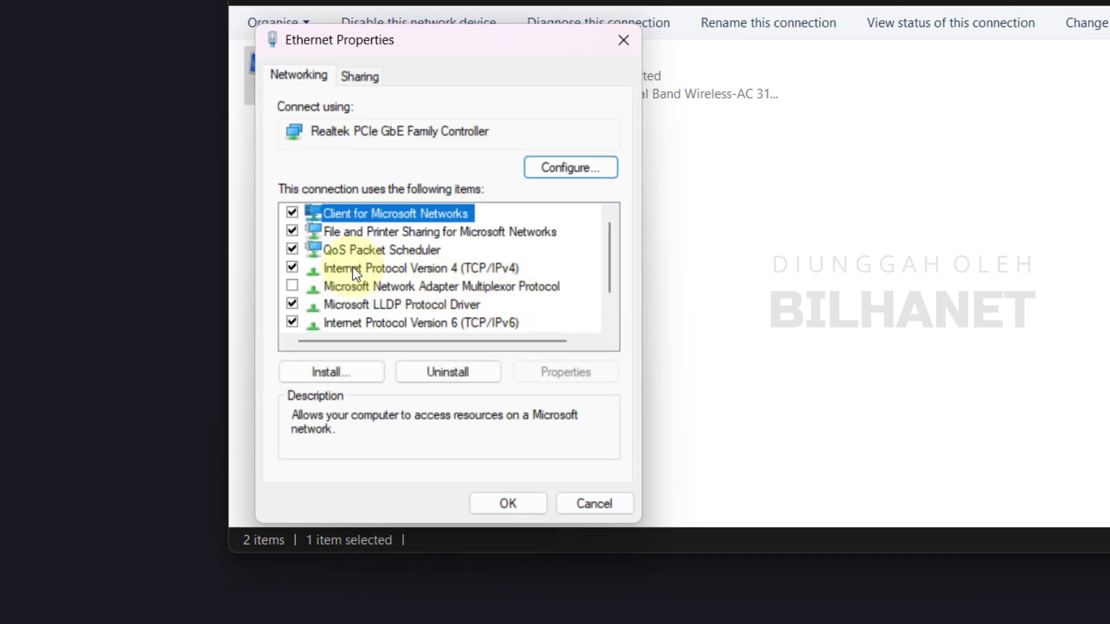
{"action": "left_click", "coordinate": [353, 269]}
{"action": "left_click", "coordinate": [564, 372]}
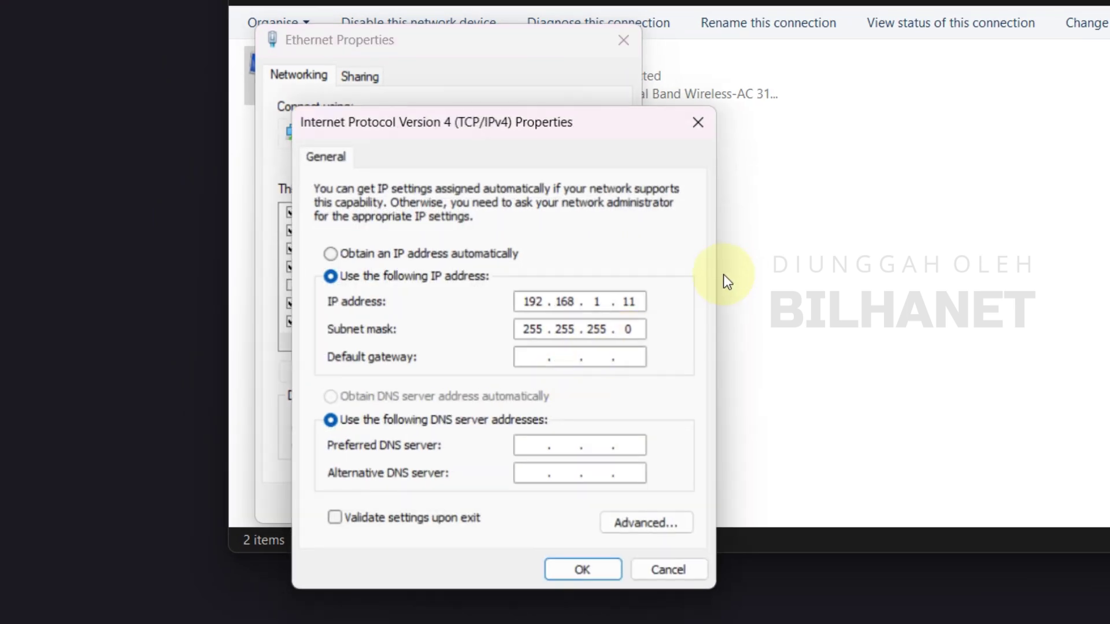
{"action": "left_click", "coordinate": [532, 300]}
{"action": "type", "text": "10.2"}
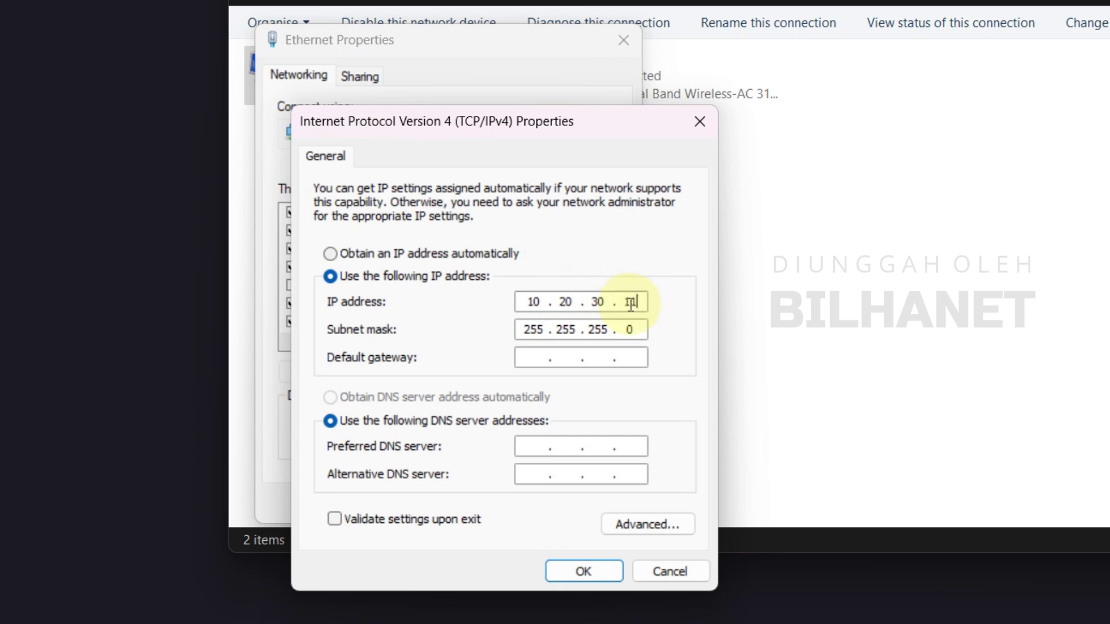
{"action": "left_click", "coordinate": [595, 576]}
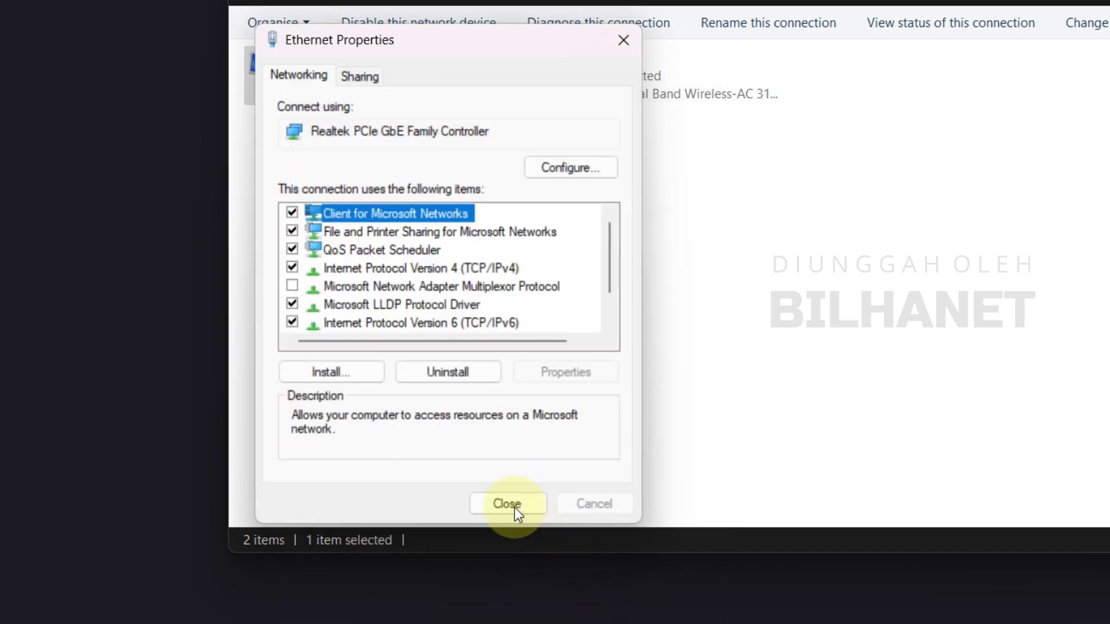
{"action": "left_click", "coordinate": [506, 506]}
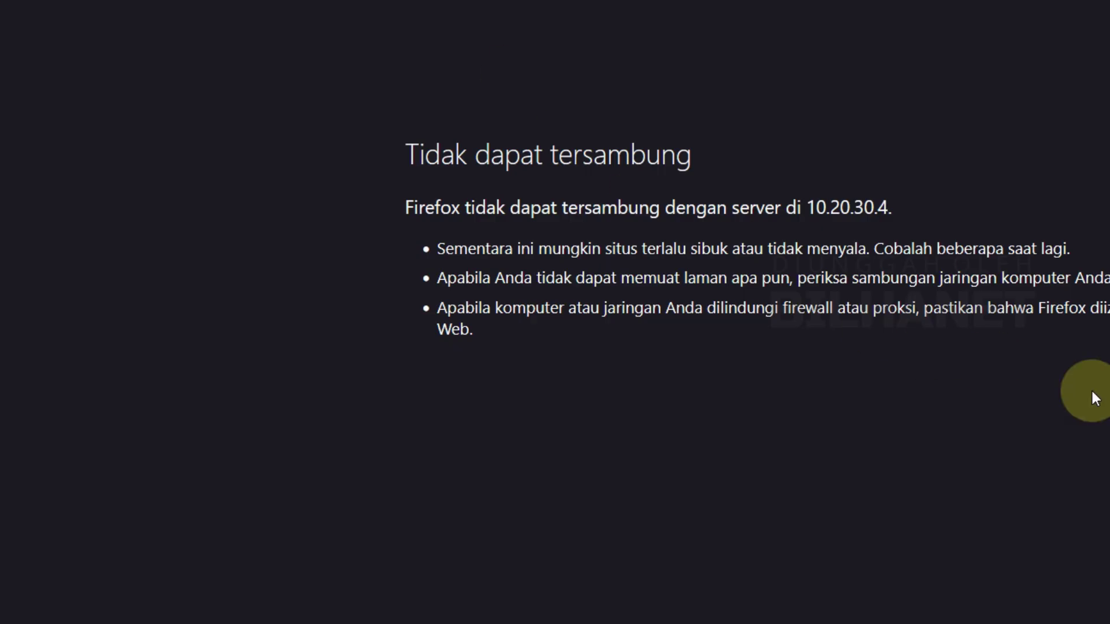
Reload the router page at 10.20.30.4 and log in with the admin credentials
{"action": "left_click", "coordinate": [790, 411]}
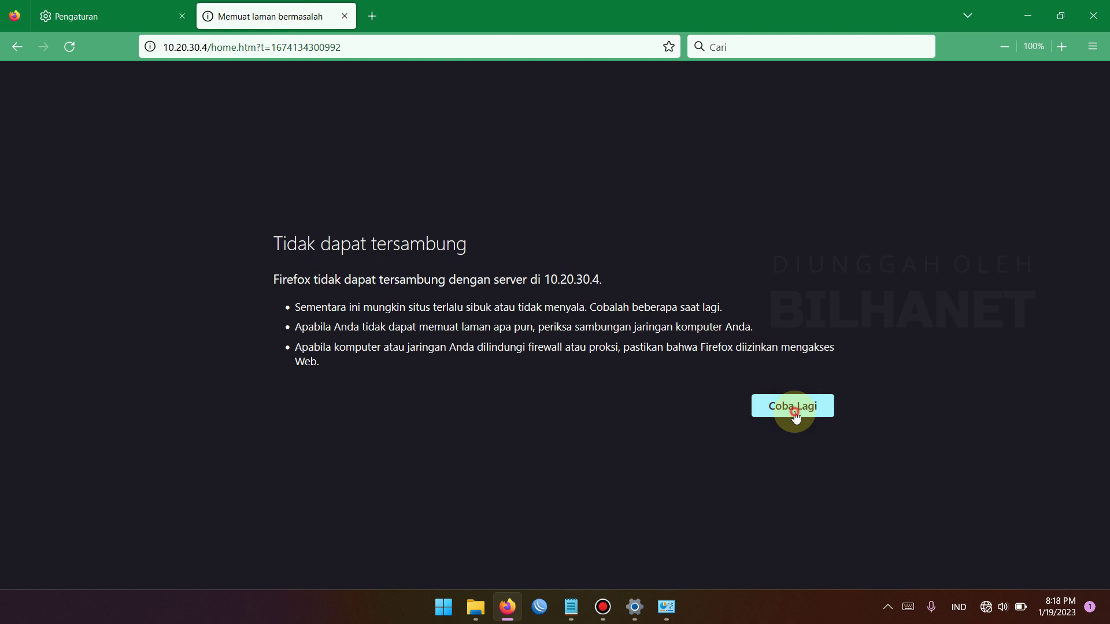
{"action": "key", "text": "Tab"}
{"action": "key", "text": "Return"}
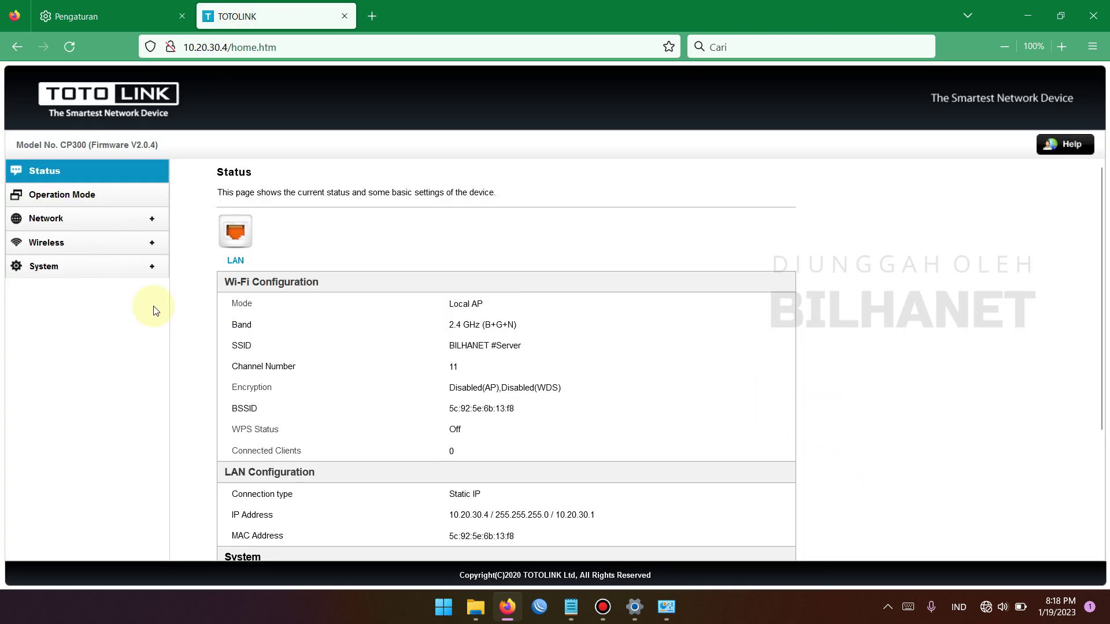
Check LAN Settings, then go through Wireless Basic Settings to Advanced Settings
{"action": "left_click", "coordinate": [46, 218]}
{"action": "left_click", "coordinate": [54, 242]}
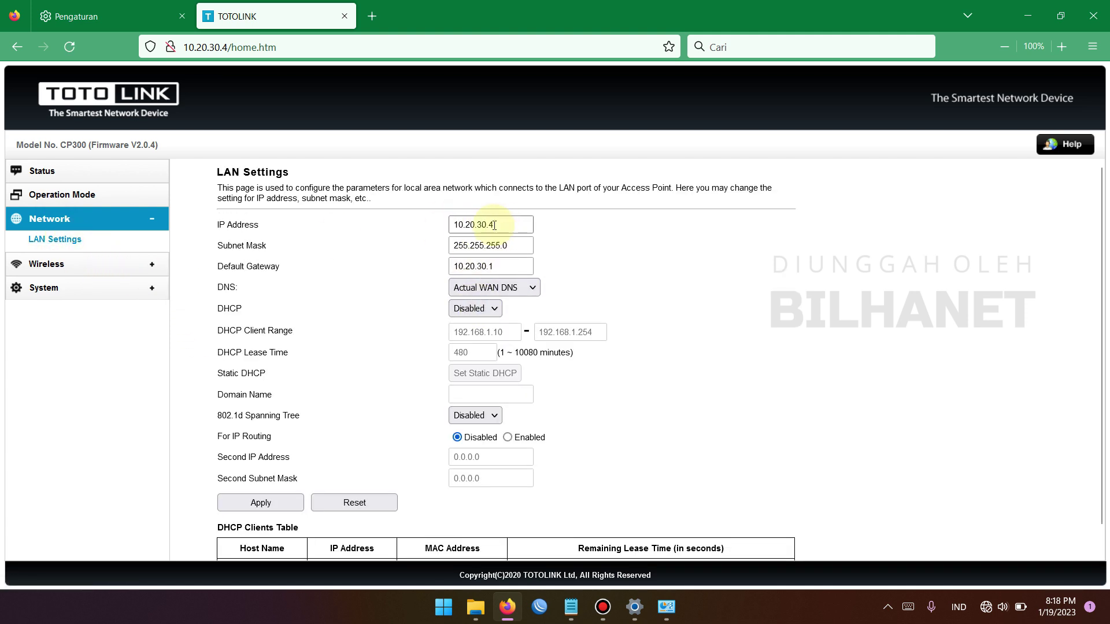
{"action": "left_click", "coordinate": [57, 264]}
{"action": "left_click", "coordinate": [58, 265]}
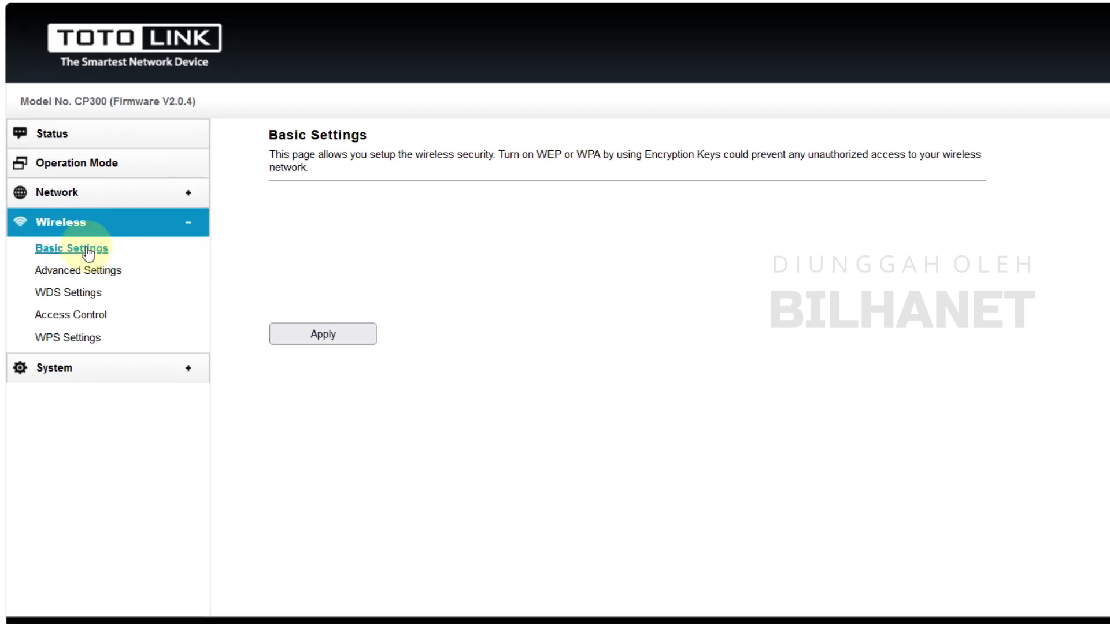
{"action": "left_click", "coordinate": [87, 253]}
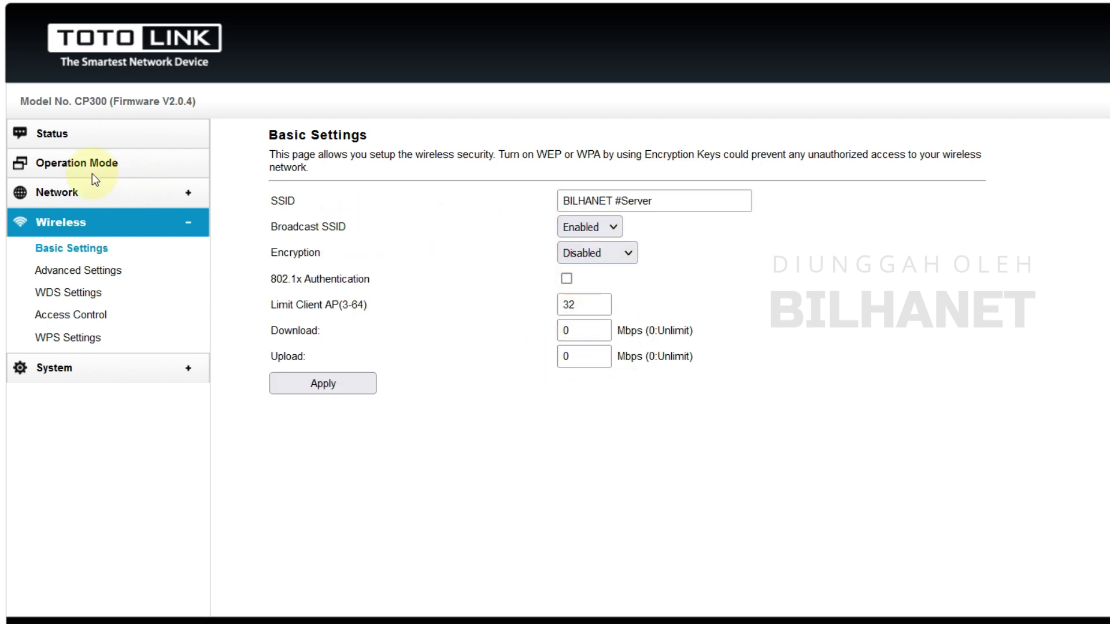
{"action": "left_click", "coordinate": [68, 272]}
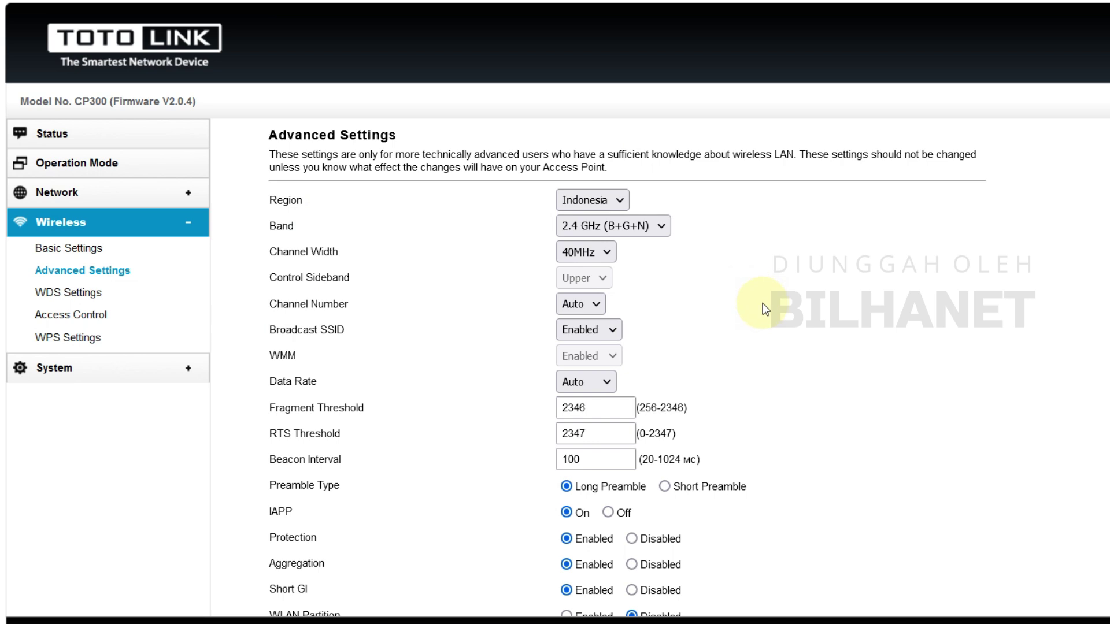
Try the 2.4 GHz wireless band options (B+G+N, N, G+N)
{"action": "left_click", "coordinate": [569, 224]}
{"action": "left_click", "coordinate": [617, 350]}
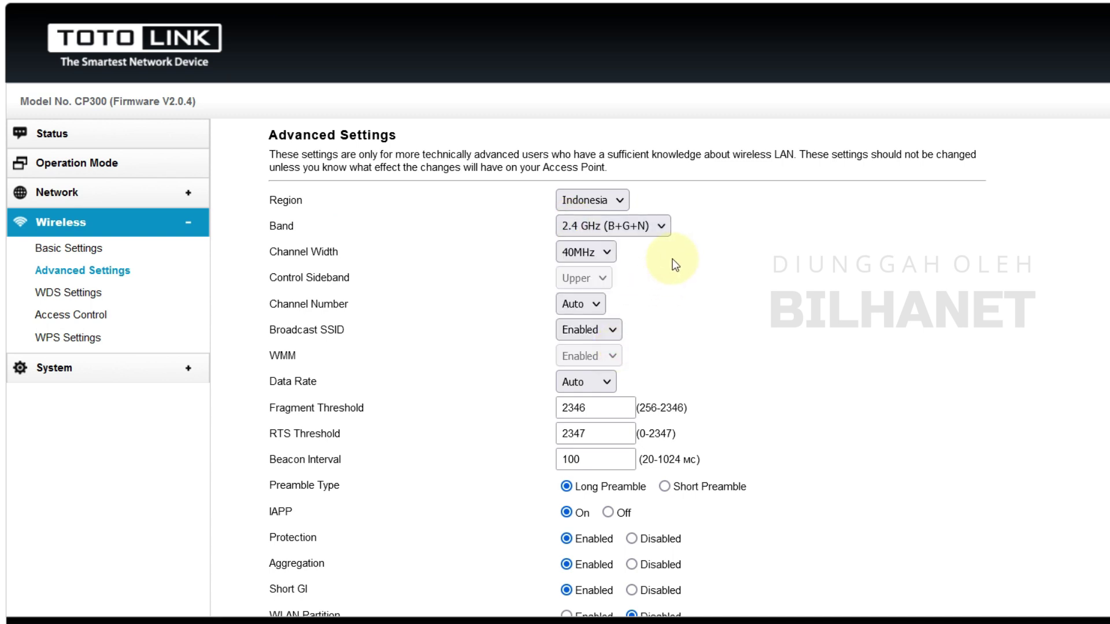
{"action": "left_click", "coordinate": [588, 228]}
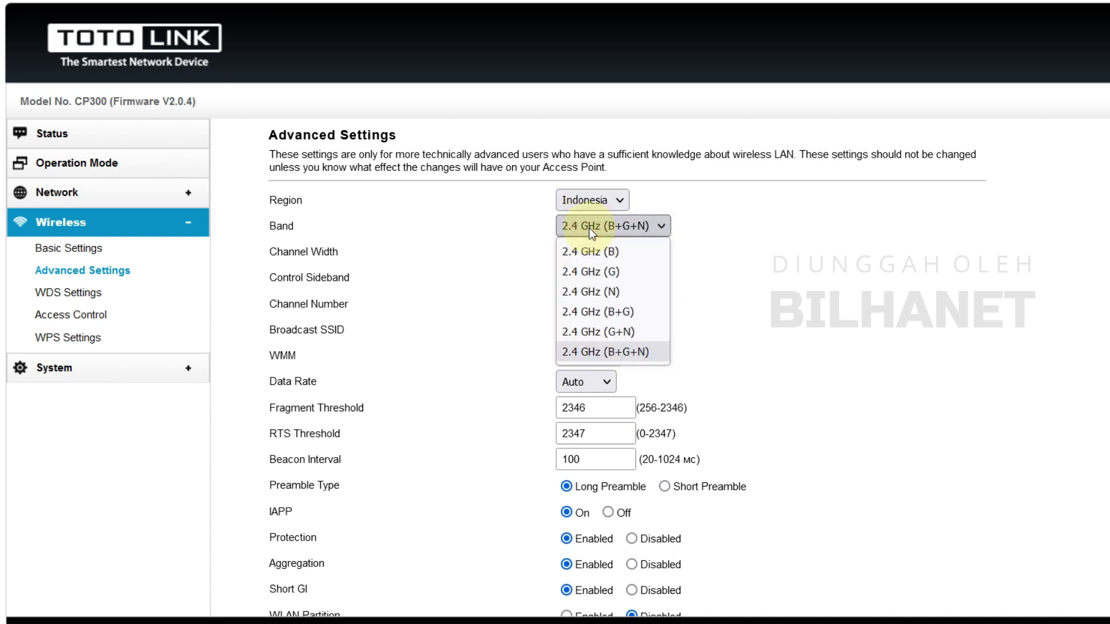
{"action": "left_click", "coordinate": [622, 351]}
{"action": "left_click", "coordinate": [648, 224]}
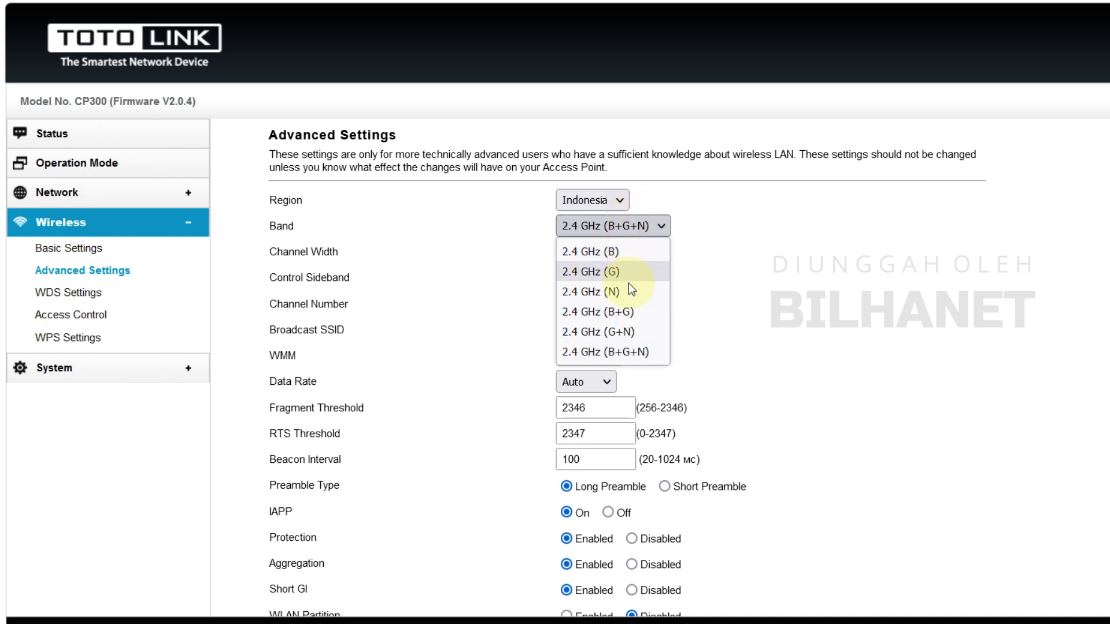
{"action": "left_click", "coordinate": [628, 294]}
{"action": "left_click", "coordinate": [632, 228]}
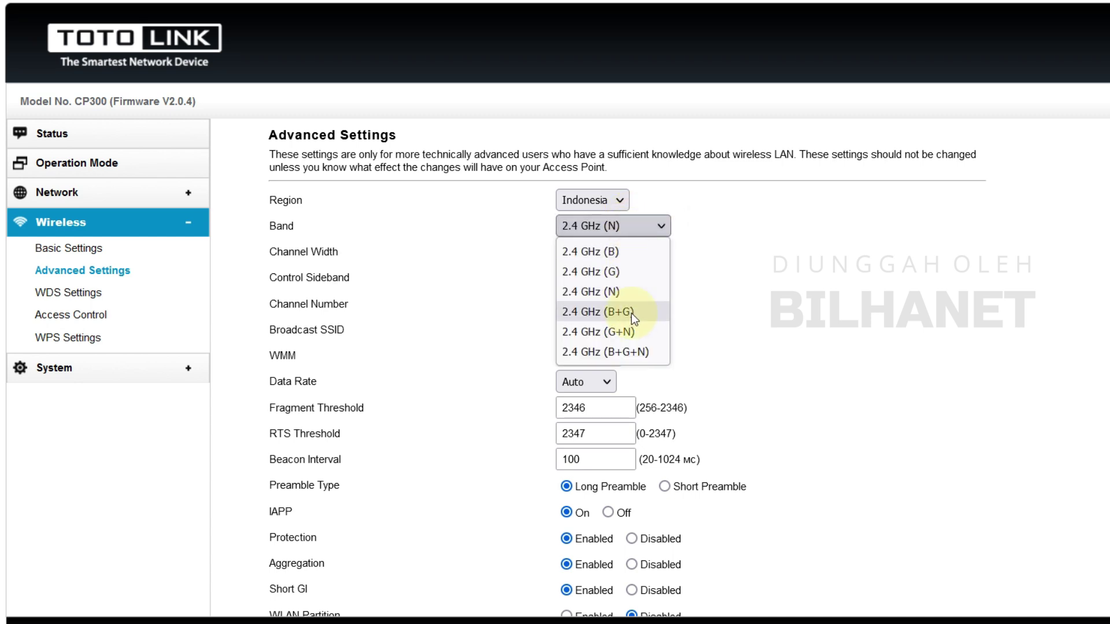
{"action": "left_click", "coordinate": [628, 332]}
{"action": "left_click", "coordinate": [639, 227]}
{"action": "left_click", "coordinate": [640, 352]}
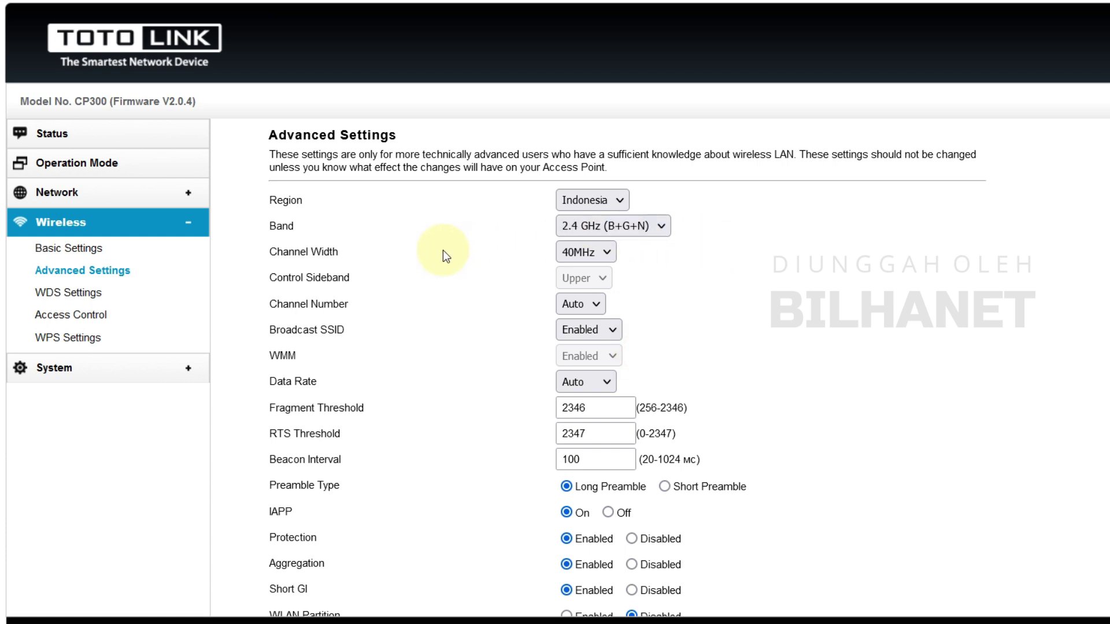
Set the channel width to 20MHz and the channel number to 6
{"action": "left_click", "coordinate": [588, 254]}
{"action": "left_click", "coordinate": [586, 273]}
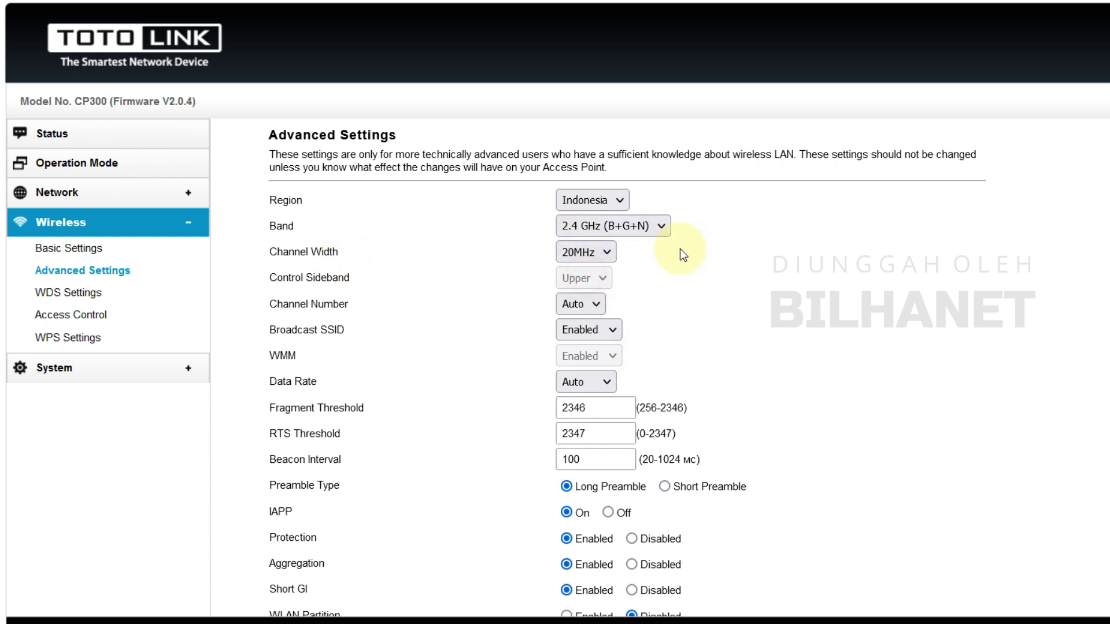
{"action": "left_click", "coordinate": [601, 254]}
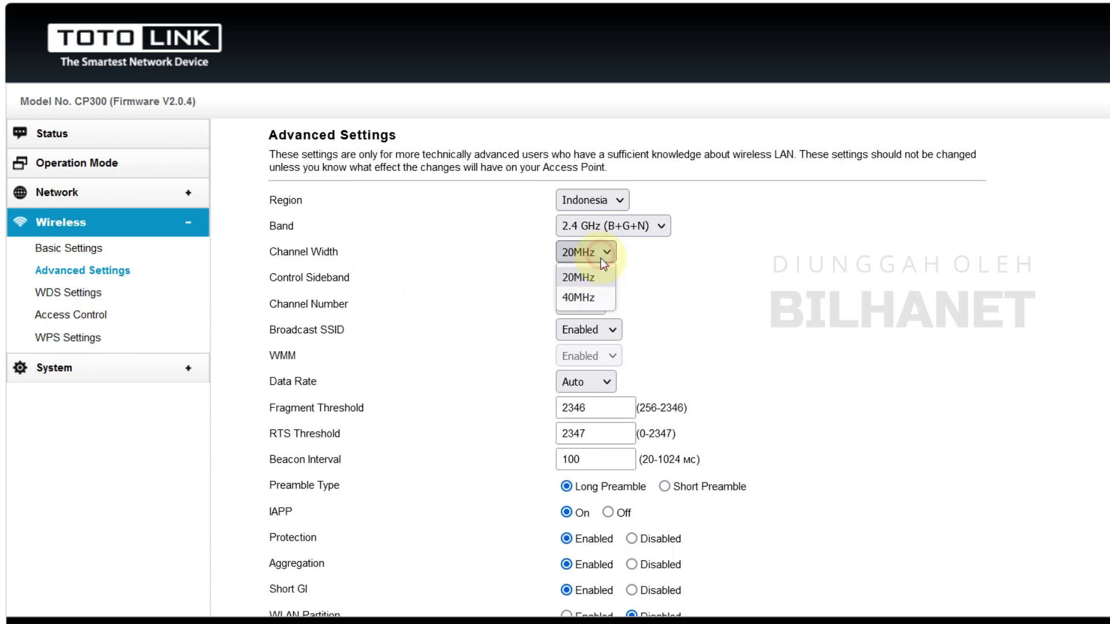
{"action": "left_click", "coordinate": [604, 276]}
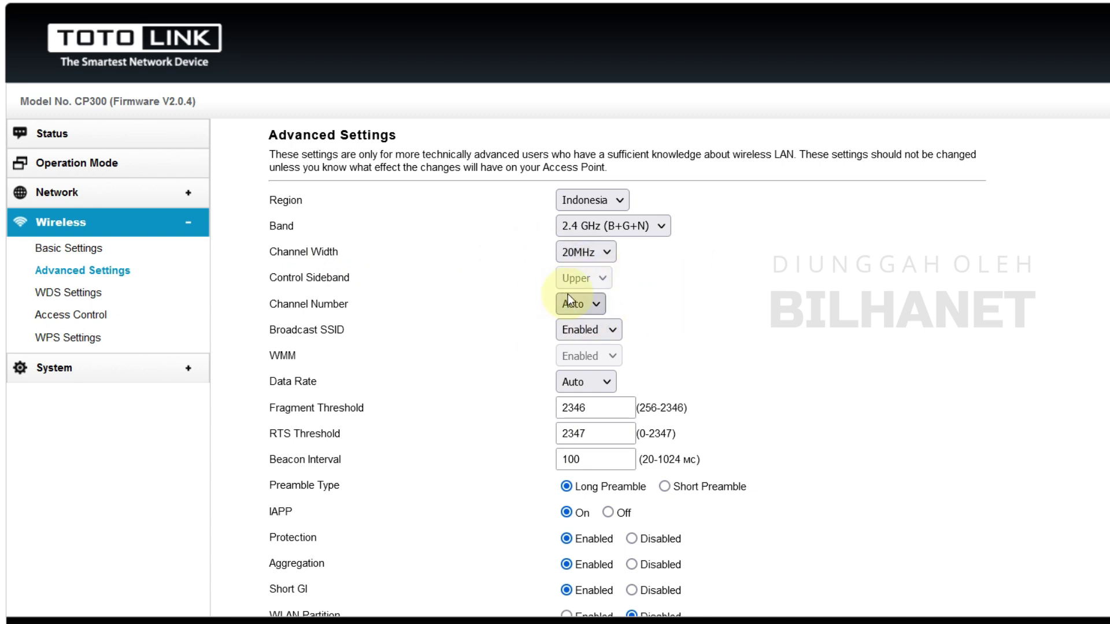
{"action": "left_click", "coordinate": [594, 307]}
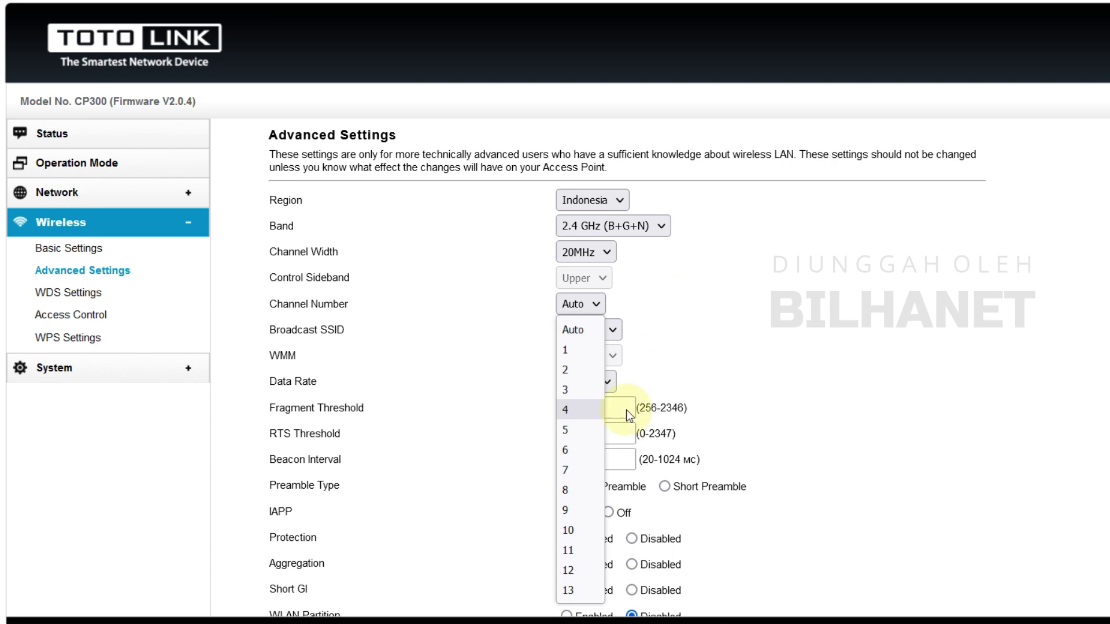
{"action": "left_click", "coordinate": [578, 452]}
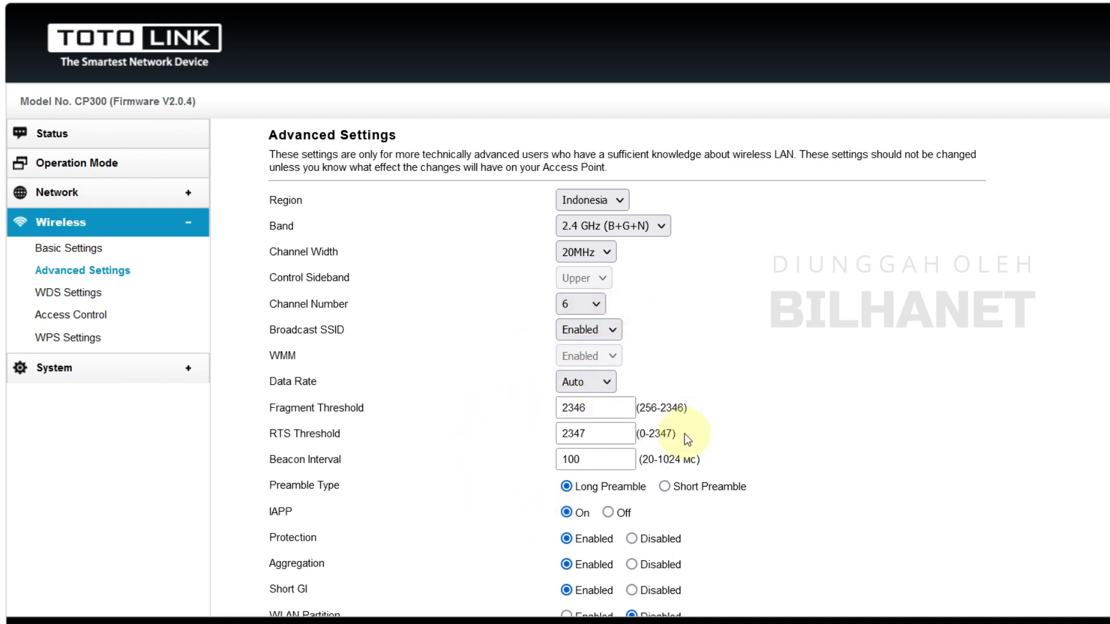
{"action": "scroll", "coordinate": [602, 499], "scroll_direction": "down", "scroll_amount": 3}
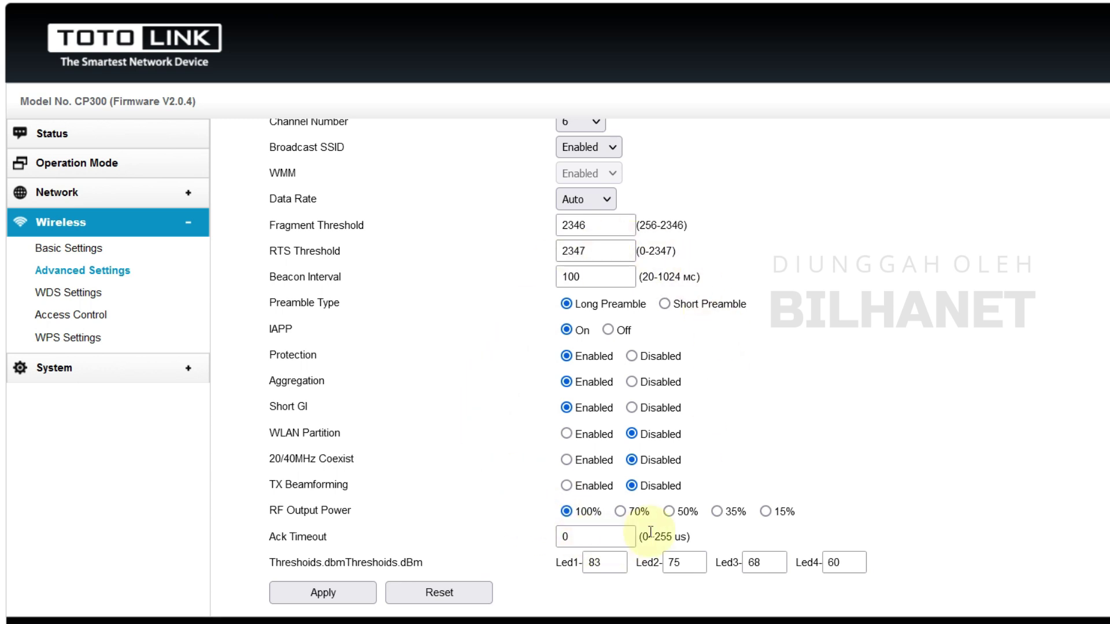
{"action": "scroll", "coordinate": [652, 490], "scroll_direction": "up", "scroll_amount": 3}
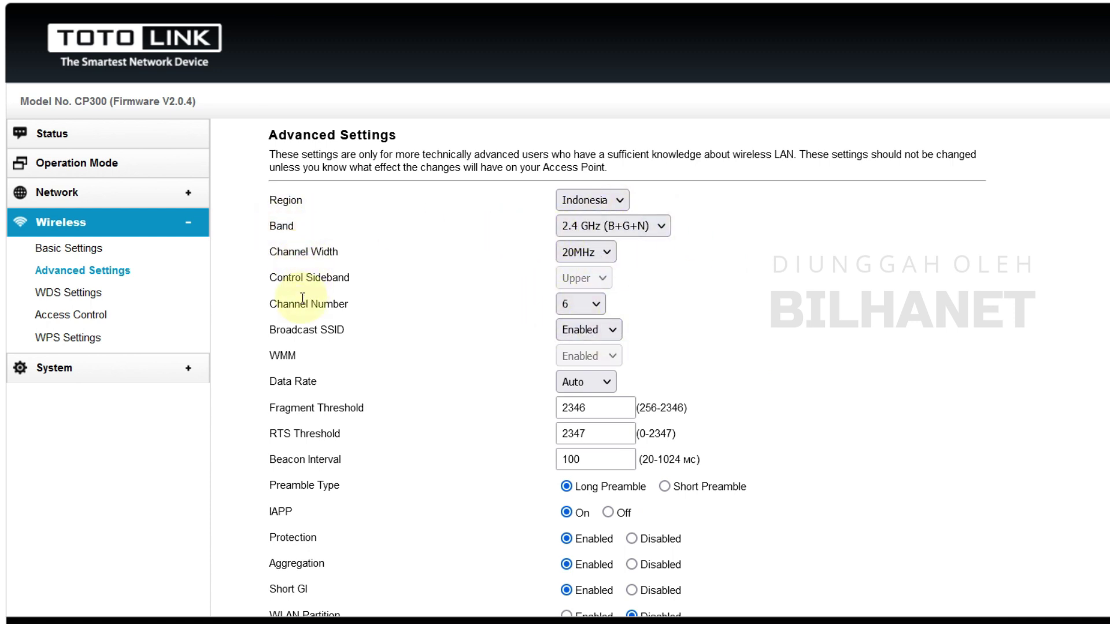
{"action": "left_click_drag", "start_coordinate": [354, 304], "coordinate": [311, 304]}
Add channel 6 to the CP300 notes in Notepad
{"action": "left_click", "coordinate": [657, 264]}
{"action": "scroll", "coordinate": [670, 348], "scroll_direction": "down", "scroll_amount": 2}
{"action": "key", "text": "alt+Tab"}
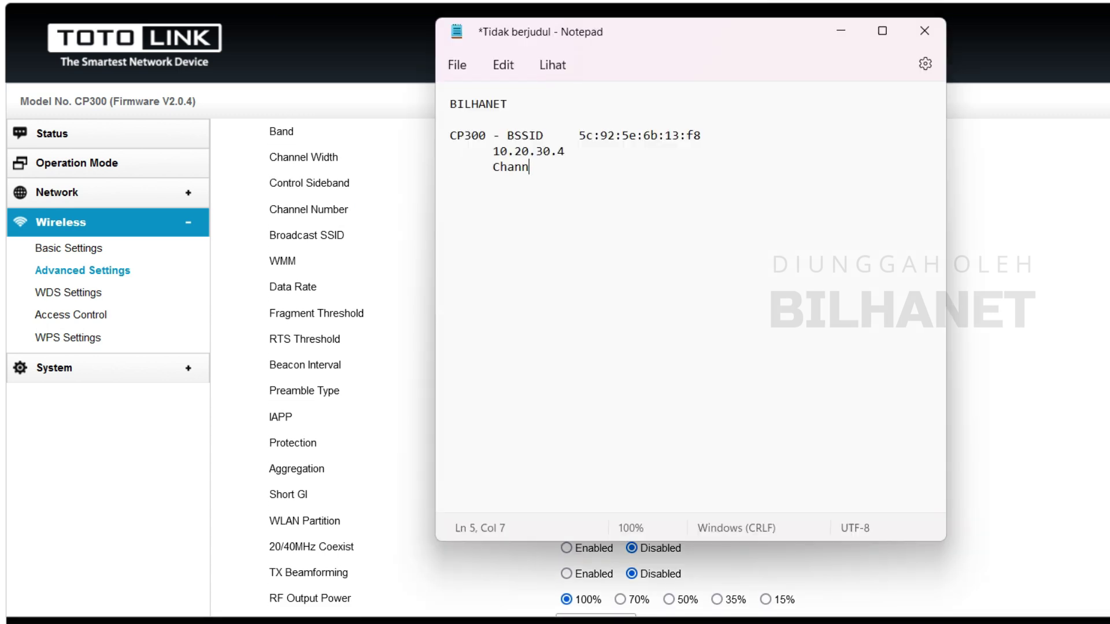
{"action": "type", "text": "6"}
Return to the router's wireless Advanced Settings and try saving the channel change
{"action": "key", "text": "alt+Tab"}
{"action": "scroll", "coordinate": [986, 389], "scroll_direction": "down", "scroll_amount": 2}
{"action": "left_click", "coordinate": [341, 601]}
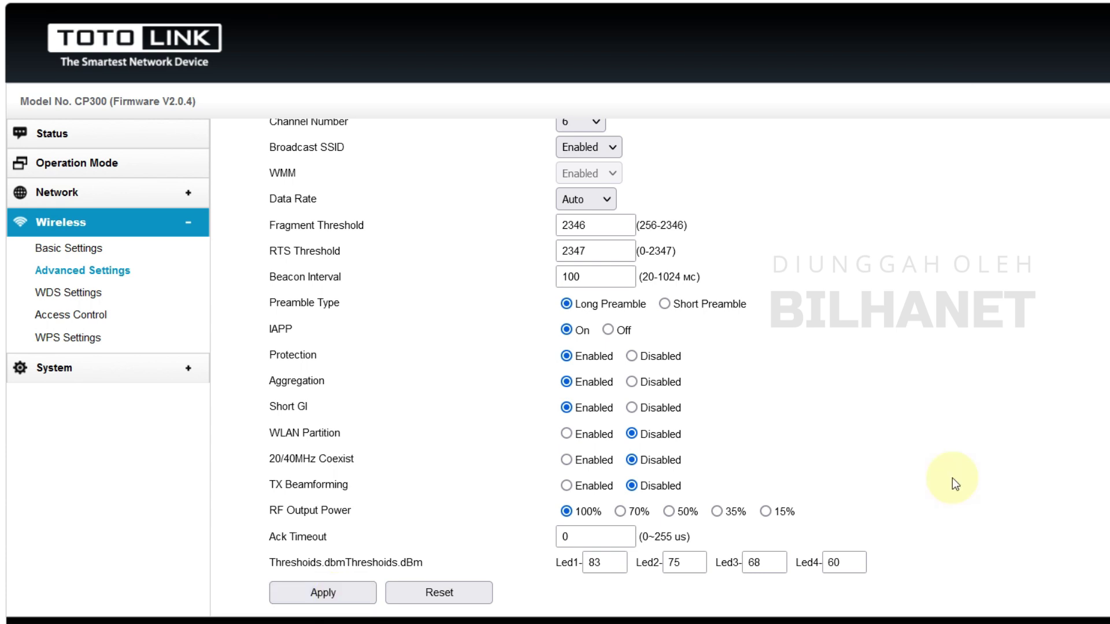
Apply the 2.4 GHz B+G+N, 20MHz width, channel 6 advanced wireless settings
{"action": "scroll", "coordinate": [470, 304], "scroll_direction": "down", "scroll_amount": 3}
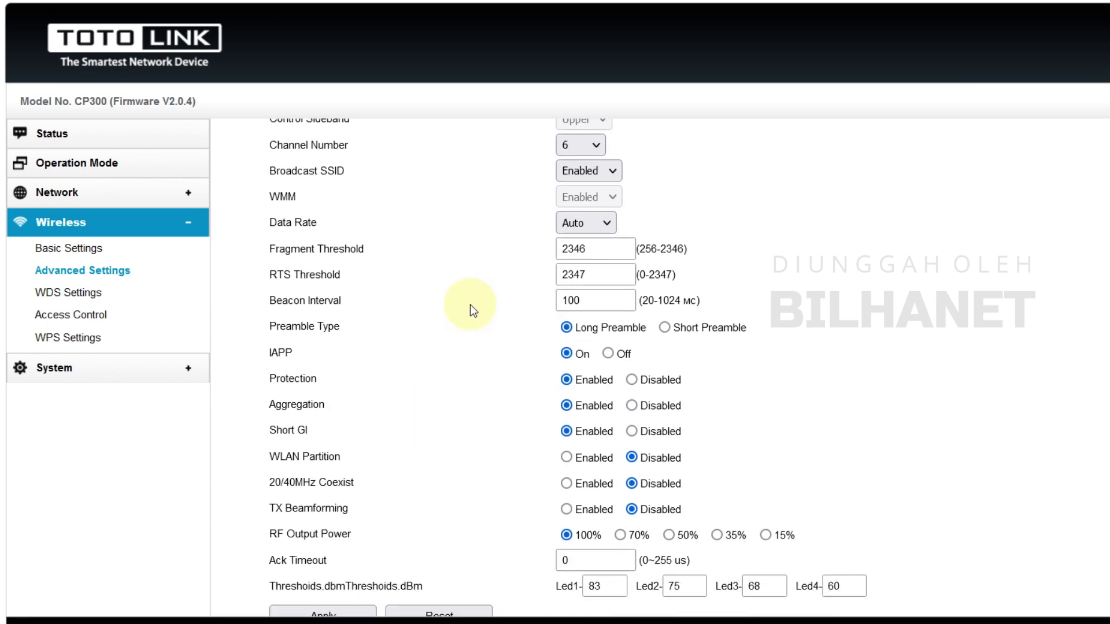
{"action": "left_click", "coordinate": [347, 594]}
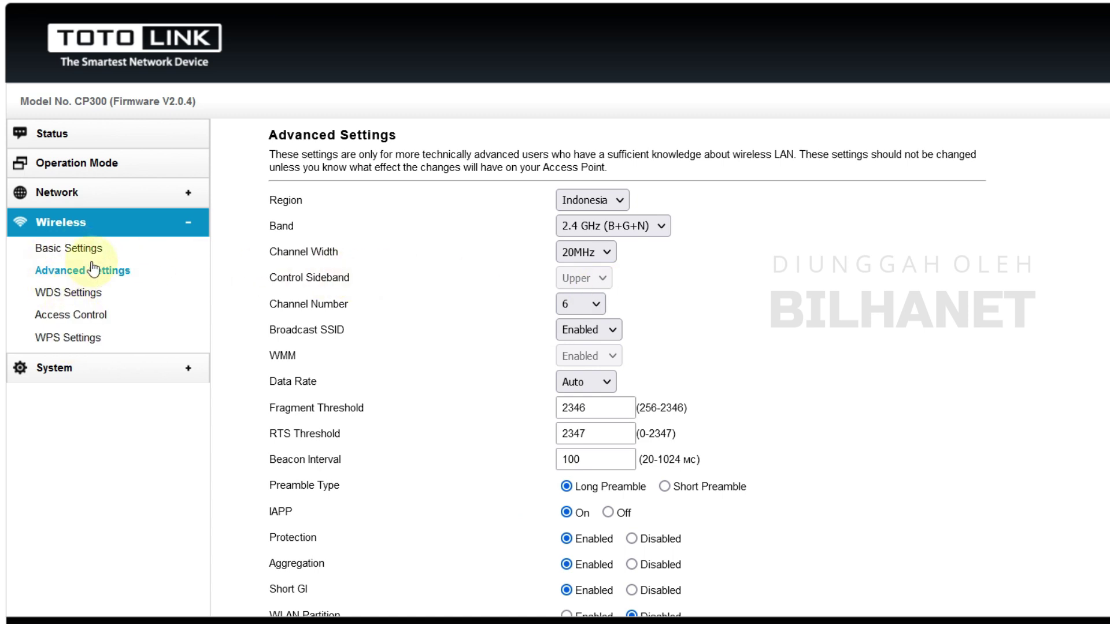
On the WDS Settings page, change WDS from Disable to Enable
{"action": "left_click", "coordinate": [57, 296]}
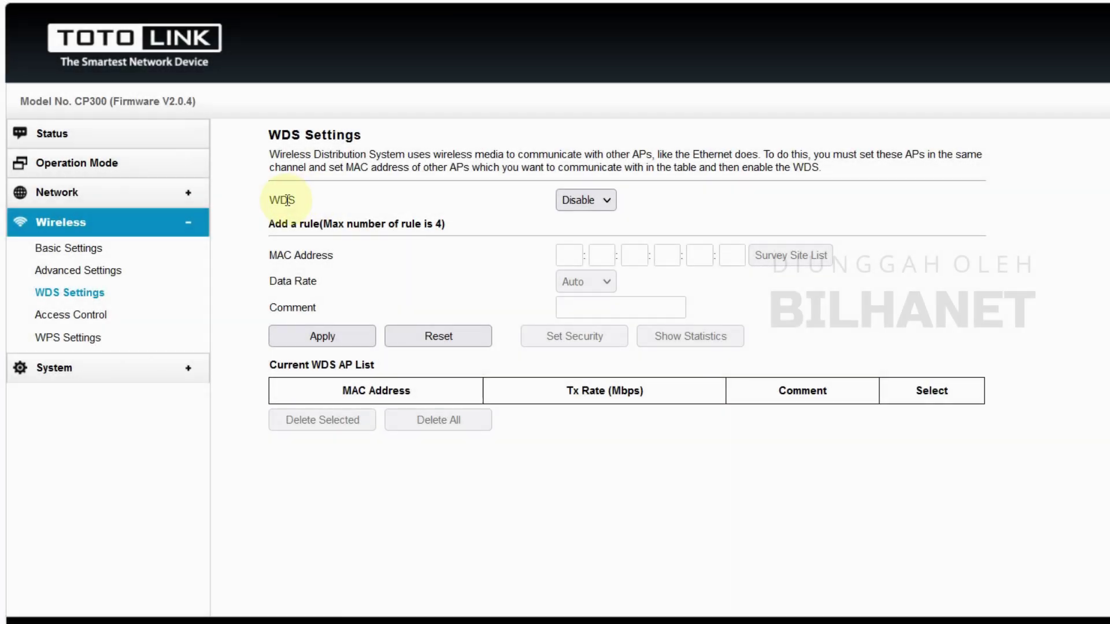
{"action": "double_click", "coordinate": [283, 200]}
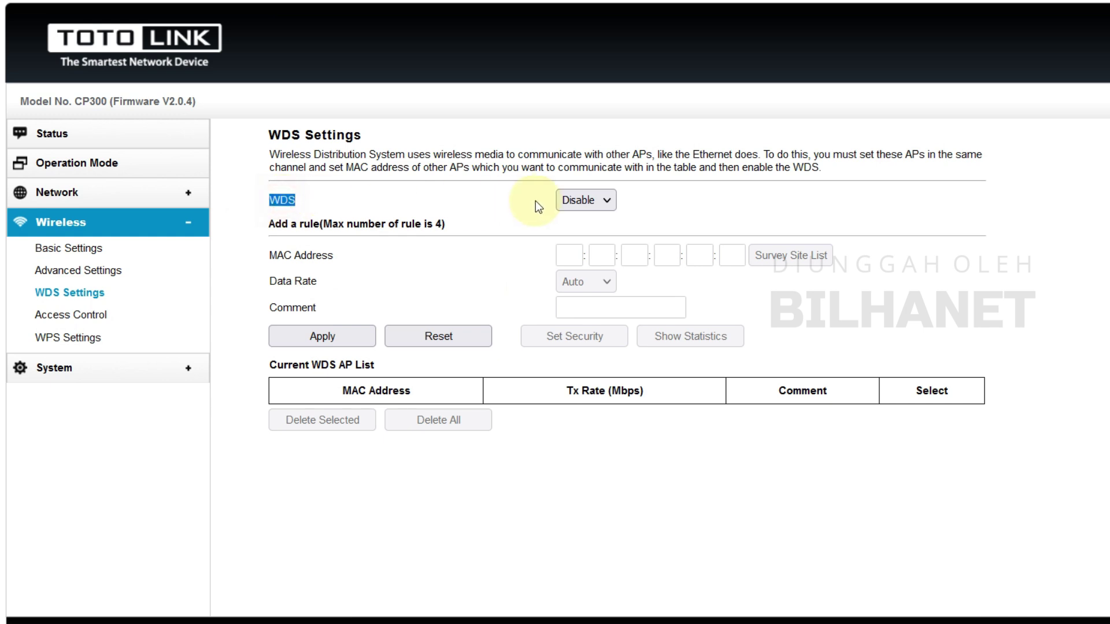
{"action": "left_click", "coordinate": [587, 200]}
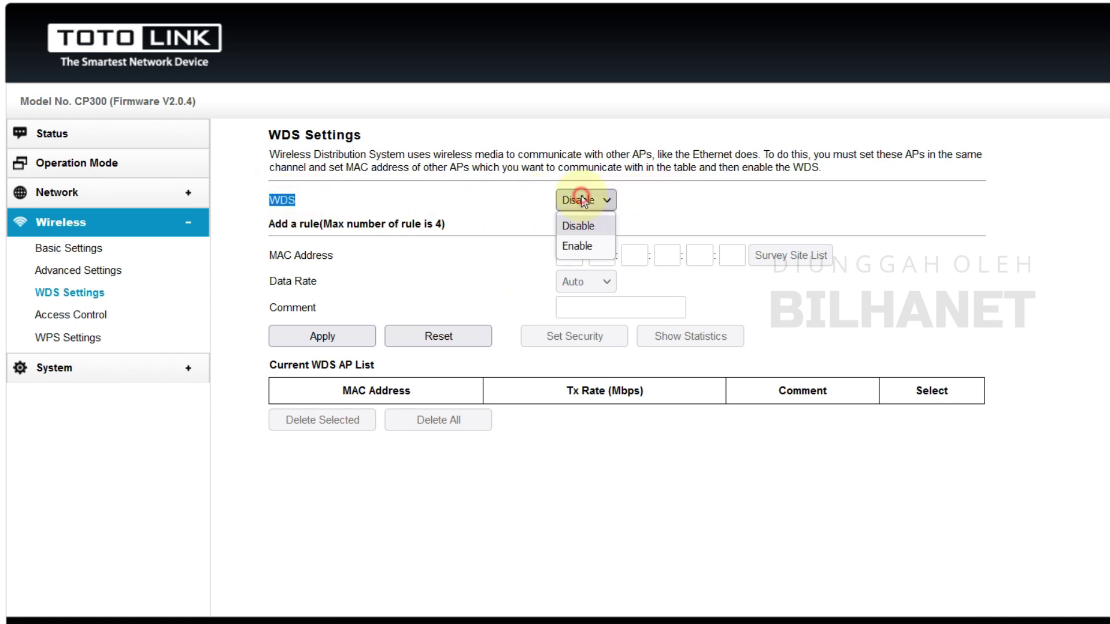
{"action": "left_click", "coordinate": [578, 249]}
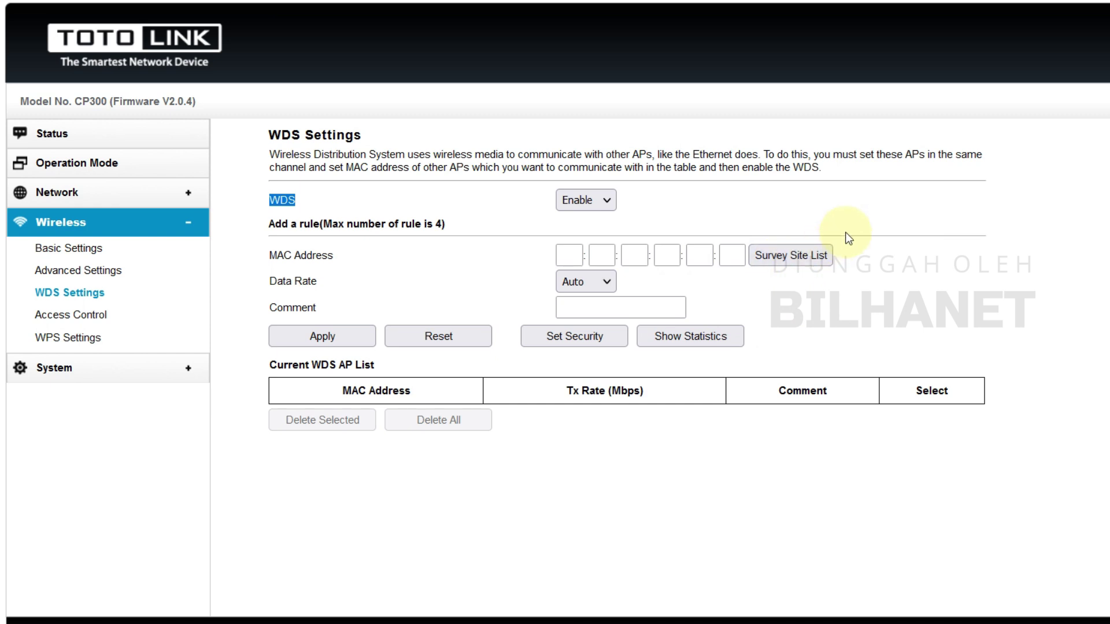
Pick TOTOLINK_N300RT (5c:92:5e:47:26:54) from a refreshed site survey as the WDS peer
{"action": "left_click", "coordinate": [796, 258]}
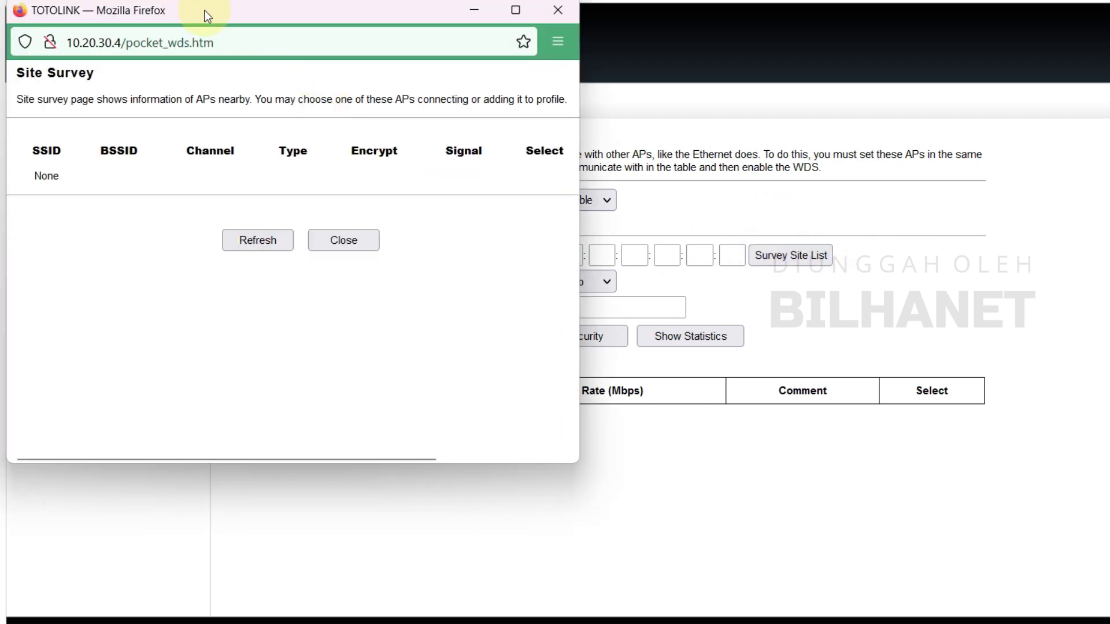
{"action": "left_click_drag", "start_coordinate": [205, 12], "coordinate": [220, 25]}
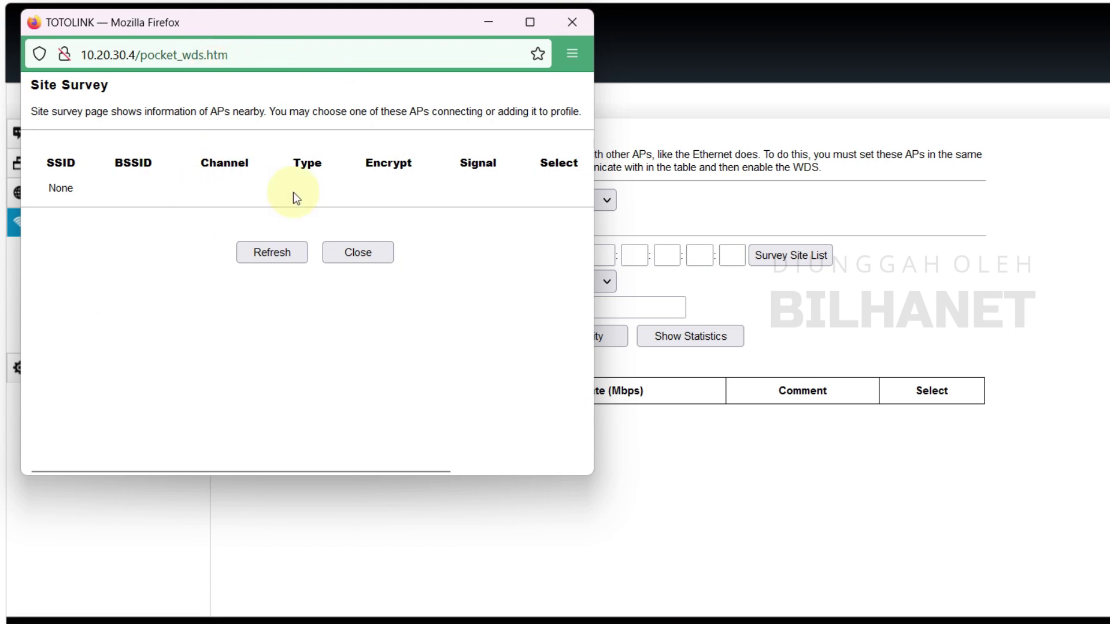
{"action": "left_click_drag", "start_coordinate": [292, 58], "coordinate": [295, 63]}
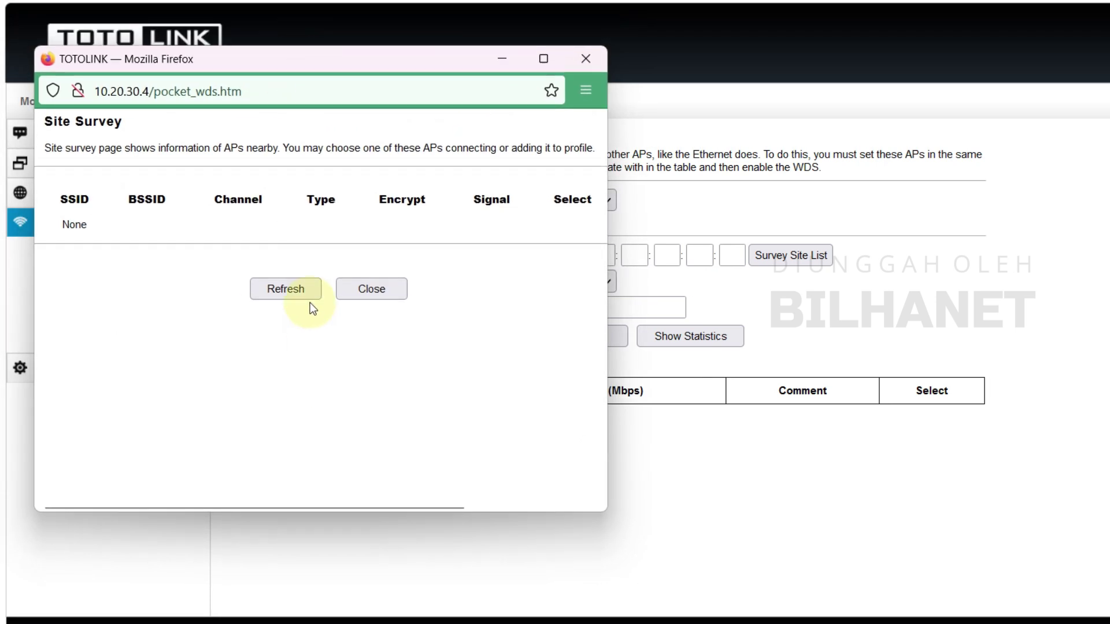
{"action": "left_click", "coordinate": [298, 289]}
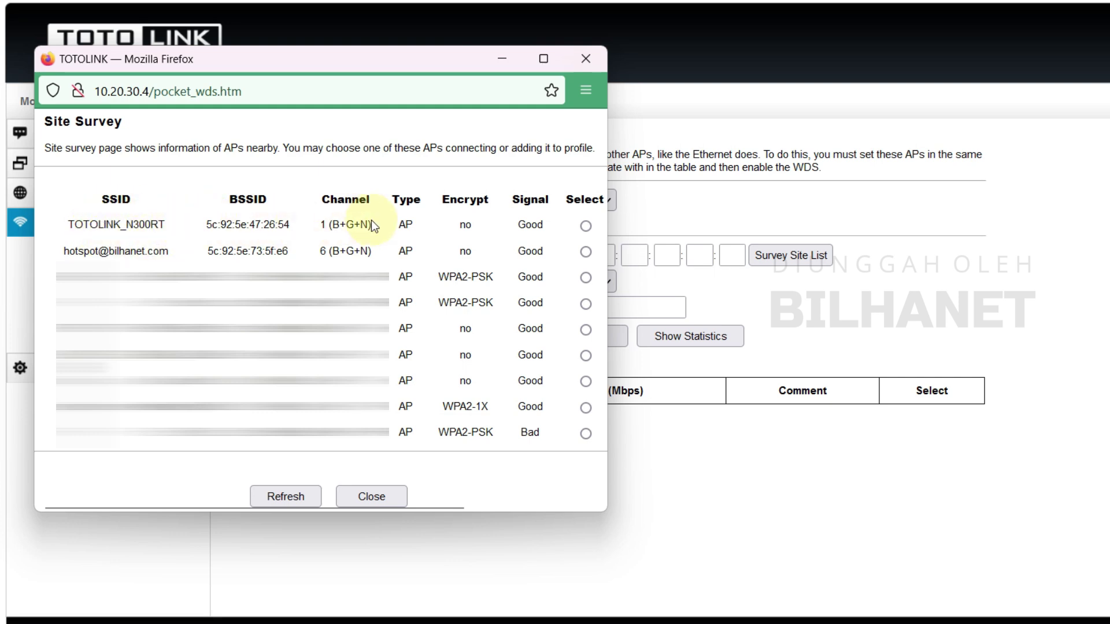
{"action": "left_click", "coordinate": [586, 226]}
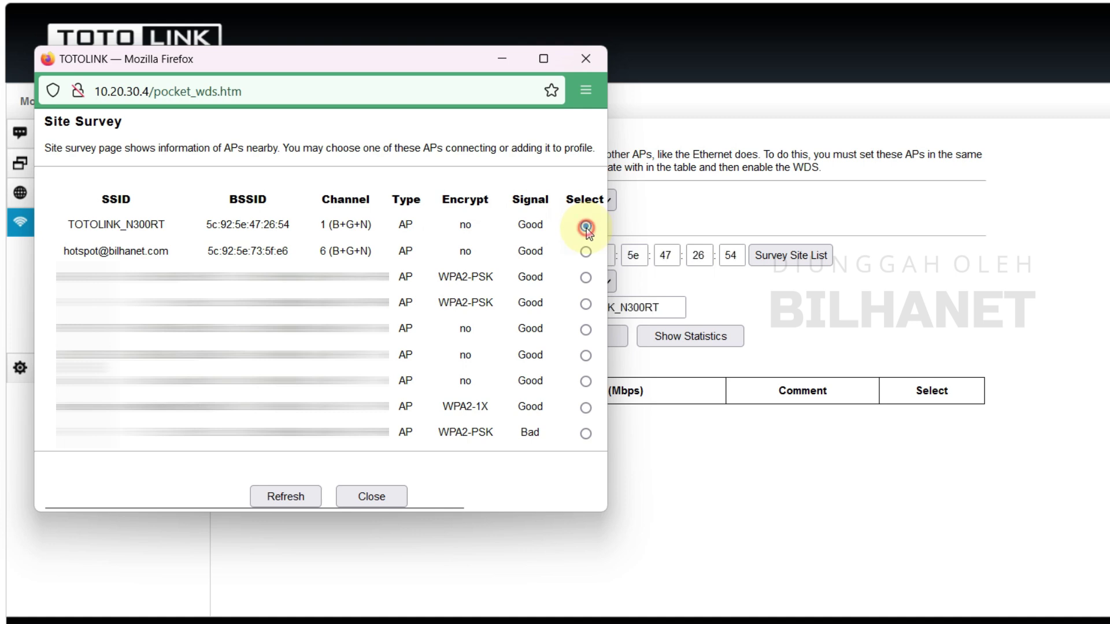
{"action": "left_click", "coordinate": [389, 494]}
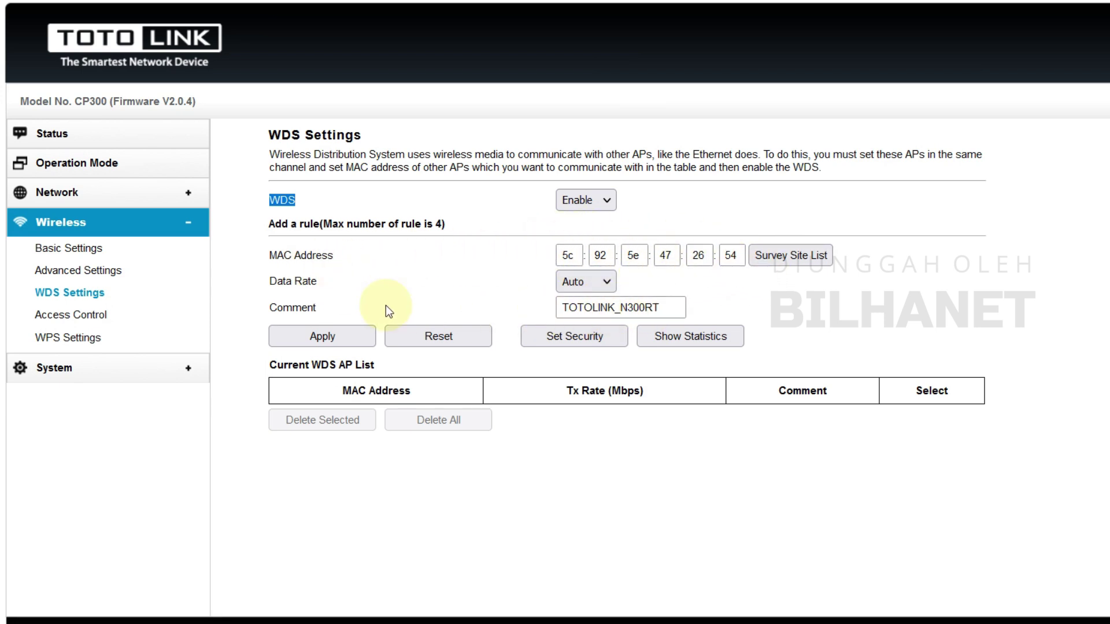
Change the WDS rule comment to 'N300RT Cabang-1' and apply the rule
{"action": "left_click", "coordinate": [671, 304]}
{"action": "double_click", "coordinate": [679, 309]}
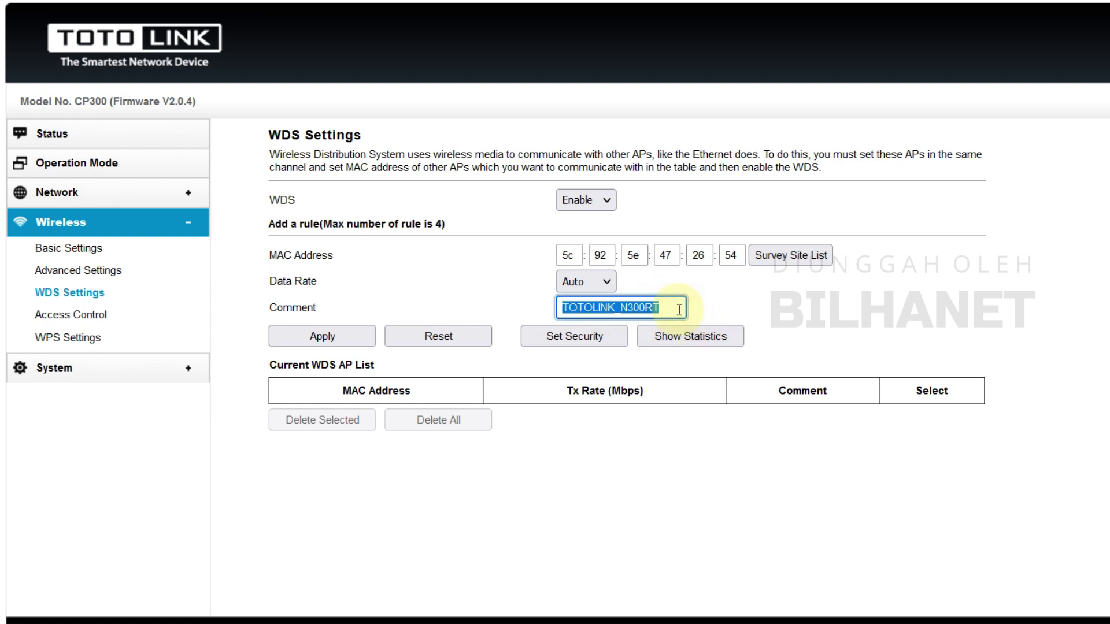
{"action": "type", "text": "N300RT Cabang-1"}
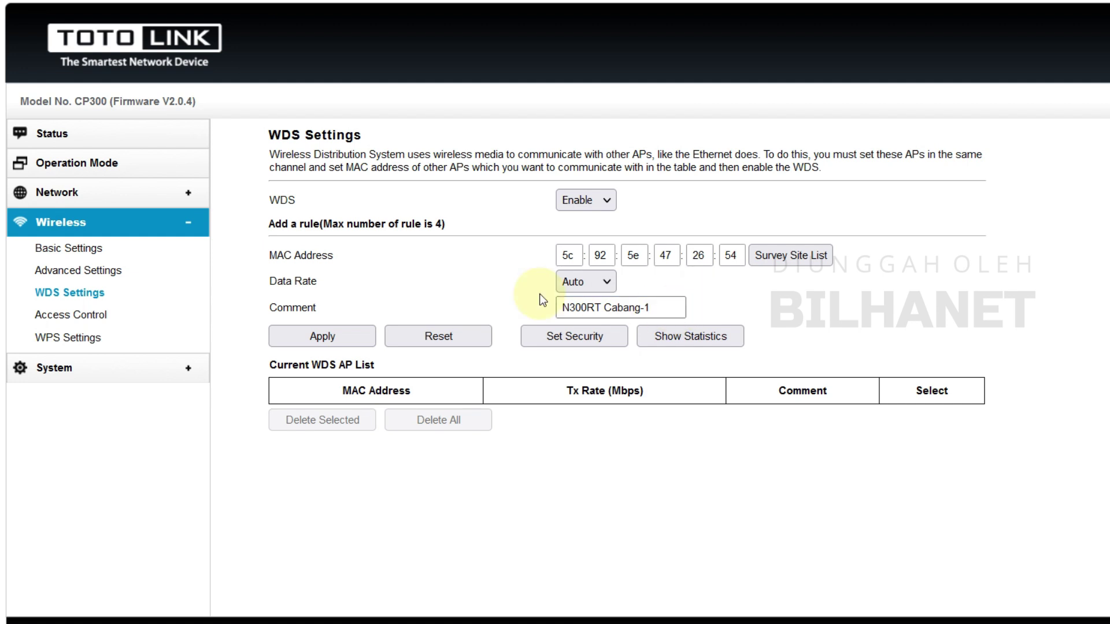
{"action": "left_click", "coordinate": [319, 338]}
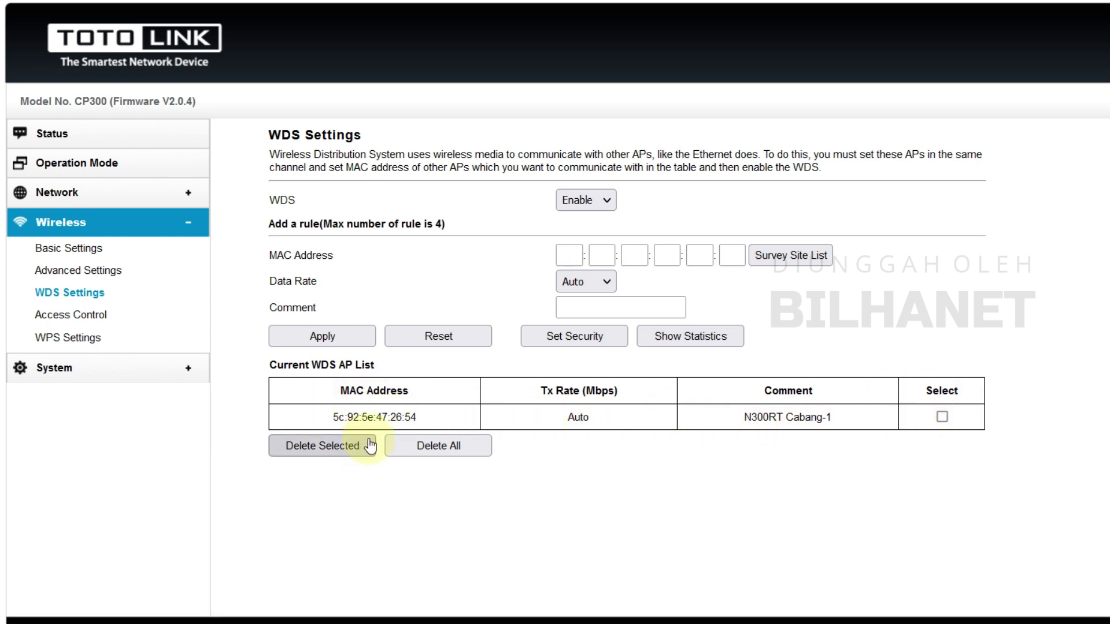
Check System > Password Settings, then go to the Status page
{"action": "left_click", "coordinate": [58, 370]}
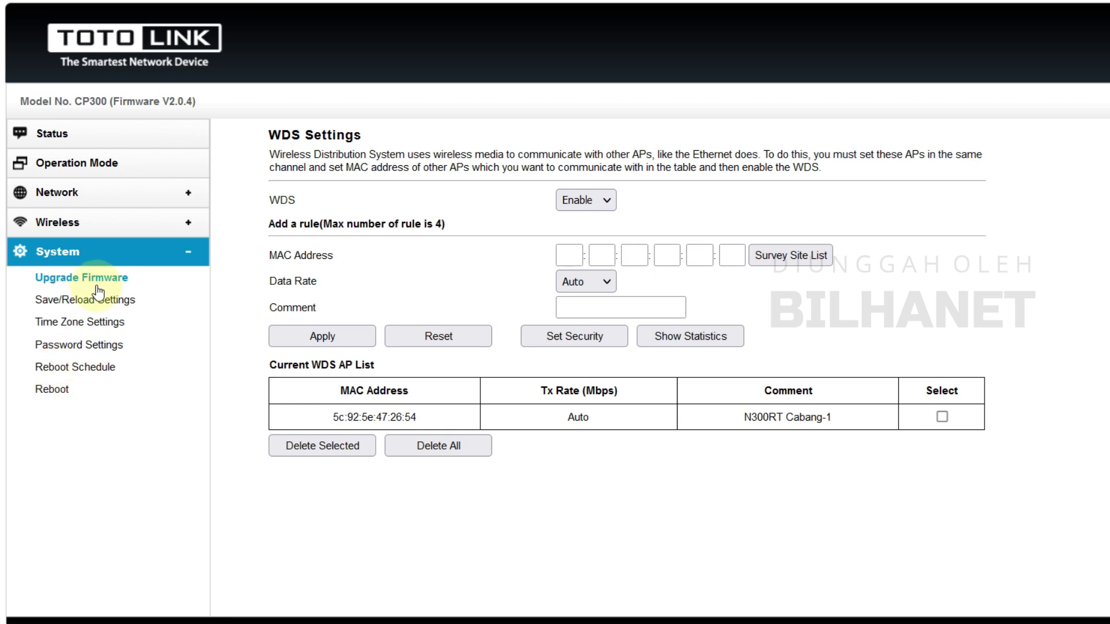
{"action": "left_click", "coordinate": [81, 347]}
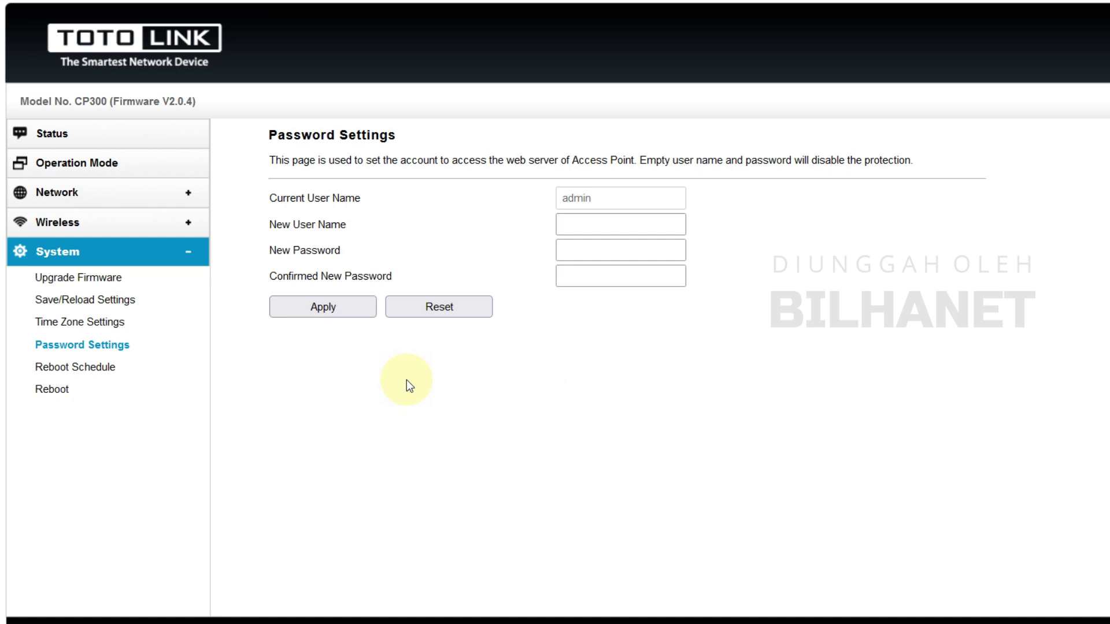
{"action": "left_click", "coordinate": [57, 135]}
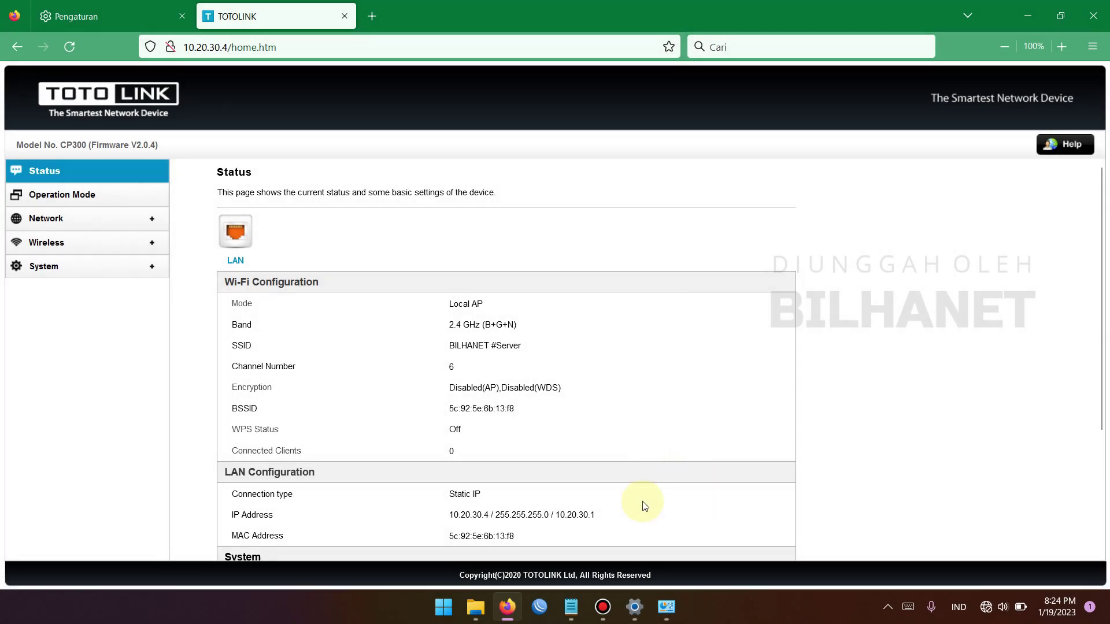
Switch the Ethernet adapter's IPv4 to automatic IP and DNS, and confirm both dialogs
{"action": "left_click", "coordinate": [672, 620]}
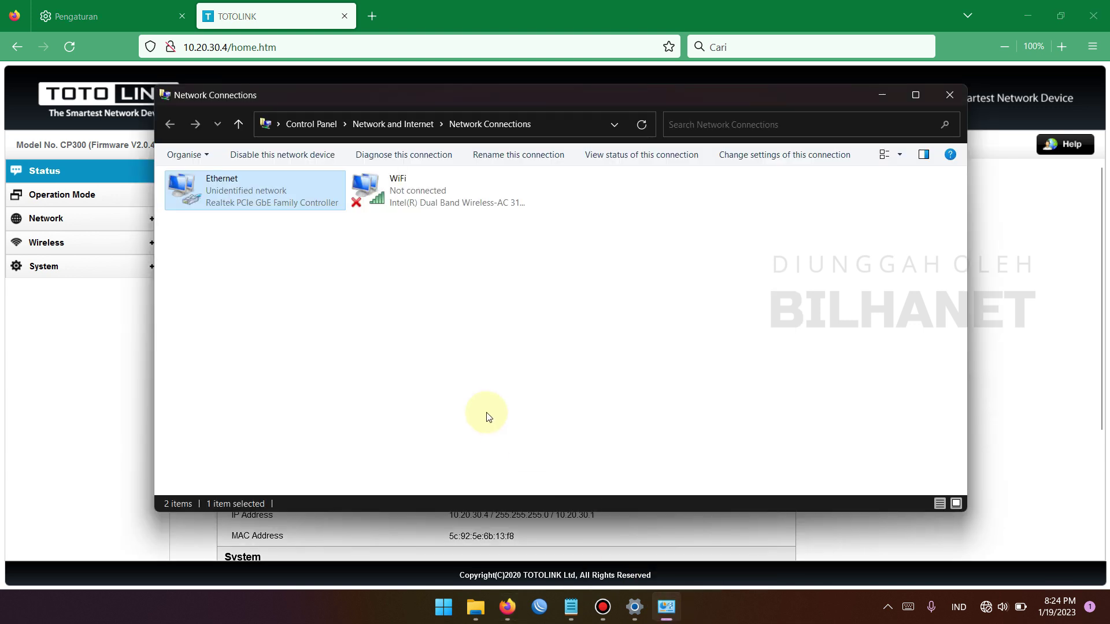
{"action": "right_click", "coordinate": [294, 208]}
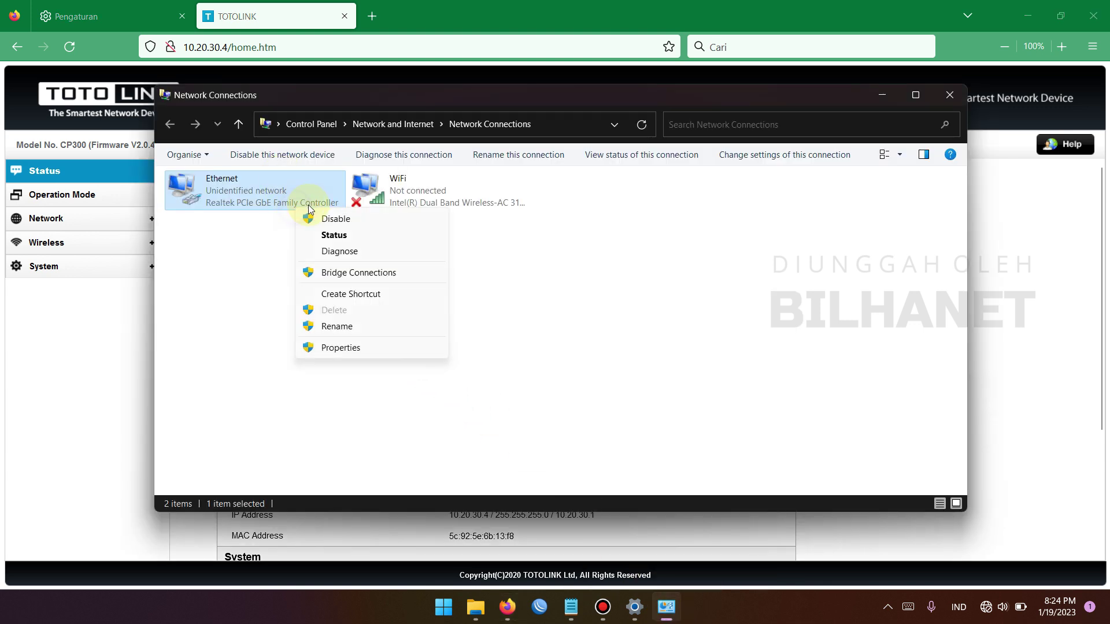
{"action": "left_click", "coordinate": [341, 346]}
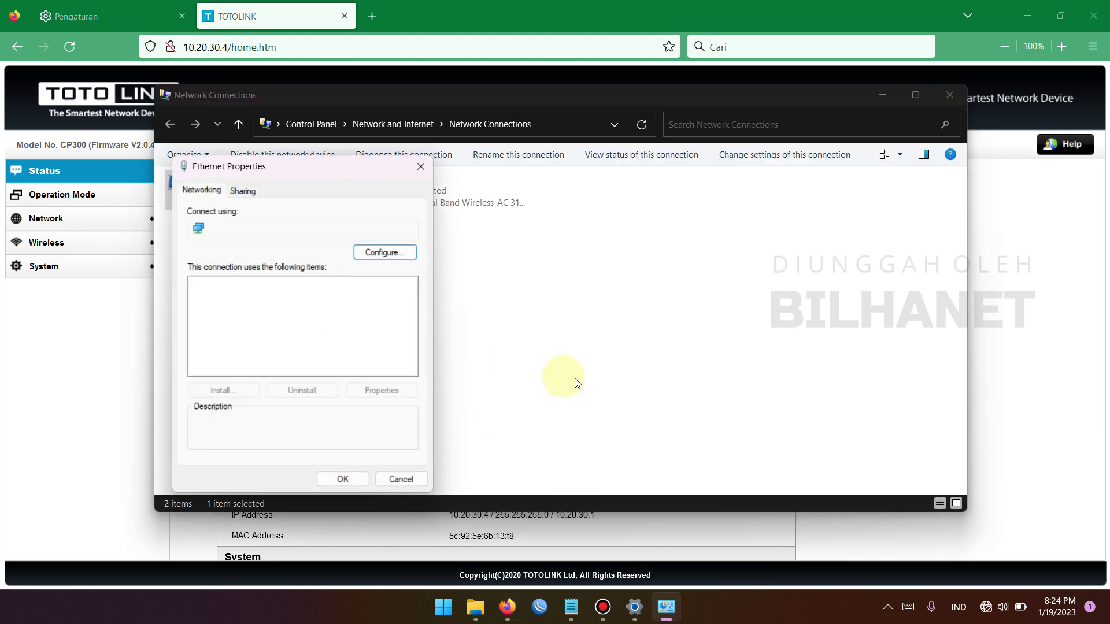
{"action": "double_click", "coordinate": [308, 320]}
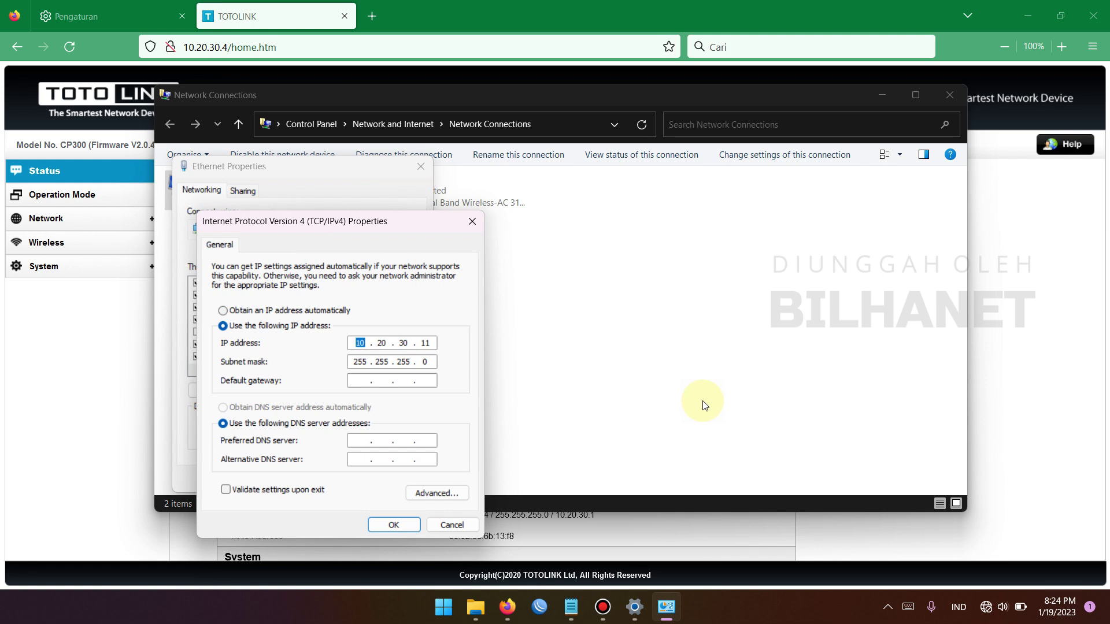
{"action": "type", "text": "19"}
{"action": "left_click", "coordinate": [318, 312]}
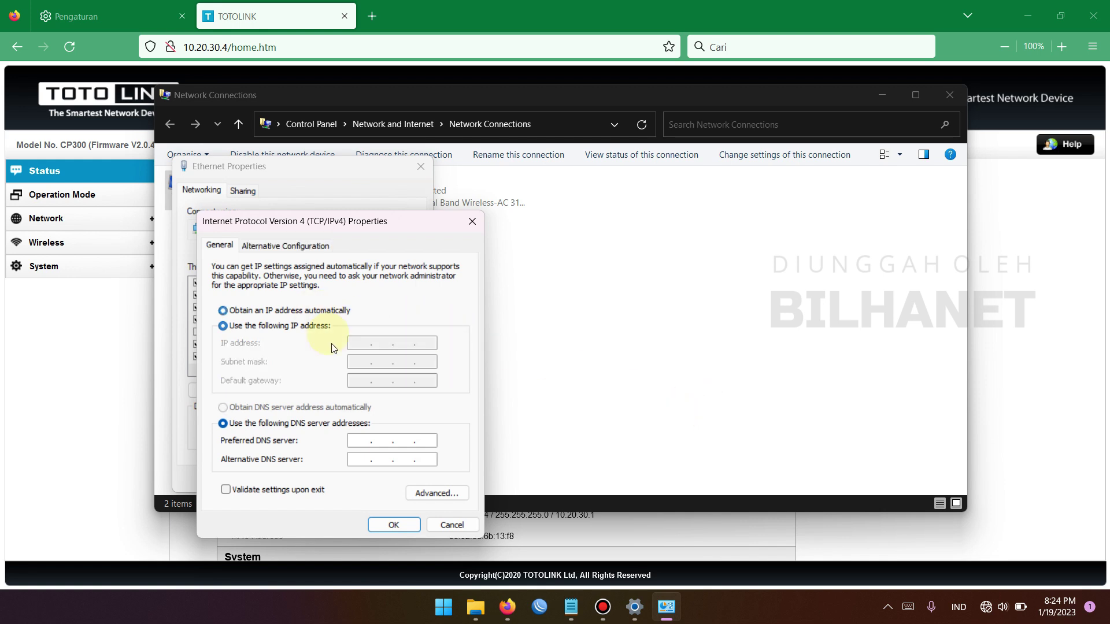
{"action": "left_click", "coordinate": [255, 407]}
{"action": "left_click", "coordinate": [397, 527]}
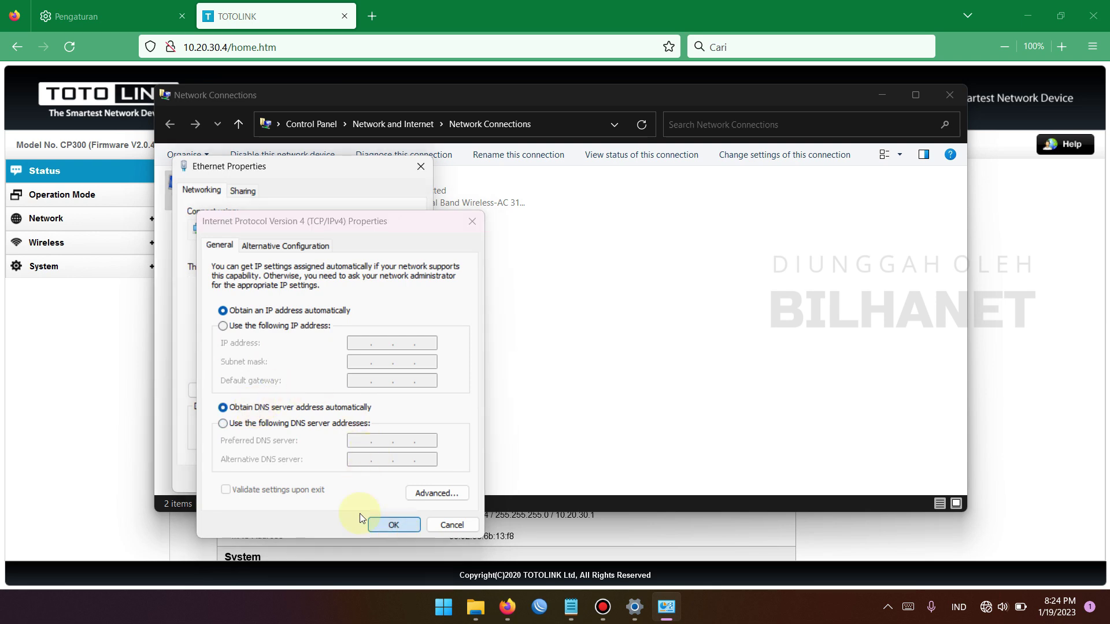
{"action": "left_click", "coordinate": [344, 479]}
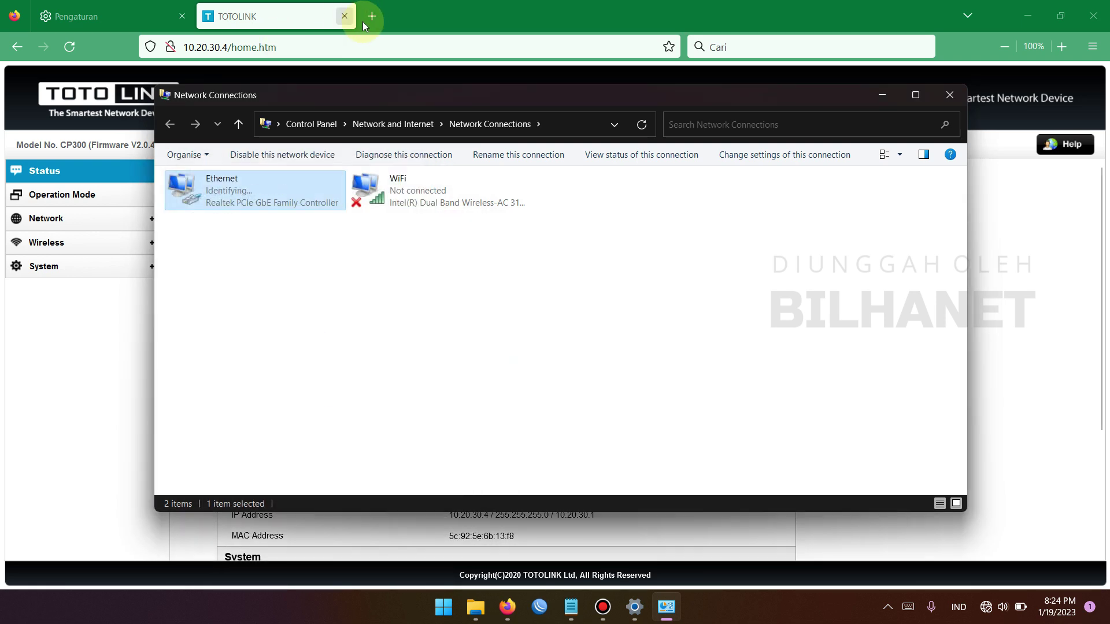
Load 192.168.1.1 in a new tab and set a new admin password
{"action": "key", "text": "ctrl+t"}
{"action": "type", "text": "192.168"}
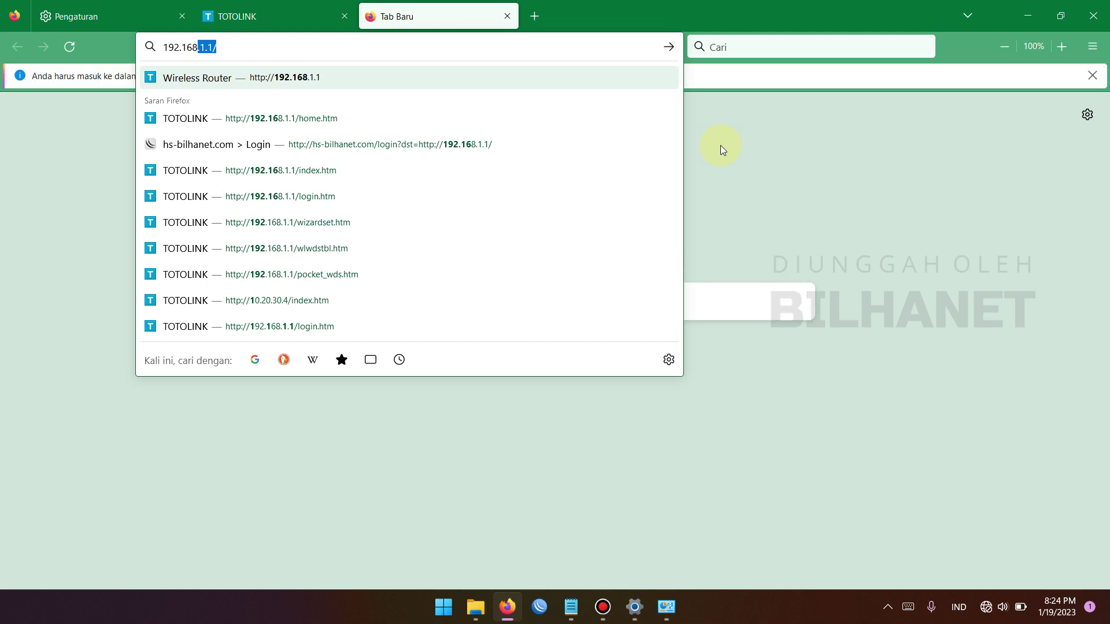
{"action": "type", "text": ".1.1"}
{"action": "key", "text": "Escape"}
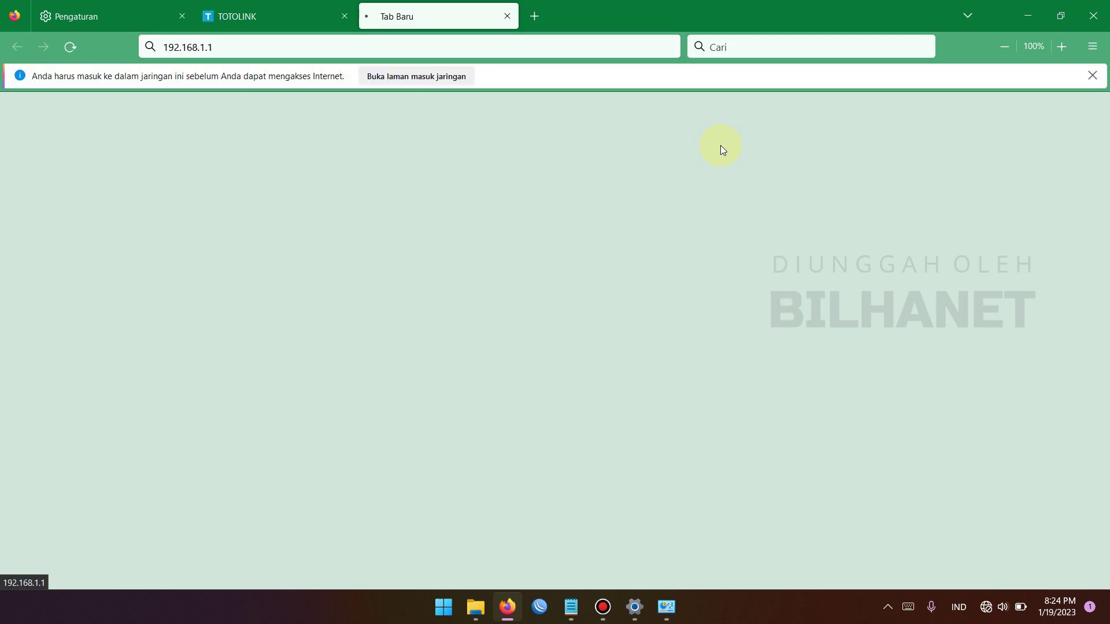
{"action": "key", "text": "Return"}
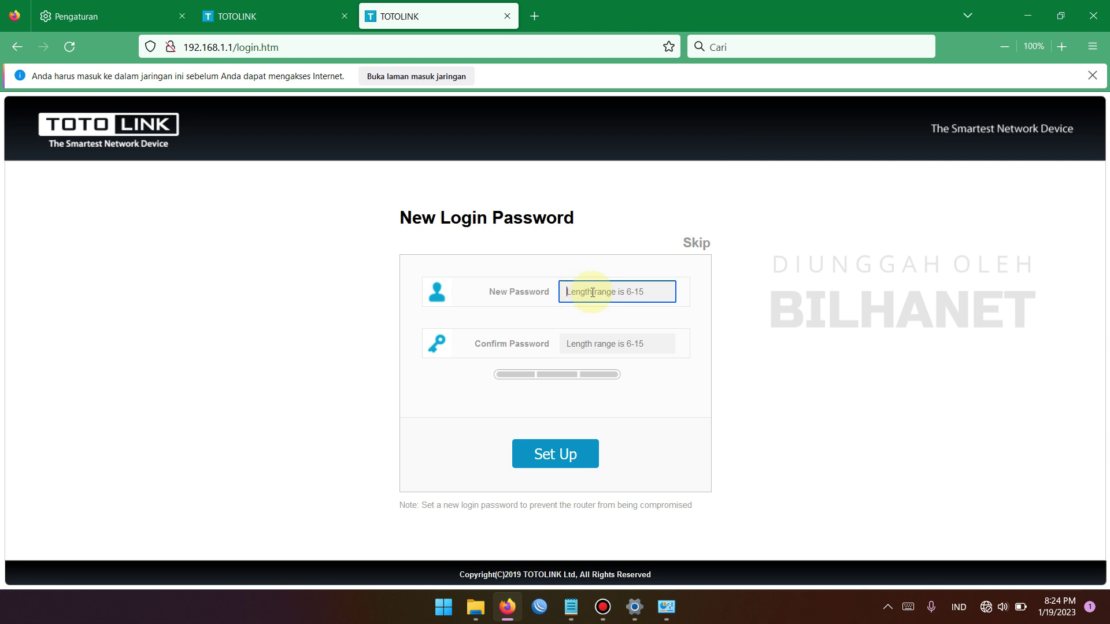
{"action": "type", "text": "••"}
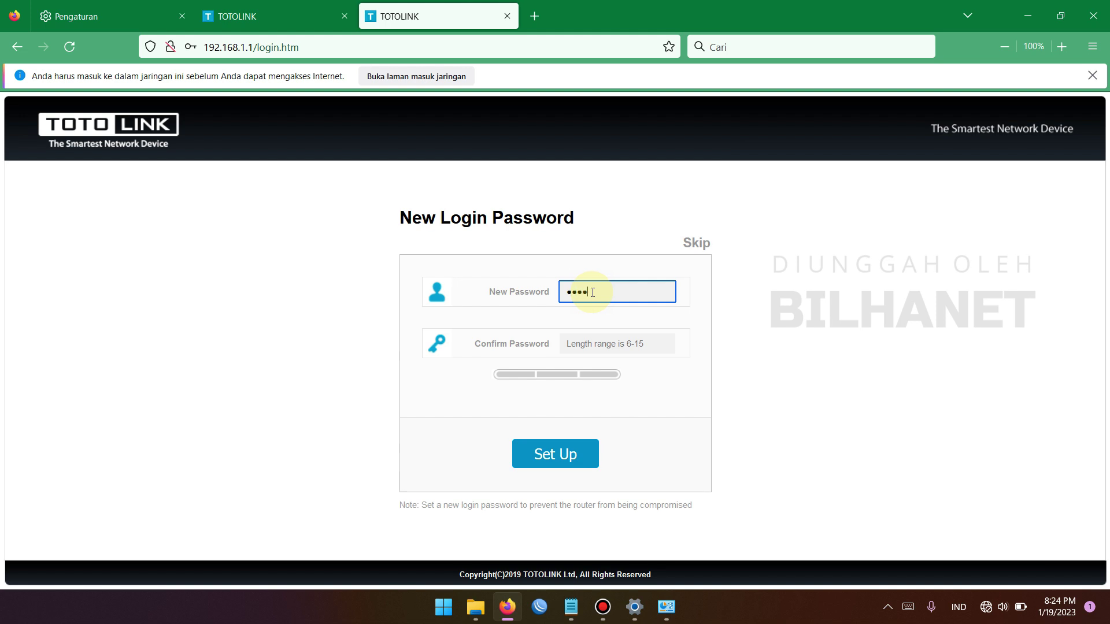
{"action": "key", "text": "Tab"}
{"action": "type", "text": "••••••••"}
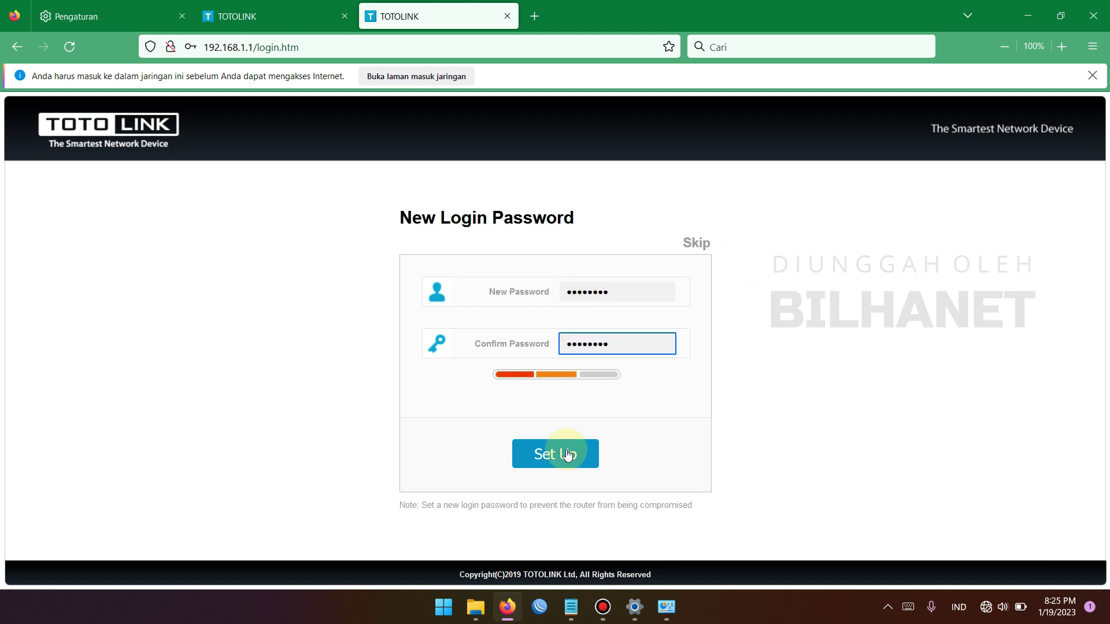
{"action": "left_click", "coordinate": [555, 453]}
{"action": "left_click", "coordinate": [366, 231]}
Log in to the N300RT as admin with the new password
{"action": "left_click", "coordinate": [529, 343]}
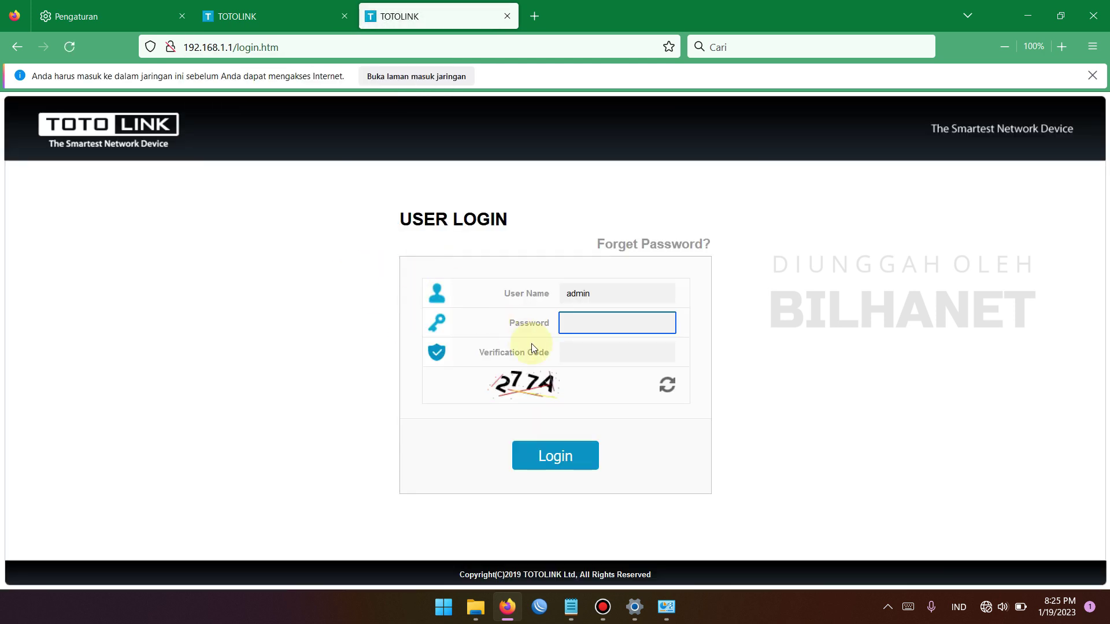
{"action": "type", "text": "•••••••"}
{"action": "key", "text": "Return"}
{"action": "left_click", "coordinate": [387, 224]}
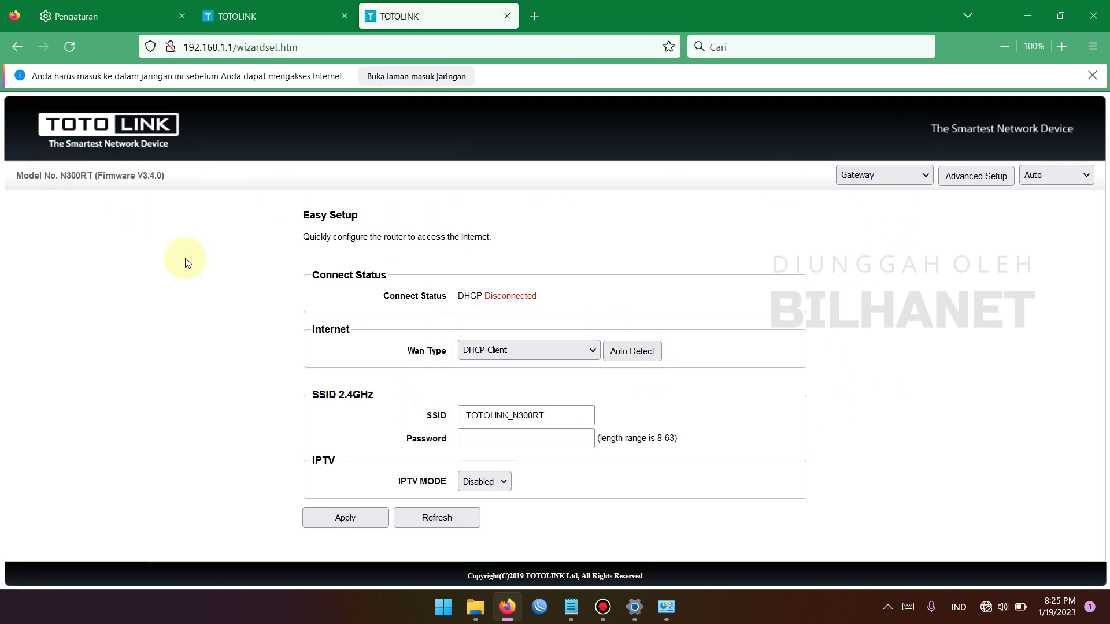
Switch the router's operation mode to AP Mode
{"action": "left_click", "coordinate": [502, 351]}
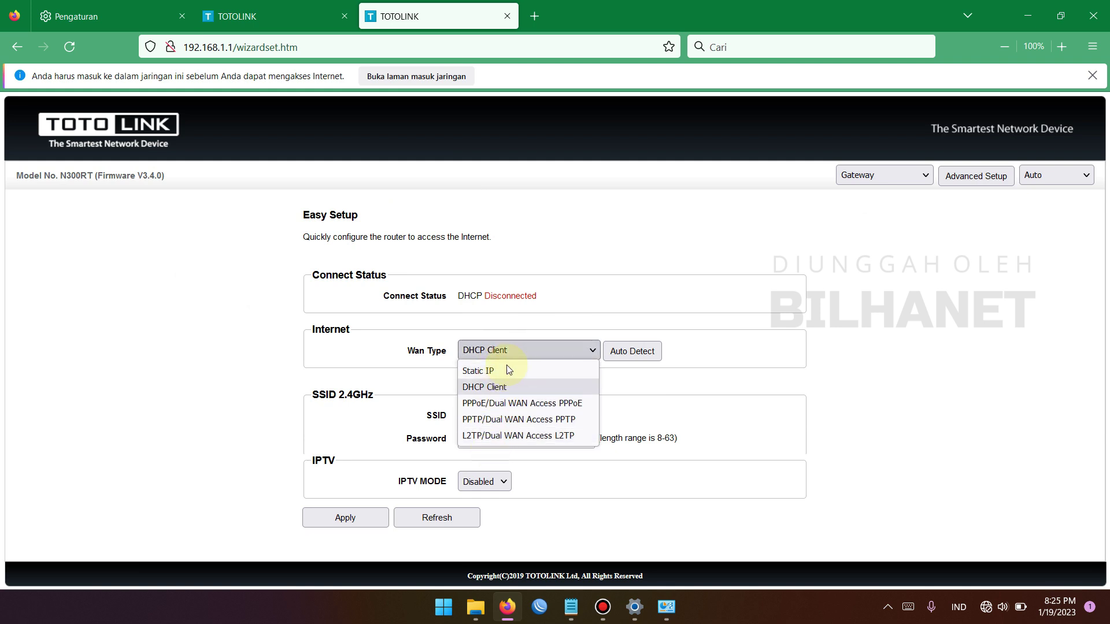
{"action": "left_click", "coordinate": [550, 331]}
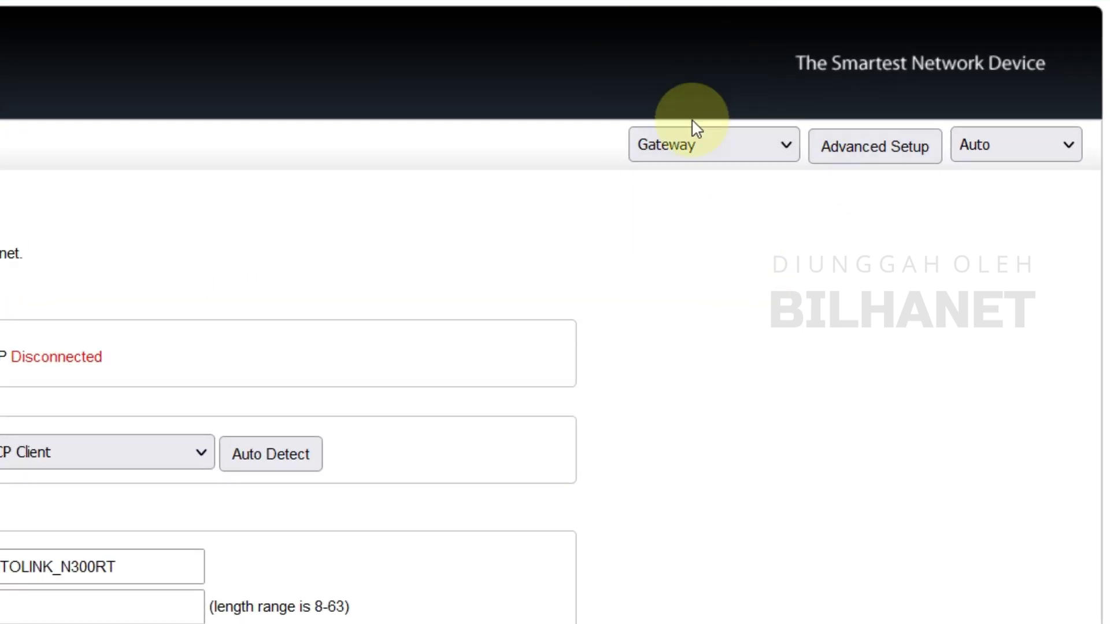
{"action": "left_click", "coordinate": [642, 155]}
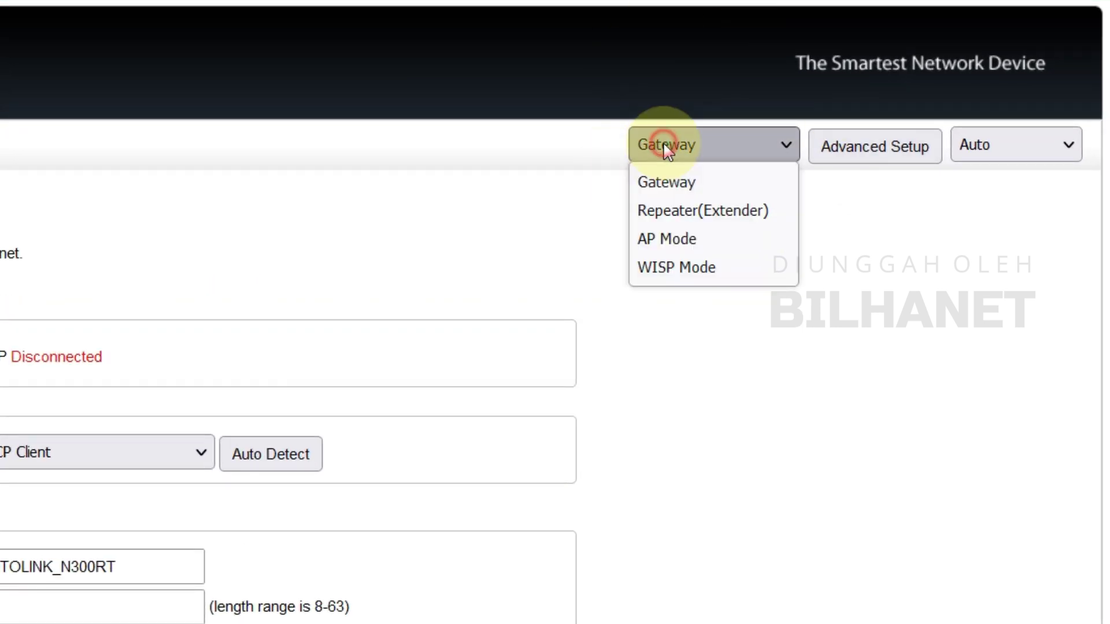
{"action": "left_click", "coordinate": [685, 245]}
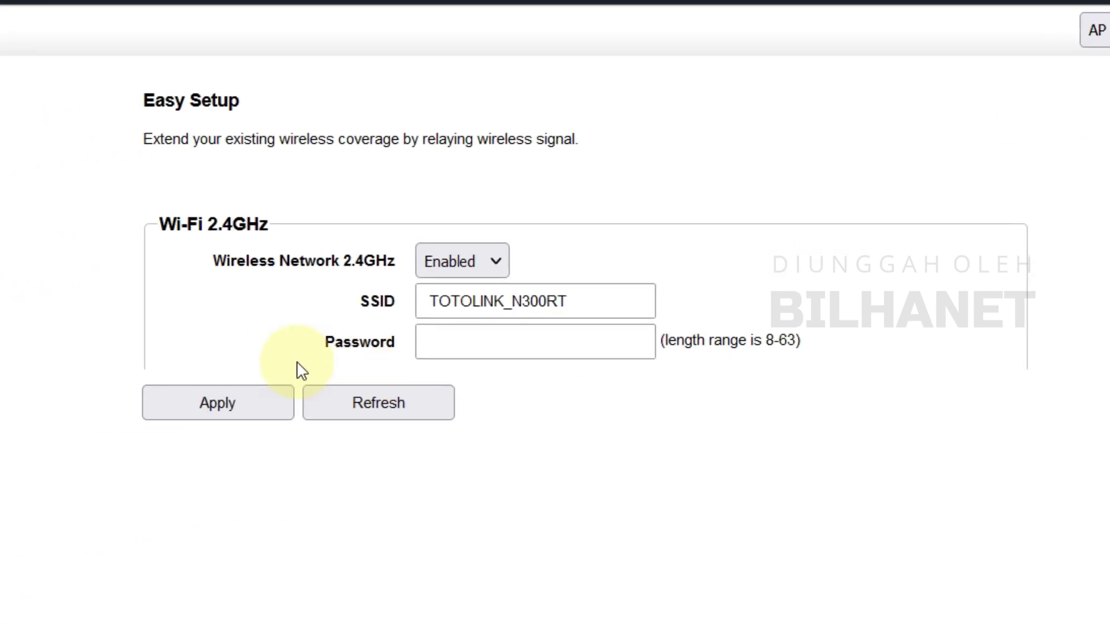
Set the SSID to BILHANET #Cabang with a Wi-Fi password and apply
{"action": "left_click_drag", "start_coordinate": [669, 293], "coordinate": [458, 294]}
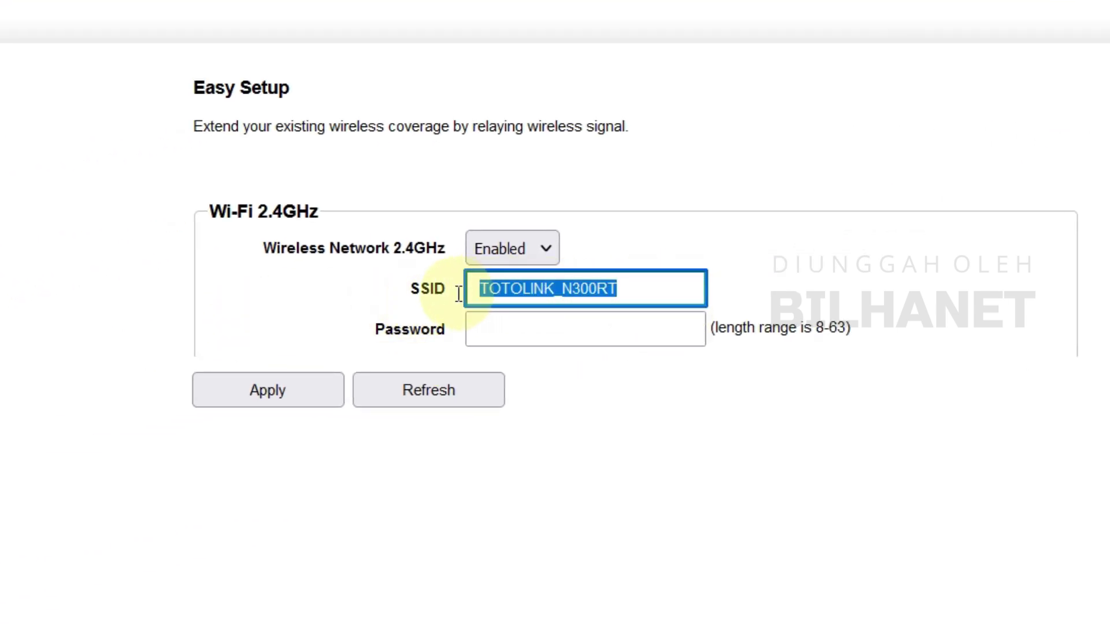
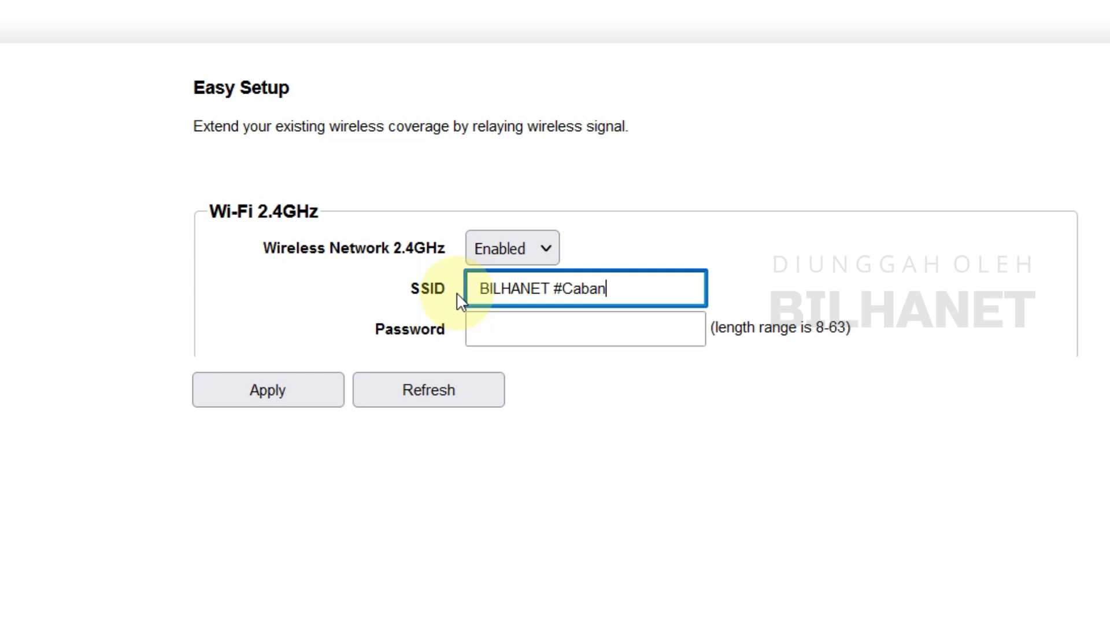
{"action": "left_click", "coordinate": [270, 392]}
{"action": "left_click", "coordinate": [520, 327]}
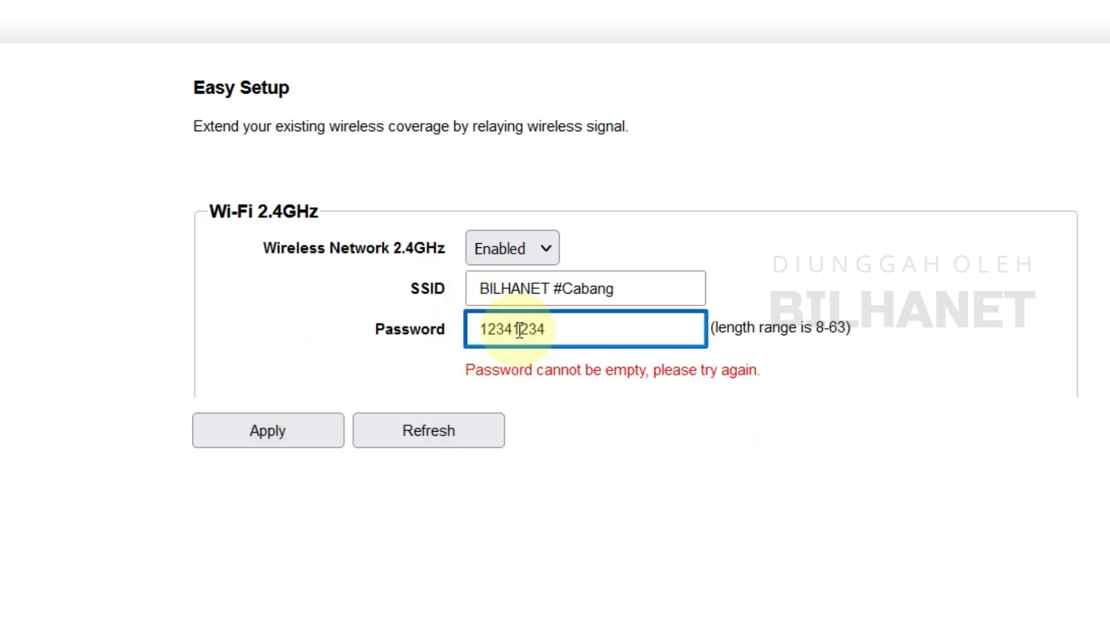
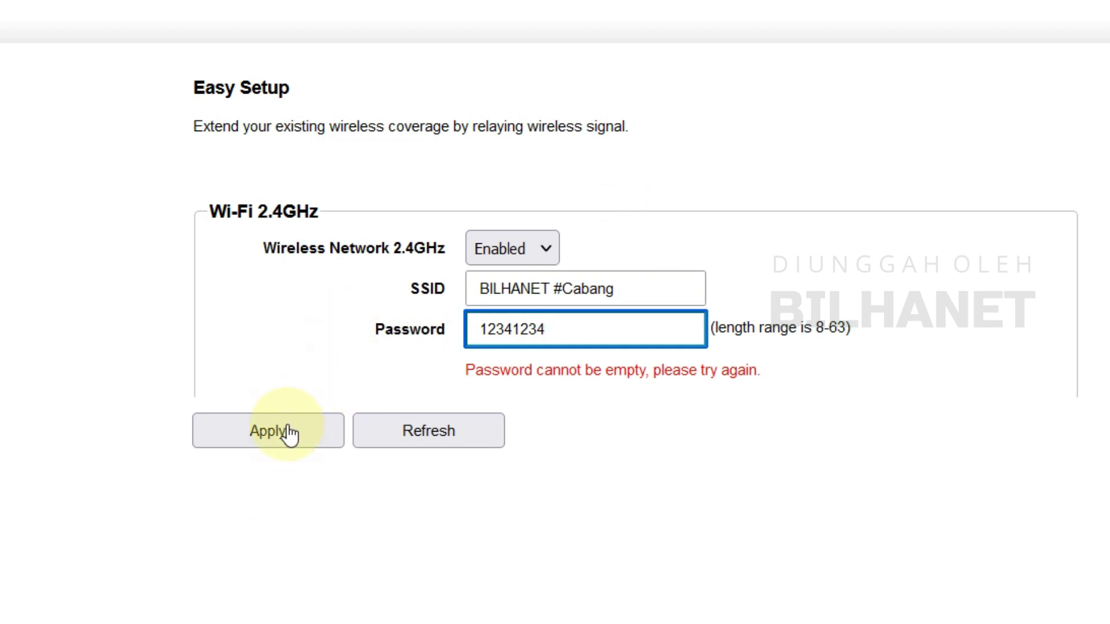
{"action": "left_click", "coordinate": [288, 431]}
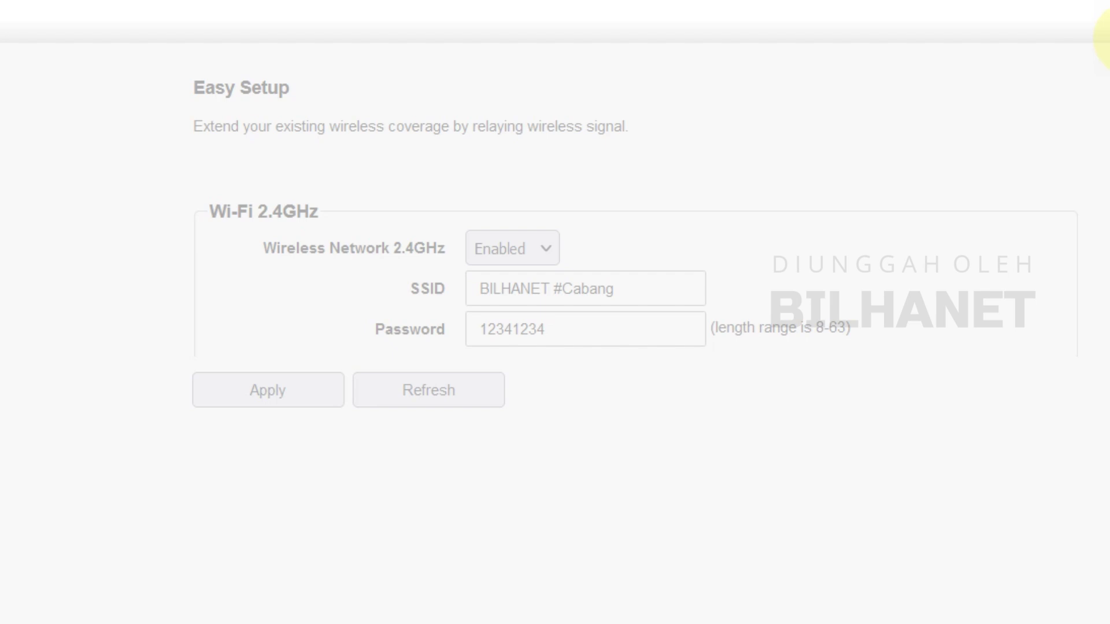
{"action": "scroll", "coordinate": [431, 363], "scroll_direction": "down", "scroll_amount": 1}
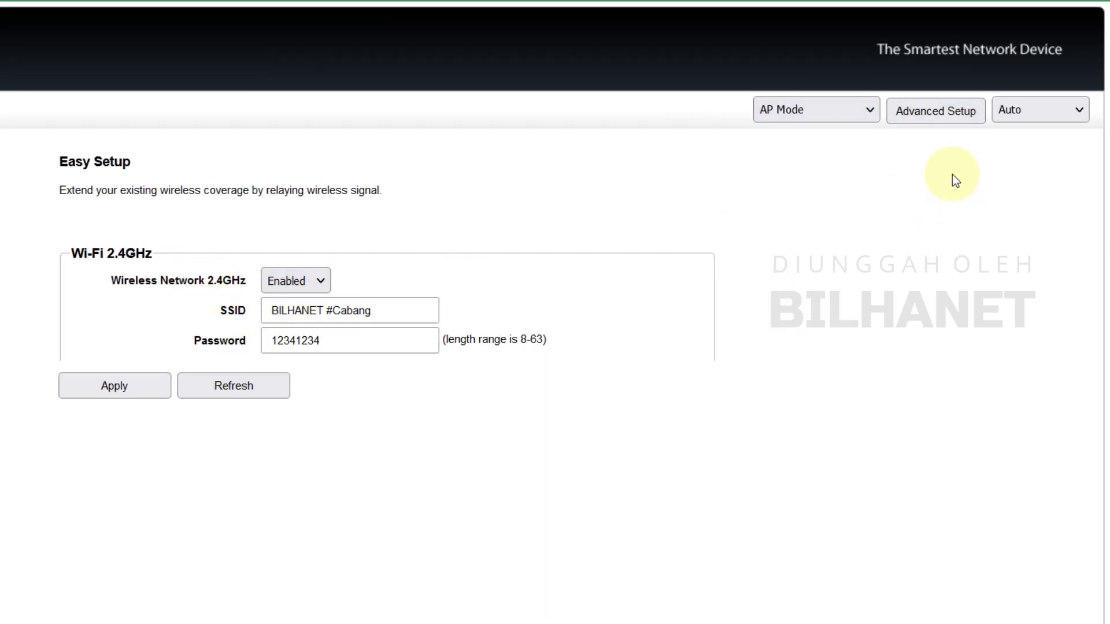
In Advanced Setup's LAN Settings, change the LAN IP from 192.168.1.1 to 10.20.30.5
{"action": "left_click", "coordinate": [943, 114]}
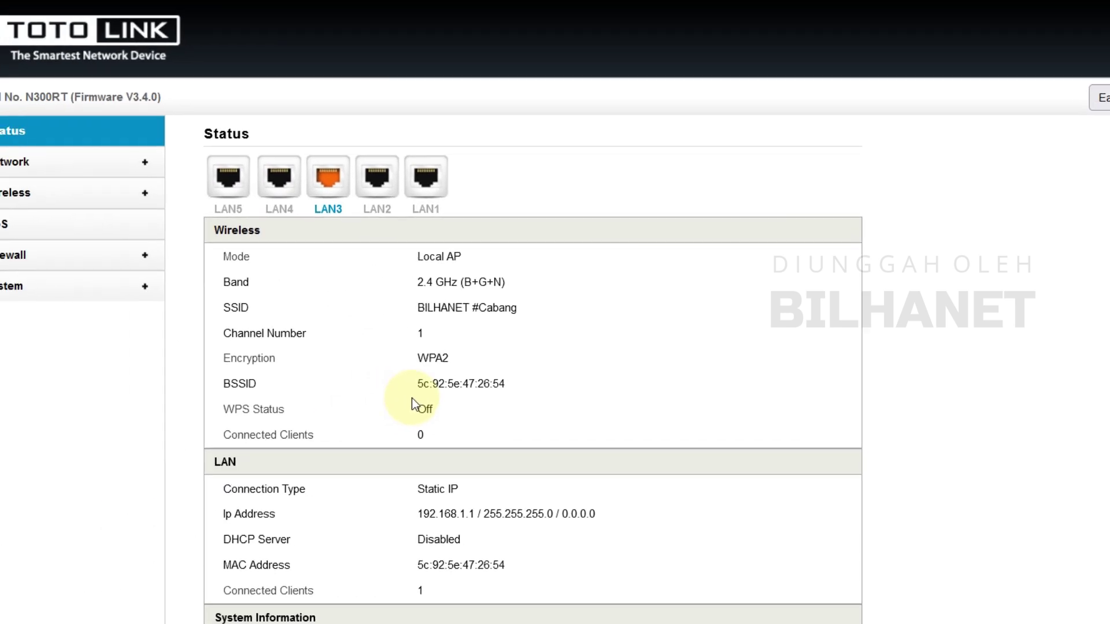
{"action": "left_click", "coordinate": [74, 162]}
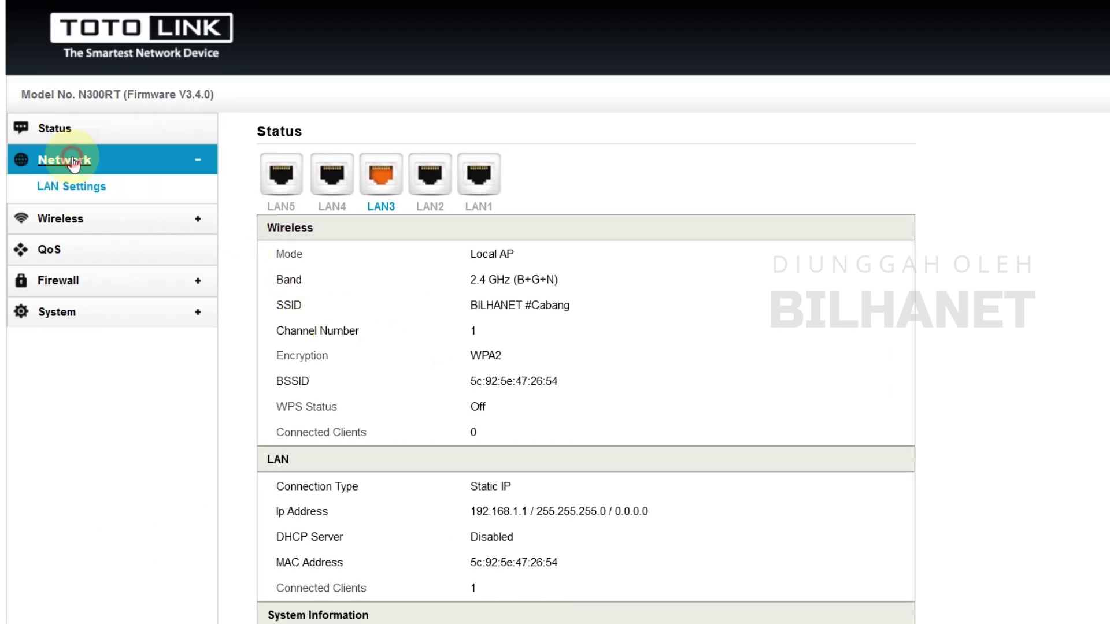
{"action": "left_click", "coordinate": [86, 189]}
{"action": "left_click", "coordinate": [576, 175]}
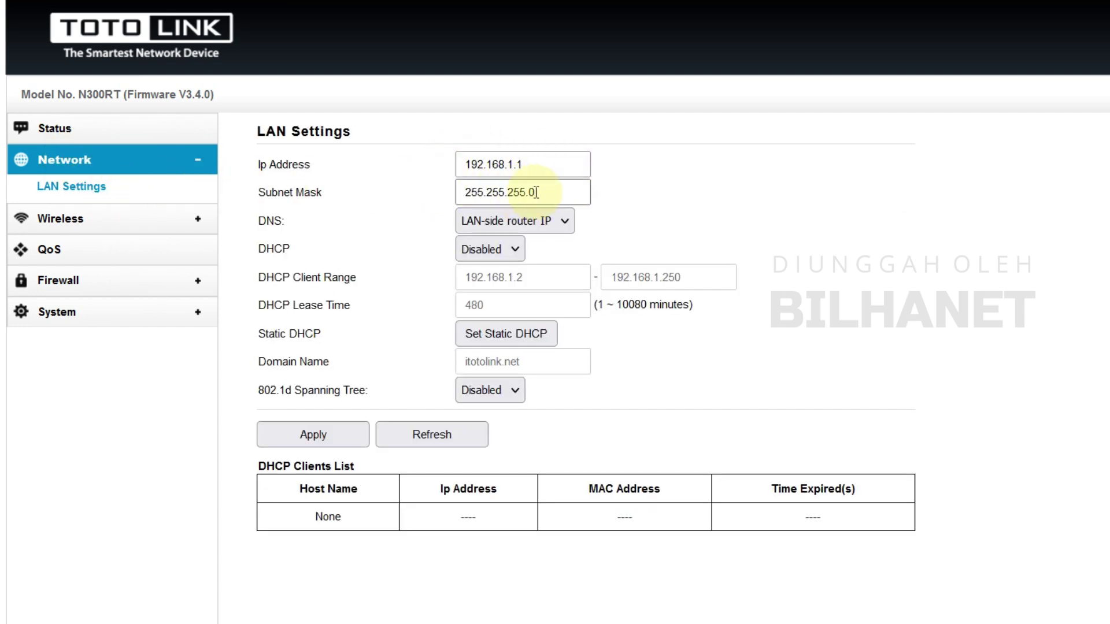
{"action": "left_click_drag", "start_coordinate": [543, 163], "coordinate": [356, 160]}
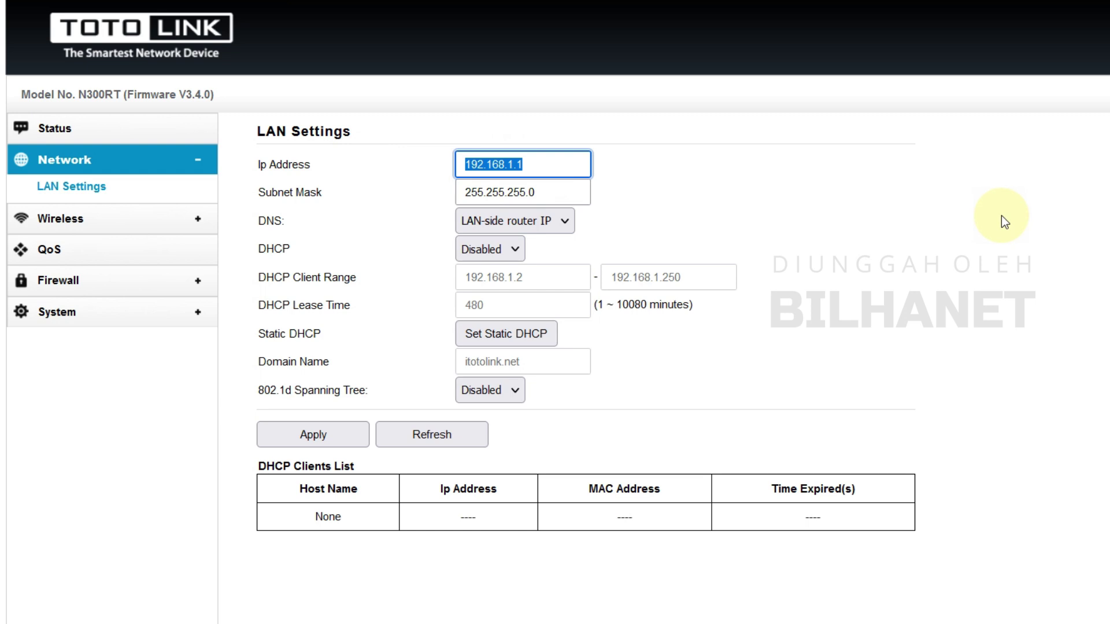
{"action": "type", "text": "10.2"}
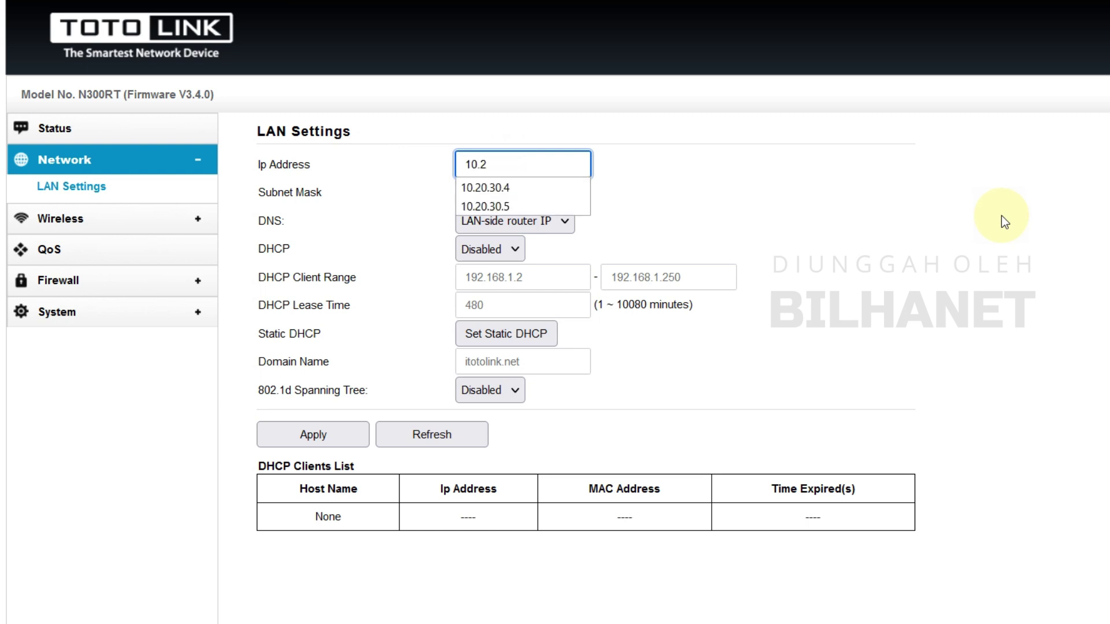
{"action": "type", "text": "5"}
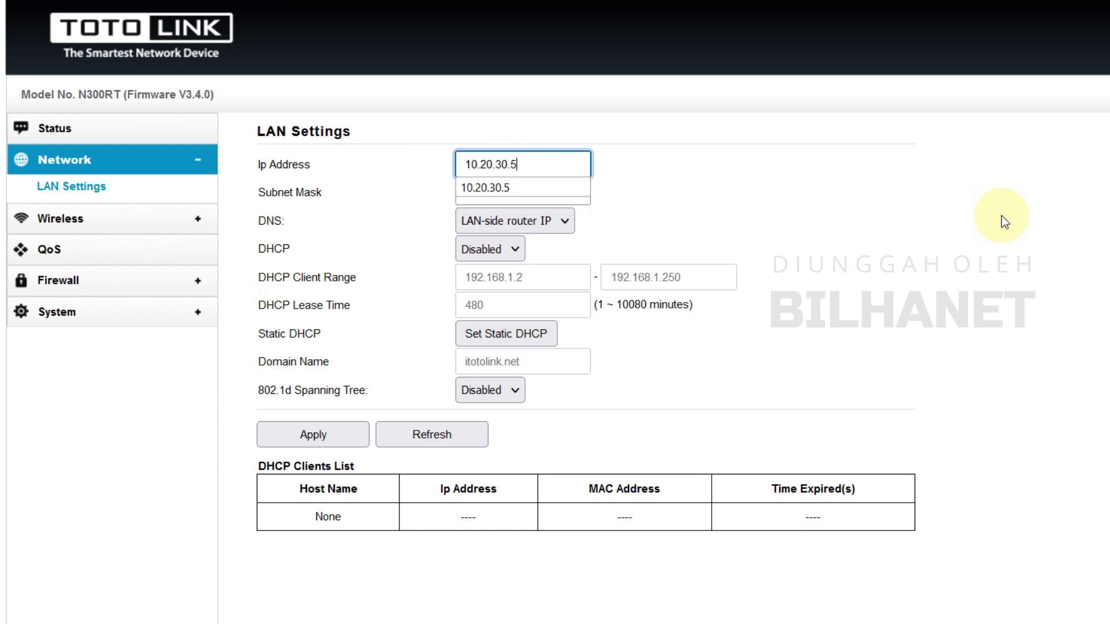
{"action": "left_click", "coordinate": [644, 164]}
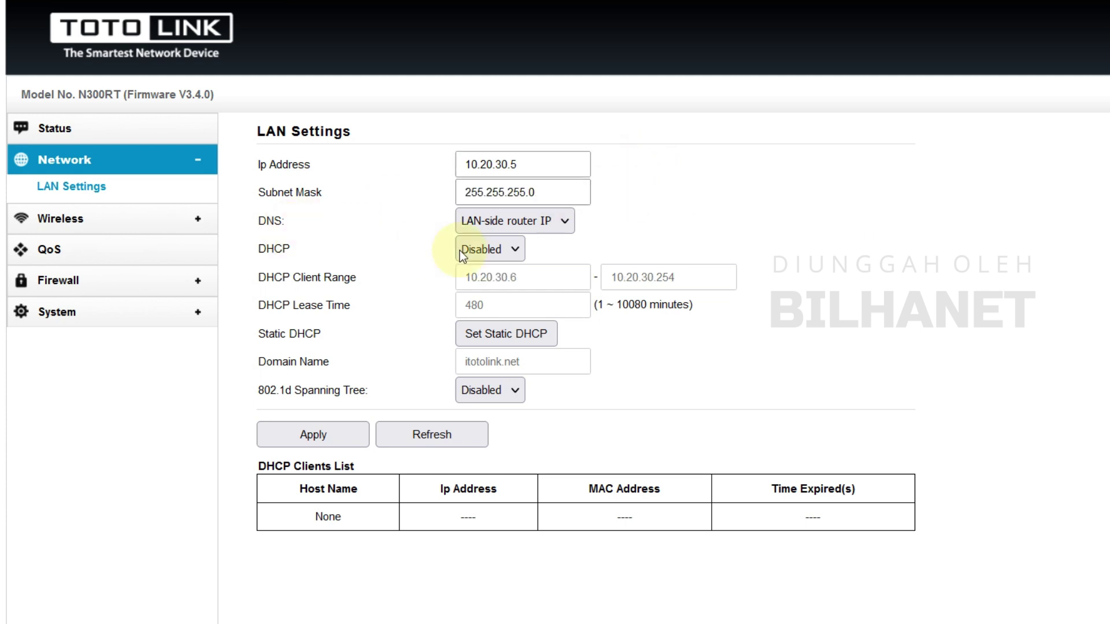
Set DNS to Actual WAN DNS, keep DHCP Disabled, and apply the LAN settings
{"action": "left_click", "coordinate": [533, 223]}
{"action": "left_click", "coordinate": [523, 265]}
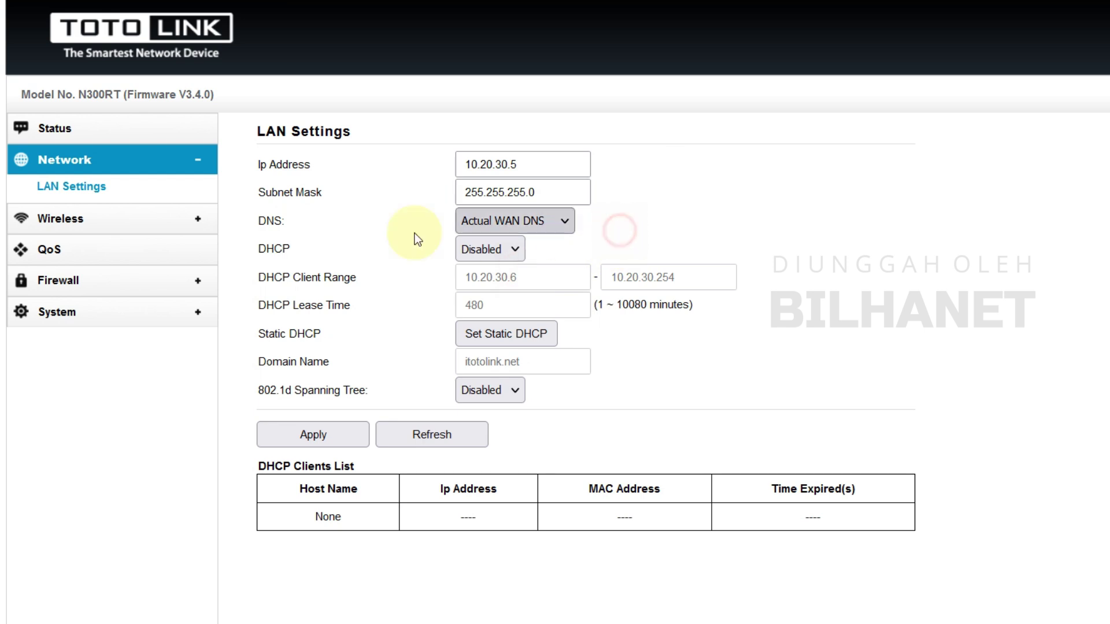
{"action": "left_click", "coordinate": [498, 249]}
{"action": "left_click", "coordinate": [499, 279]}
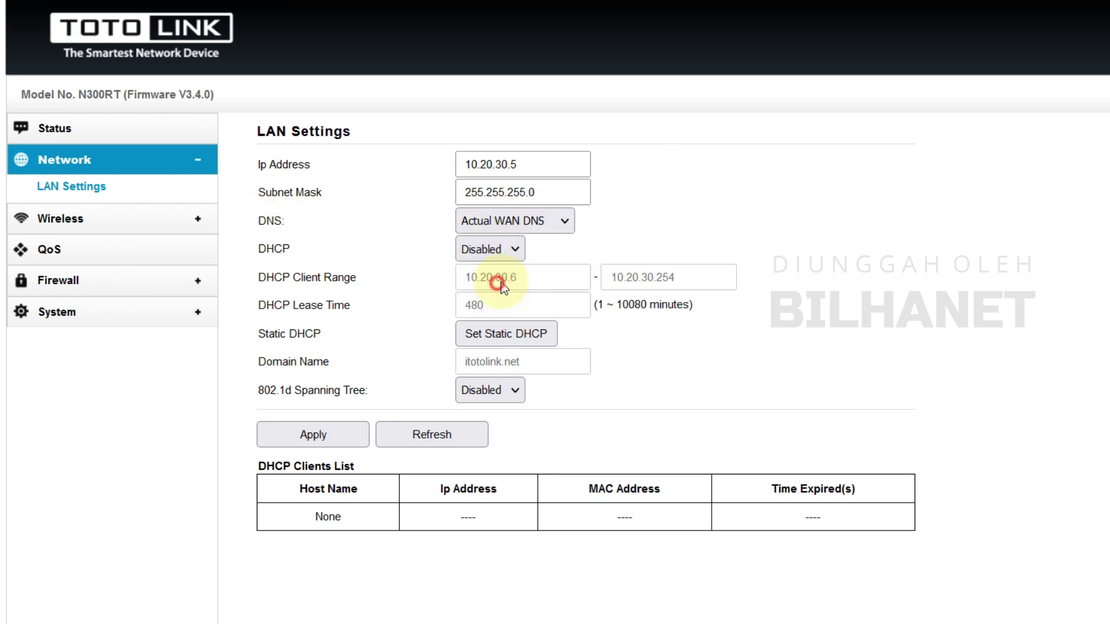
{"action": "left_click_drag", "start_coordinate": [255, 248], "coordinate": [449, 254]}
{"action": "left_click_drag", "start_coordinate": [250, 222], "coordinate": [526, 251]}
{"action": "left_click", "coordinate": [540, 253]}
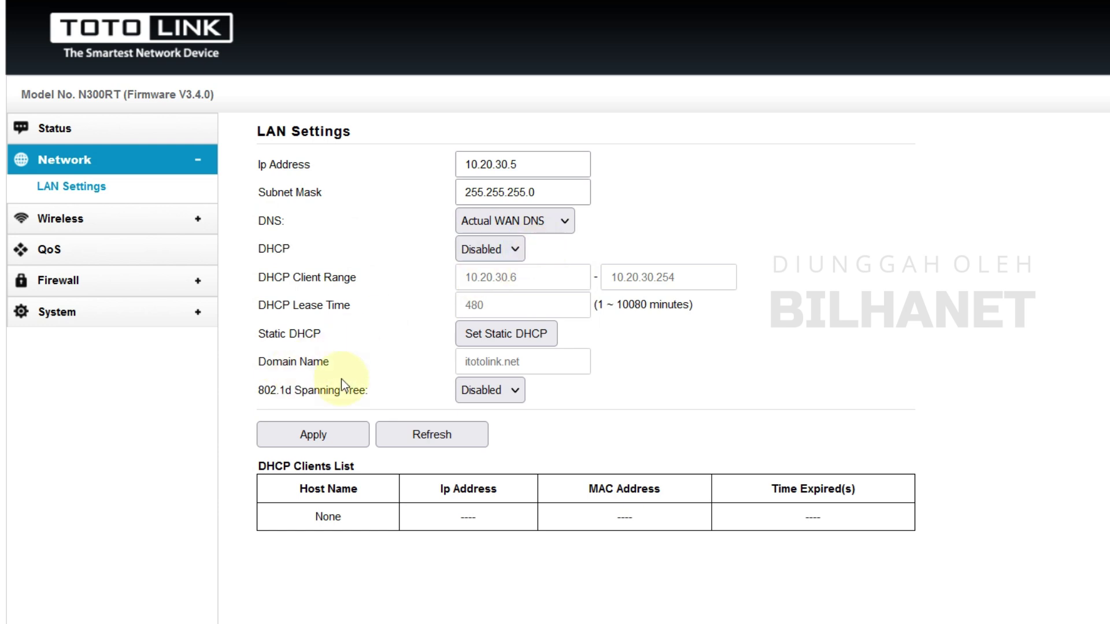
{"action": "left_click", "coordinate": [322, 435]}
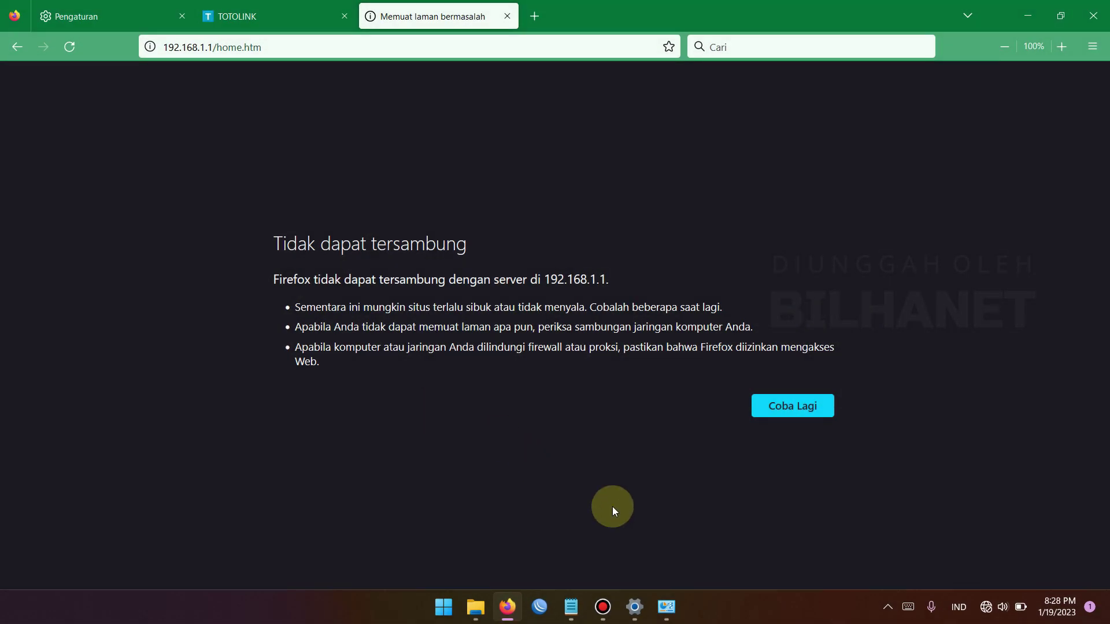
Switch the Ethernet adapter's IPv4 settings to a fixed address and load 10.20.30.5 in Firefox
{"action": "left_click", "coordinate": [668, 619]}
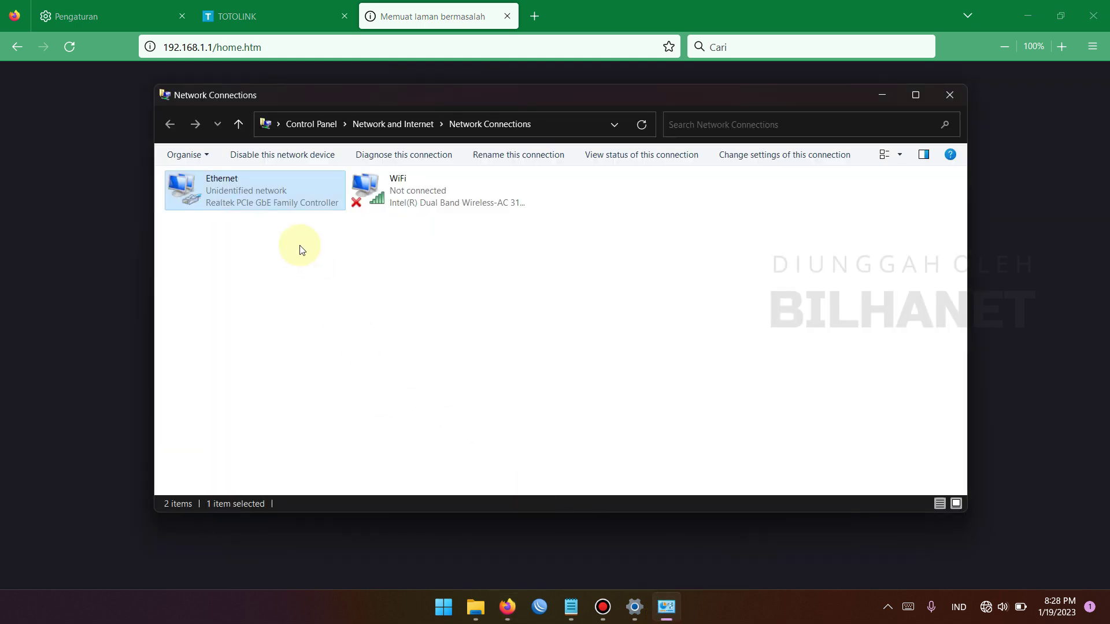
{"action": "right_click", "coordinate": [276, 197]}
{"action": "left_click", "coordinate": [322, 336]}
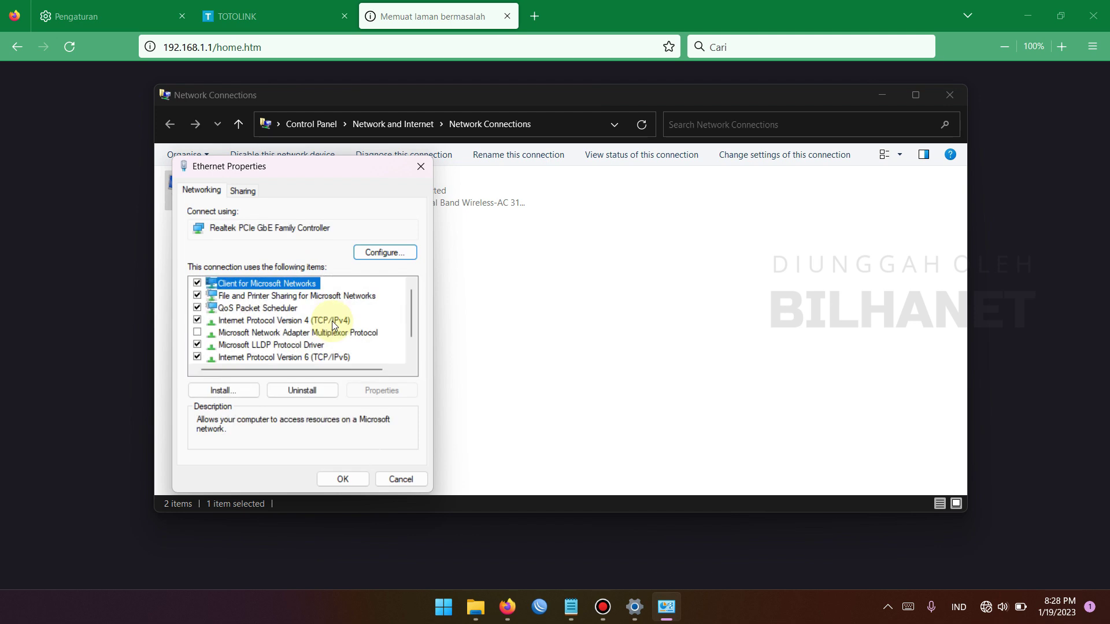
{"action": "double_click", "coordinate": [309, 317]}
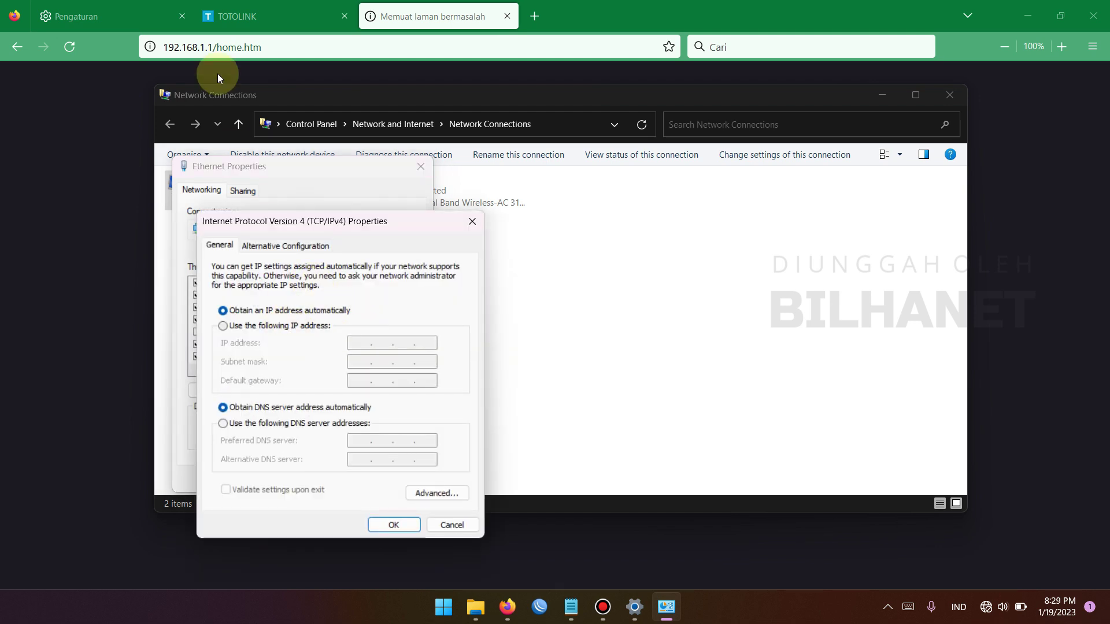
{"action": "left_click", "coordinate": [271, 326]}
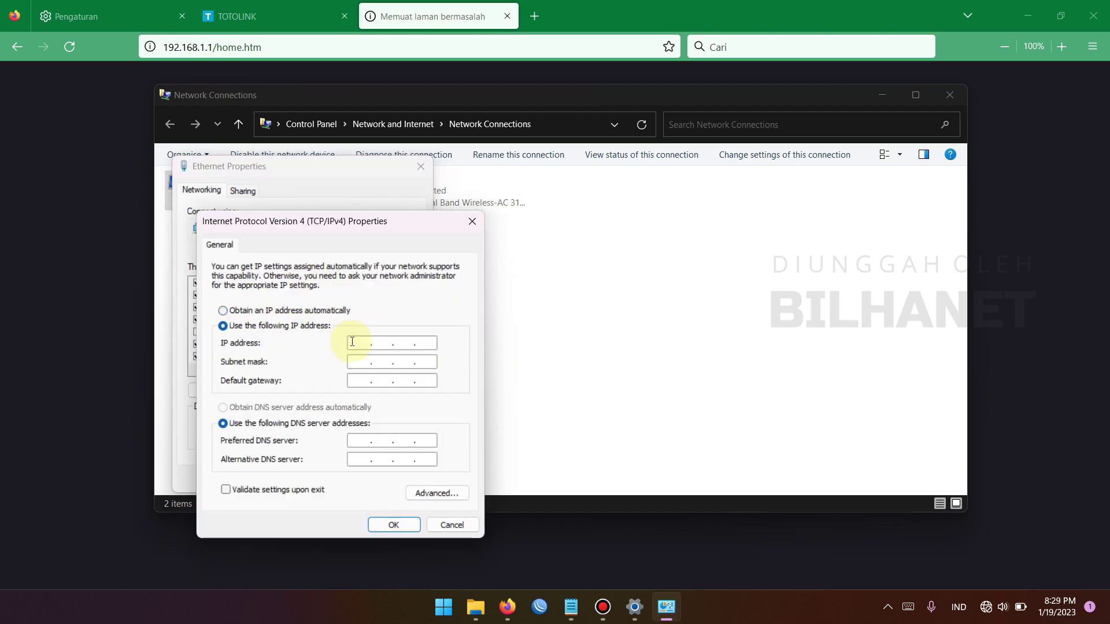
{"action": "left_click", "coordinate": [397, 47]}
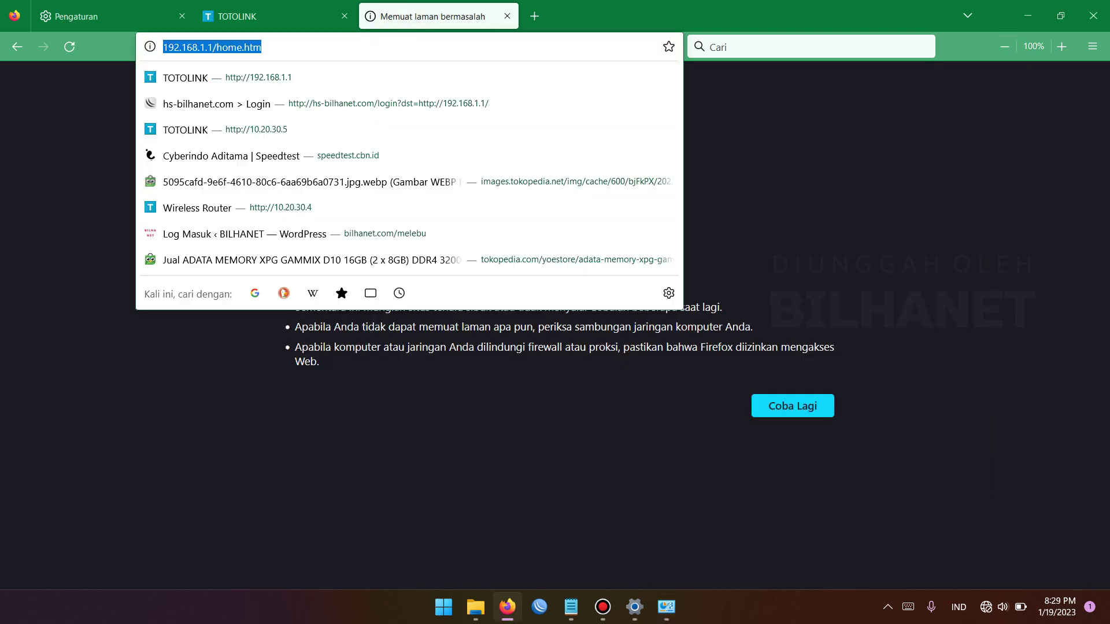
{"action": "type", "text": "10.20.3"}
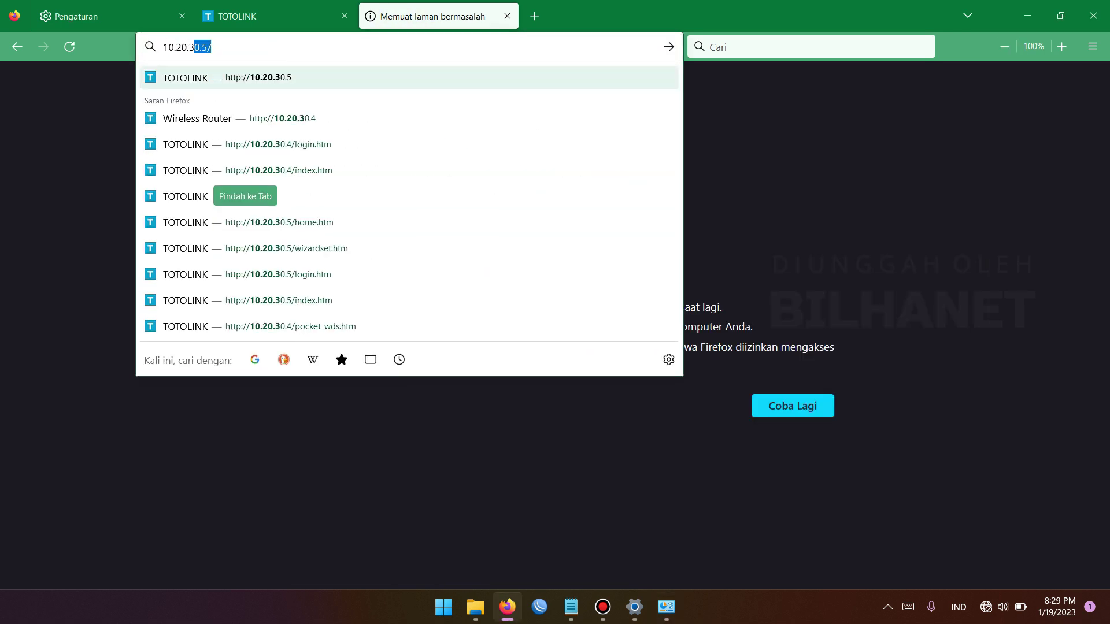
{"action": "type", "text": "0.5"}
{"action": "key", "text": "Return"}
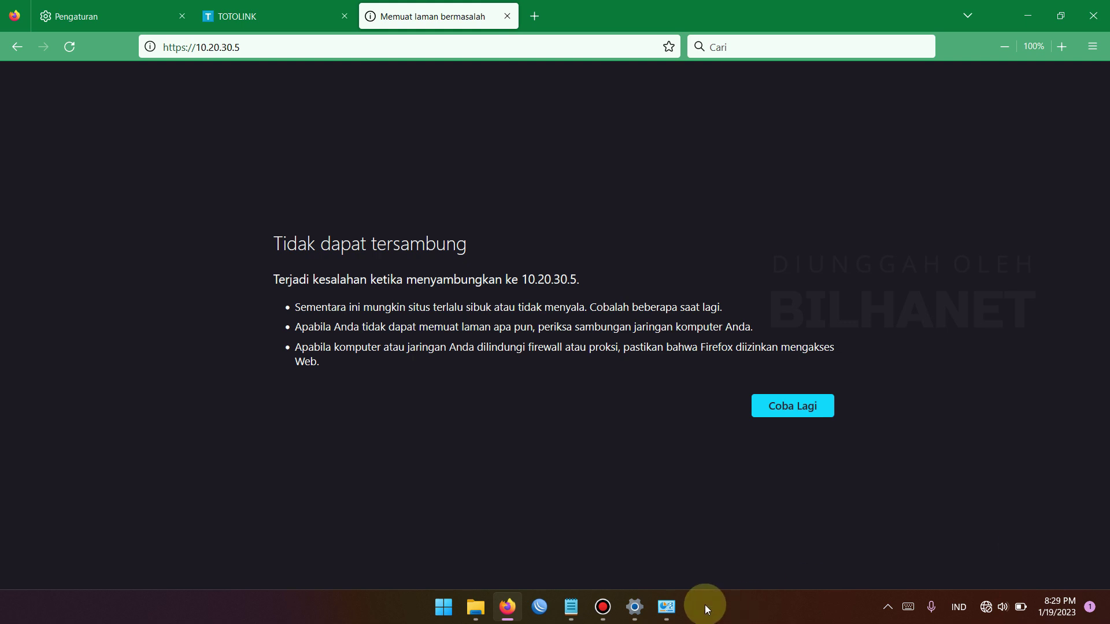
Enter IP 10.20.30.11 with subnet mask 255.0.0.0 and confirm both properties dialogs
{"action": "left_click", "coordinate": [665, 606]}
{"action": "type", "text": "10.20.30.11"}
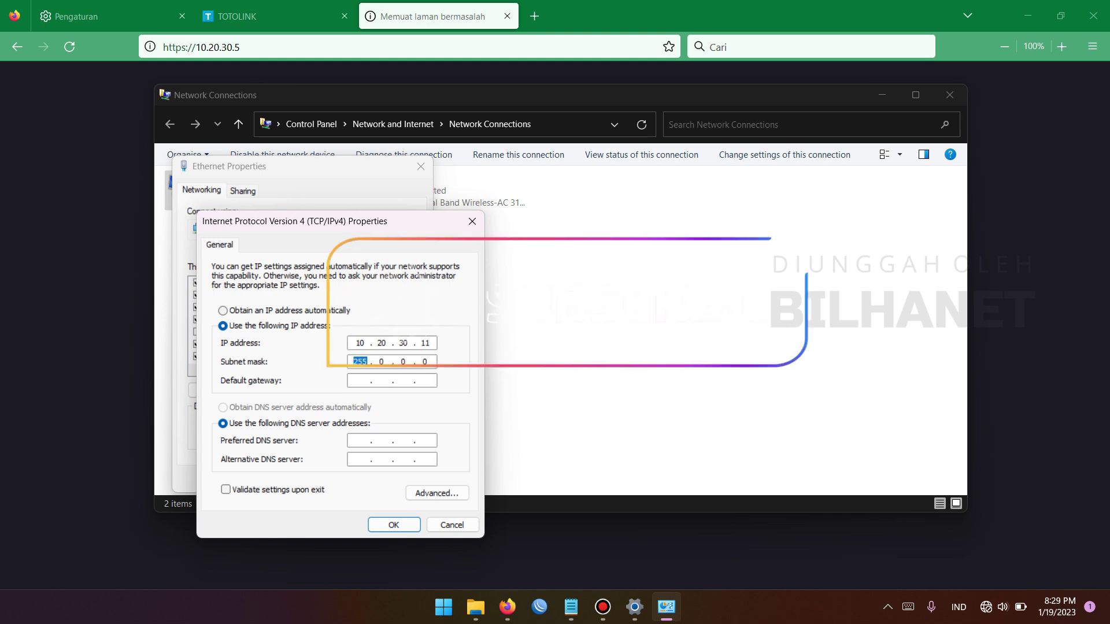
{"action": "left_click", "coordinate": [408, 526]}
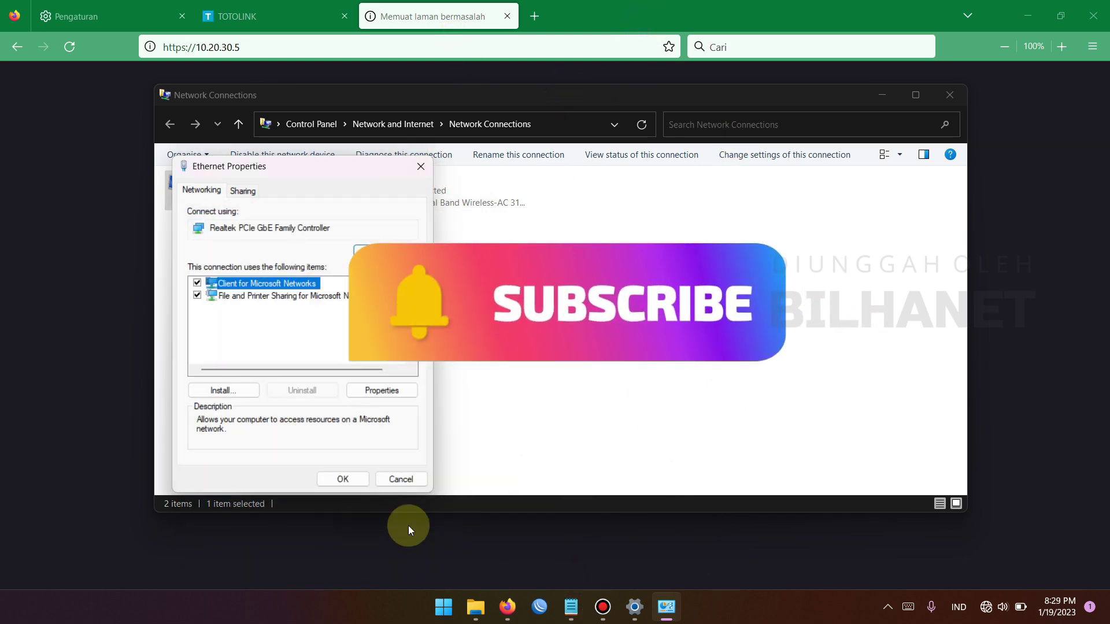
{"action": "left_click", "coordinate": [359, 477]}
{"action": "left_click", "coordinate": [442, 18]}
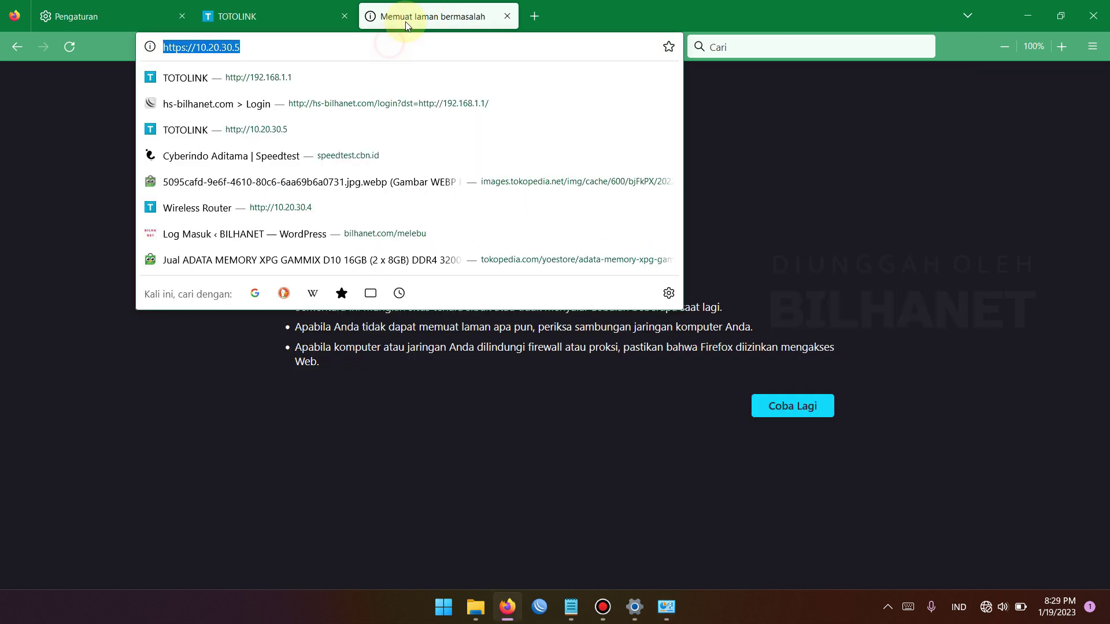
{"action": "left_click", "coordinate": [185, 51]}
{"action": "key", "text": "BackSpace"}
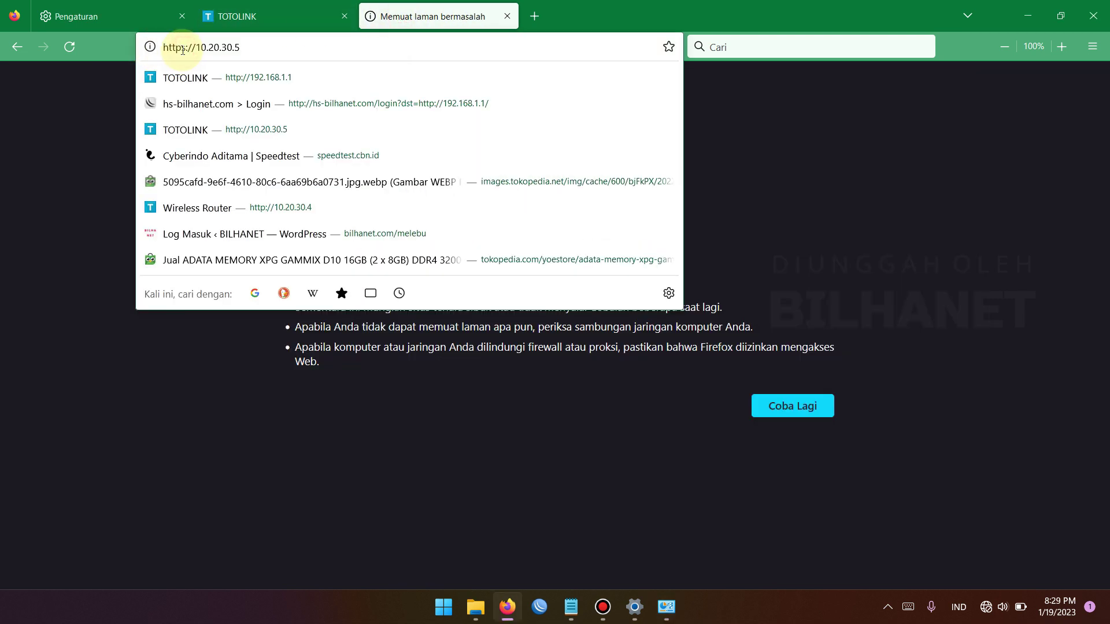
{"action": "key", "text": "Return"}
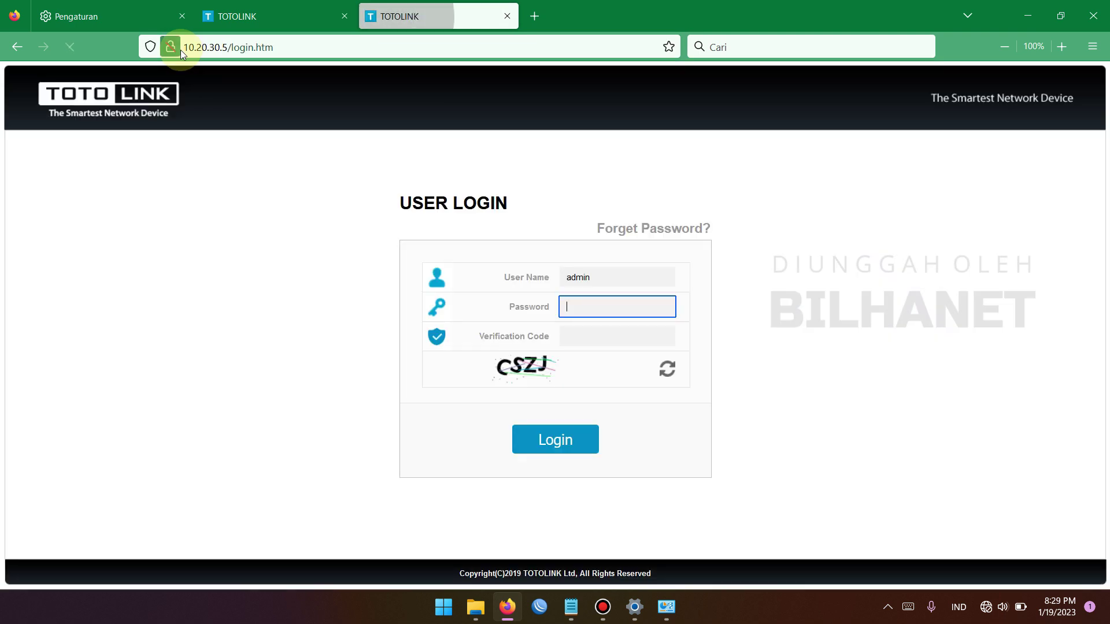
Log in with the admin password and verification code, decline saving it, and open Advanced Setup
{"action": "type", "text": "adm"}
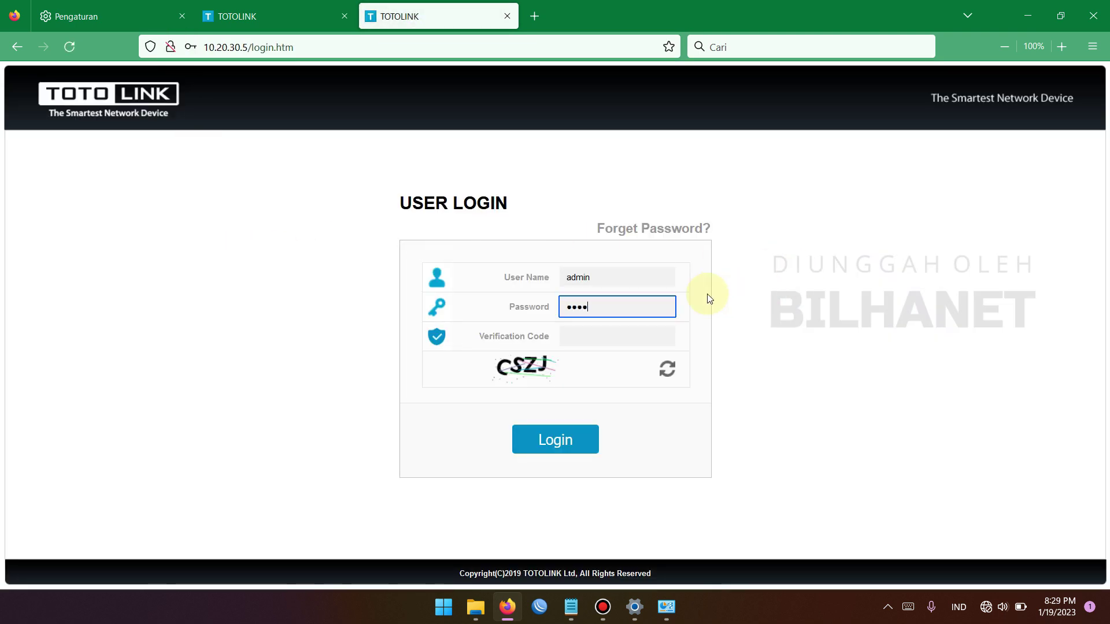
{"action": "key", "text": "Tab"}
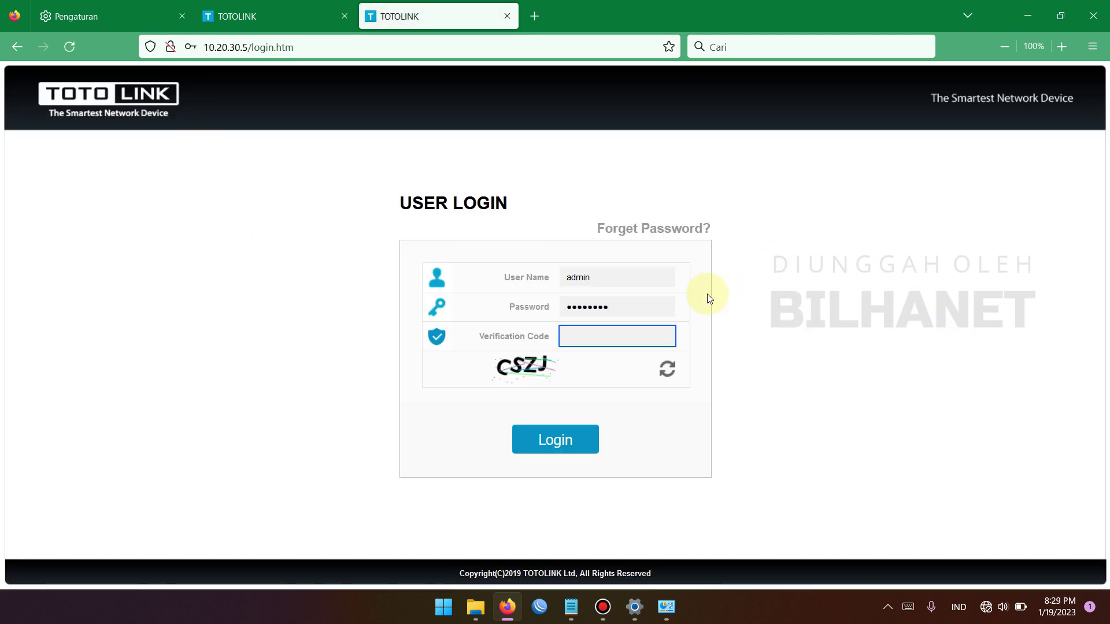
{"action": "type", "text": "cszj"}
{"action": "key", "text": "Return"}
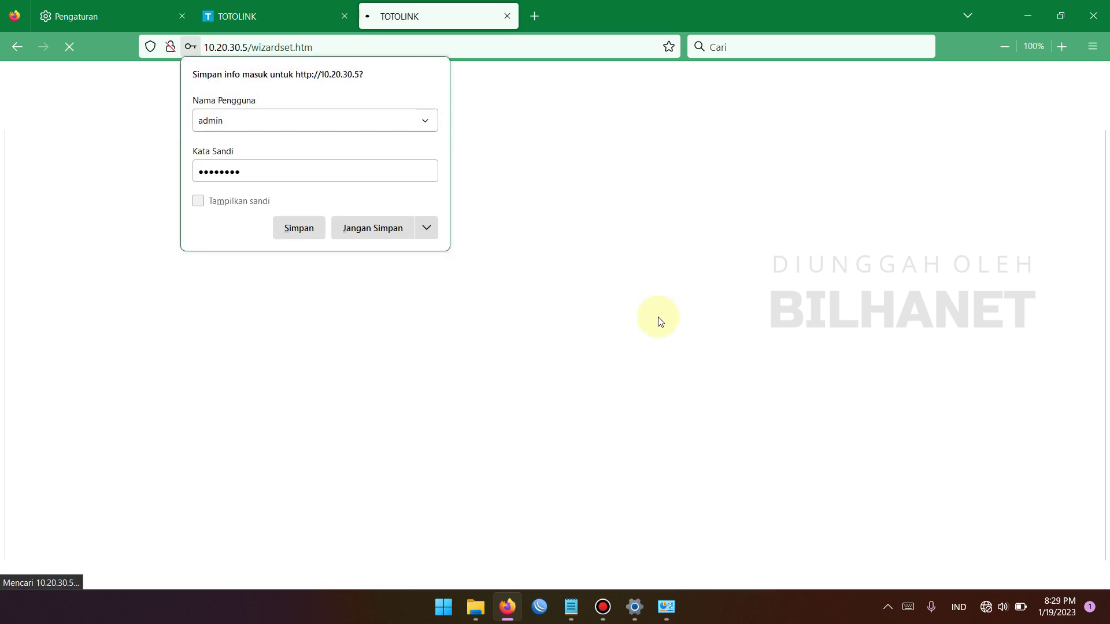
{"action": "left_click", "coordinate": [382, 229]}
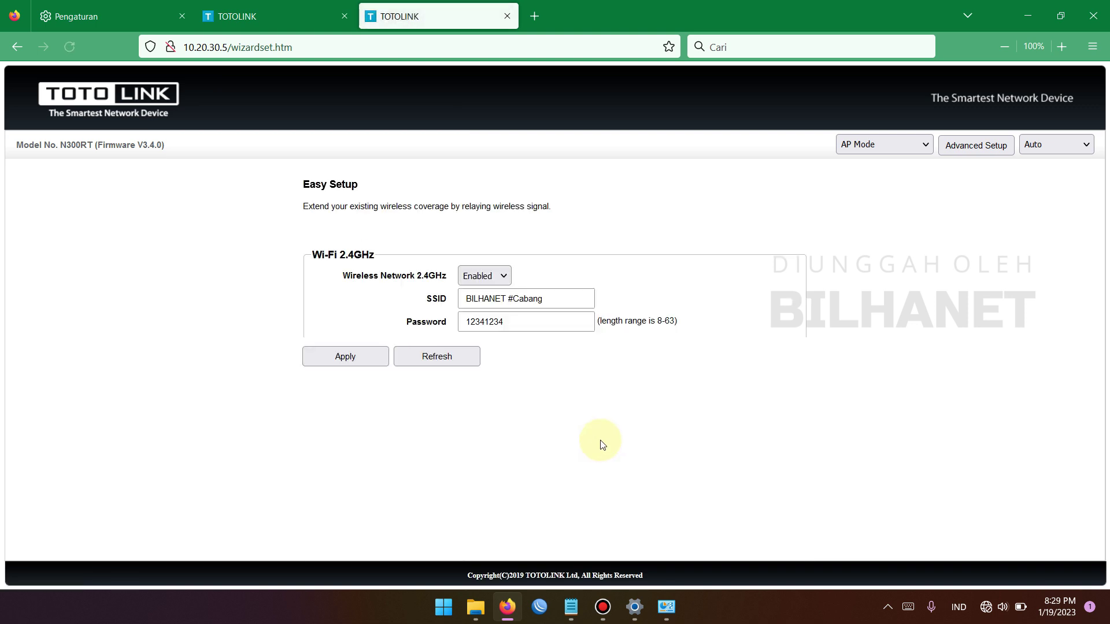
{"action": "left_click", "coordinate": [985, 148]}
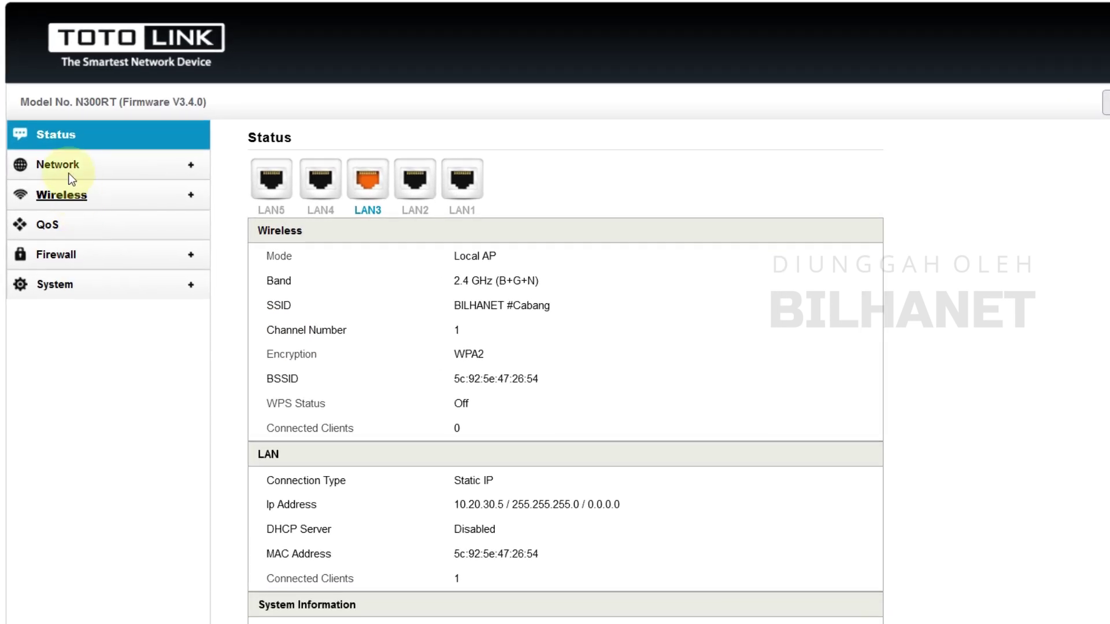
Check the router's LAN IP address on the Network LAN settings page
{"action": "left_click", "coordinate": [57, 193]}
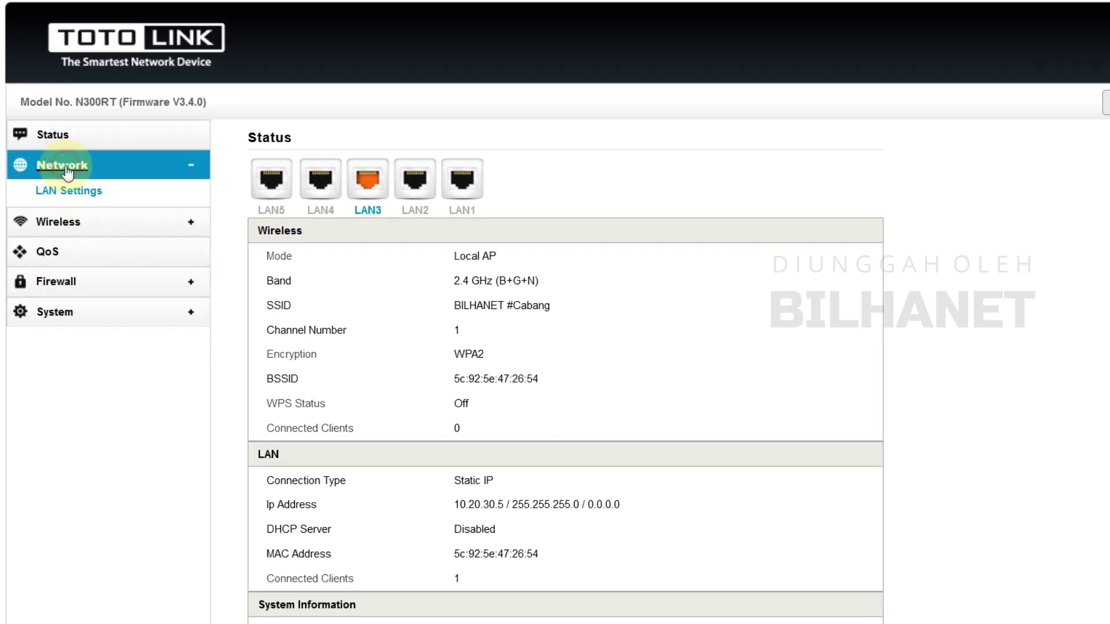
{"action": "left_click", "coordinate": [90, 195]}
{"action": "left_click", "coordinate": [503, 169]}
Set the BILHANET #Cabang wireless Encryption to Disable and apply it
{"action": "left_click", "coordinate": [60, 221]}
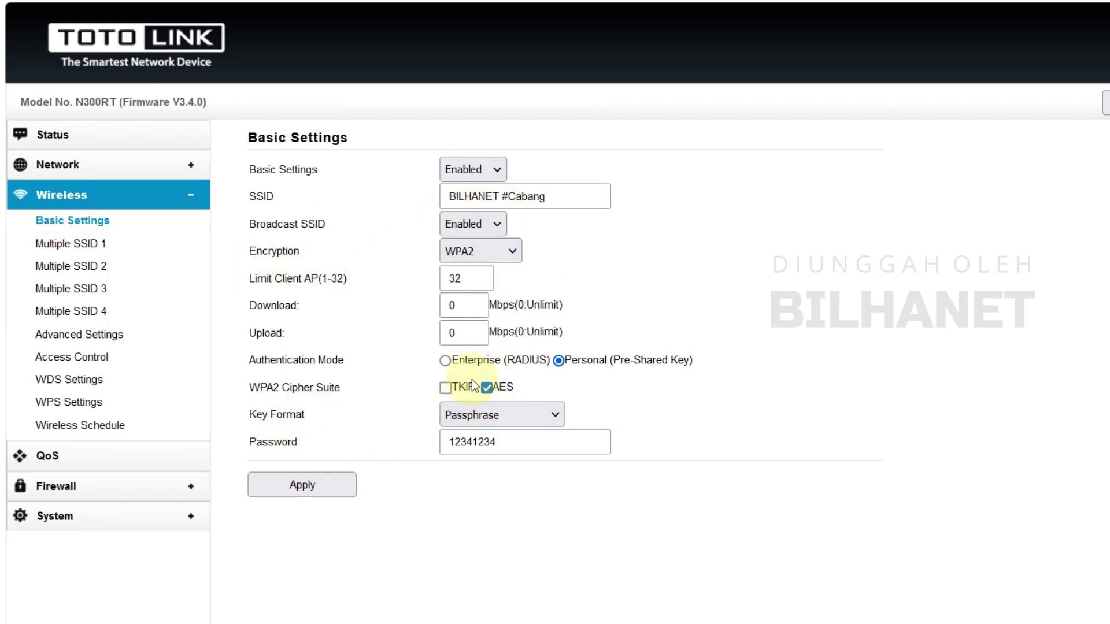
{"action": "left_click", "coordinate": [507, 444]}
{"action": "double_click", "coordinate": [480, 439]}
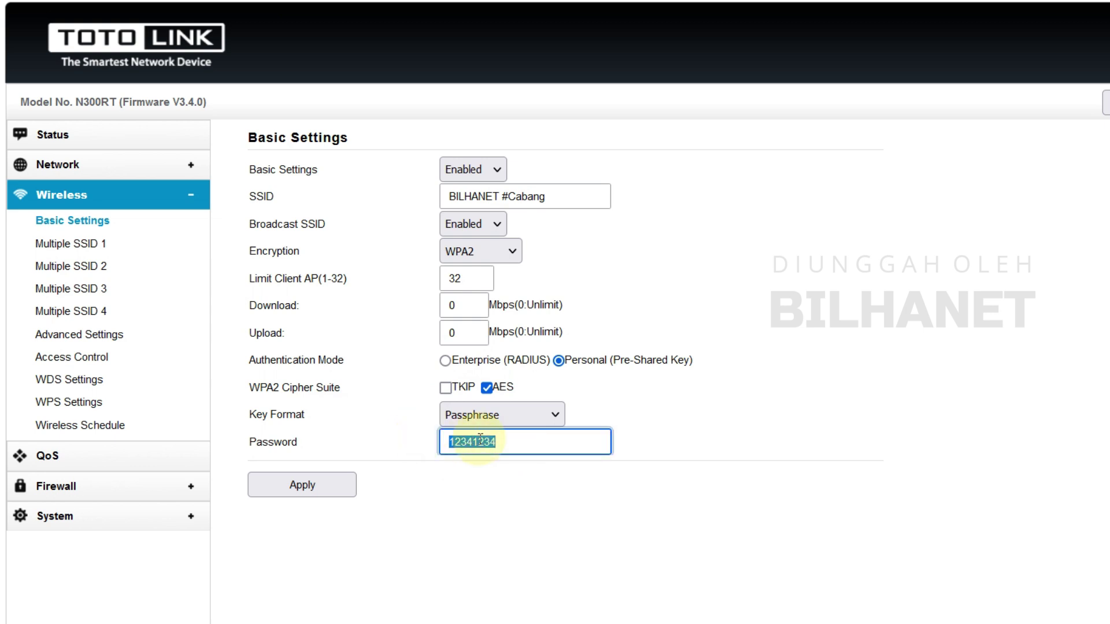
{"action": "double_click", "coordinate": [298, 252]}
{"action": "left_click", "coordinate": [465, 254]}
{"action": "left_click", "coordinate": [466, 279]}
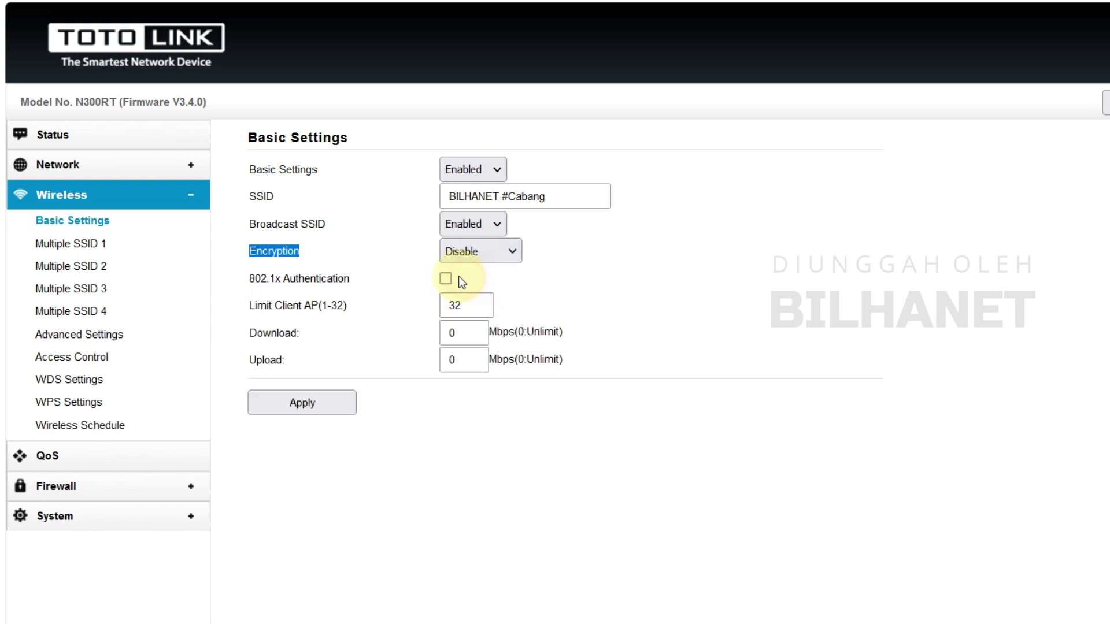
{"action": "left_click", "coordinate": [305, 402]}
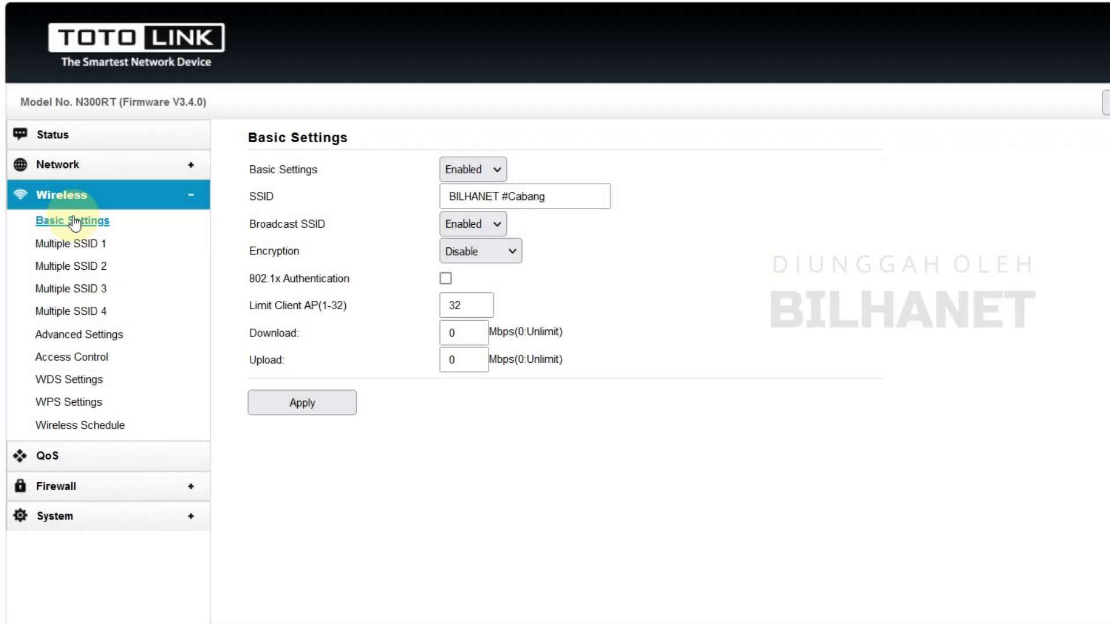
{"action": "left_click", "coordinate": [79, 344]}
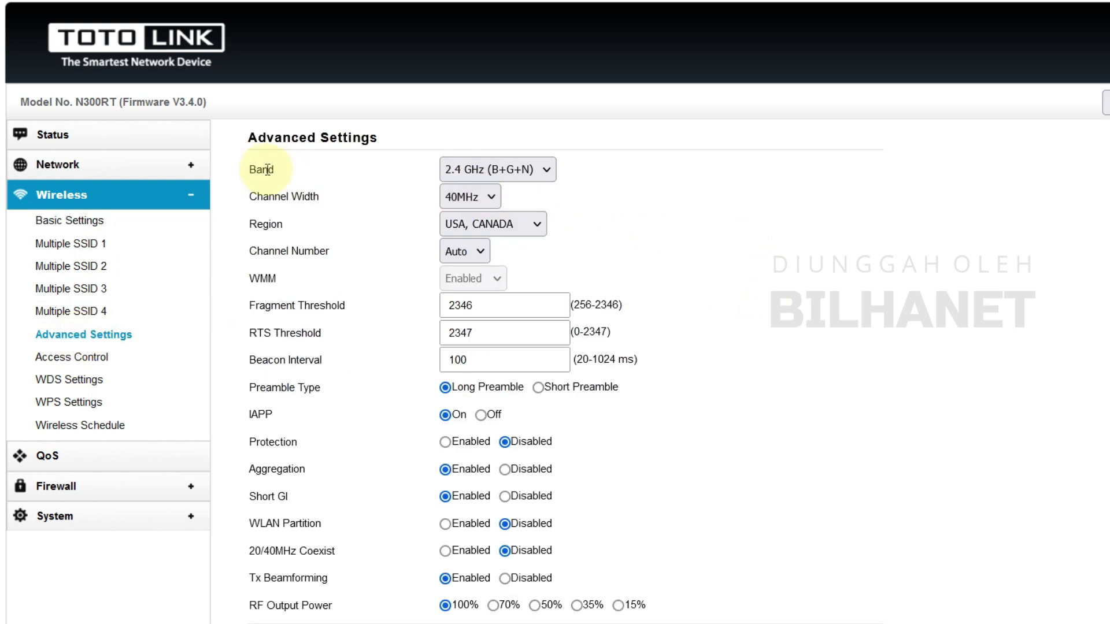
Keep band 2.4 GHz (B+G+N), set channel width 20MHz and channel 6, then apply and restart
{"action": "left_click", "coordinate": [526, 170]}
{"action": "left_click", "coordinate": [505, 300]}
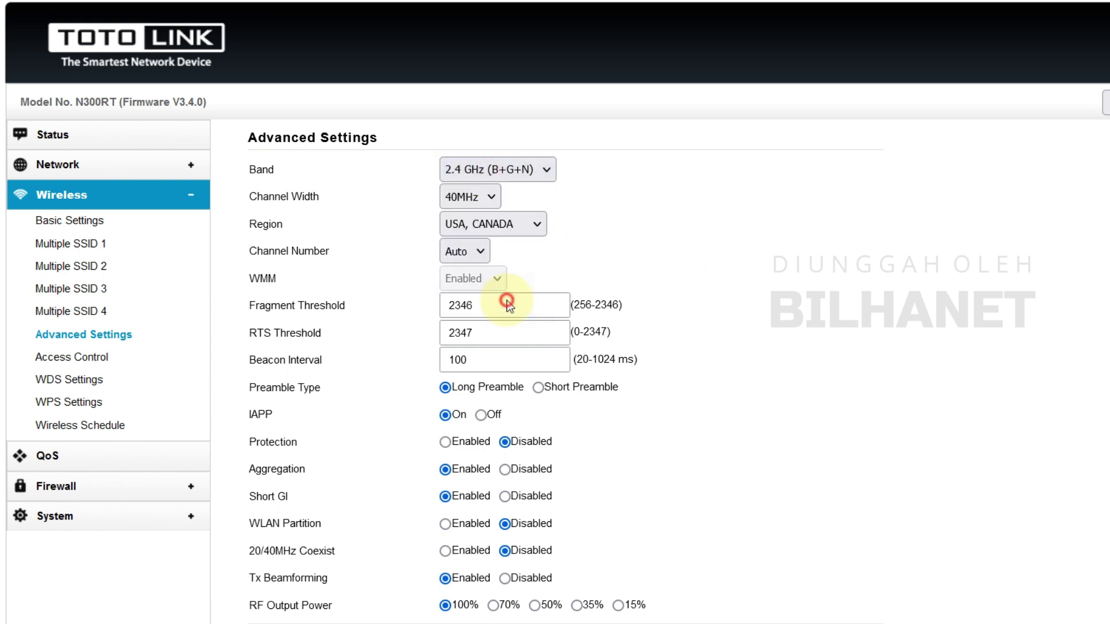
{"action": "left_click", "coordinate": [466, 197]}
{"action": "left_click", "coordinate": [479, 225]}
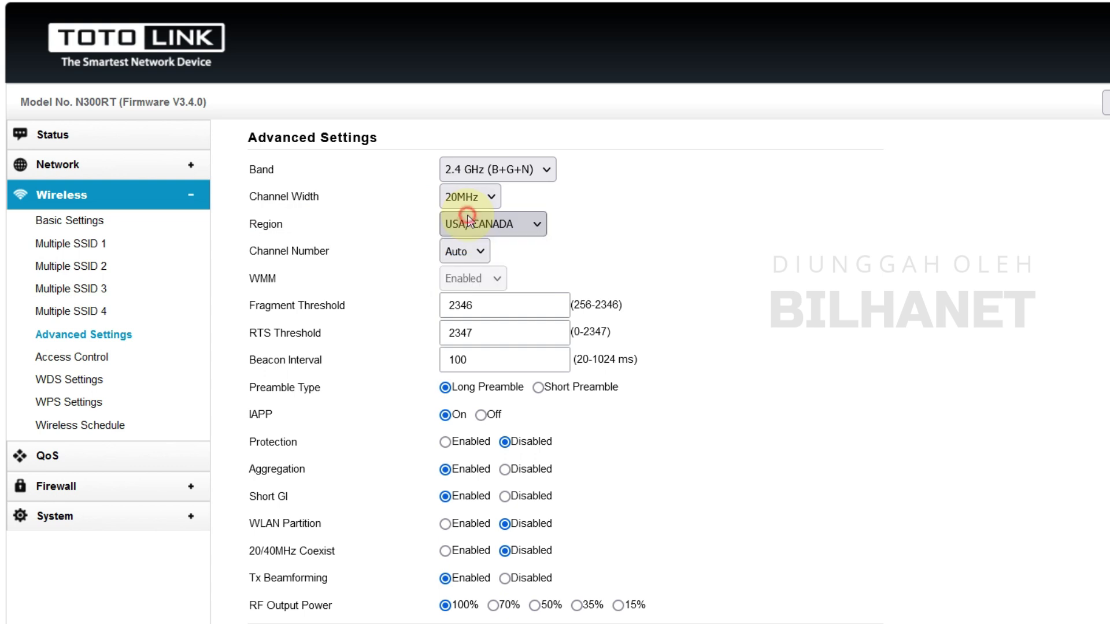
{"action": "left_click", "coordinate": [479, 254]}
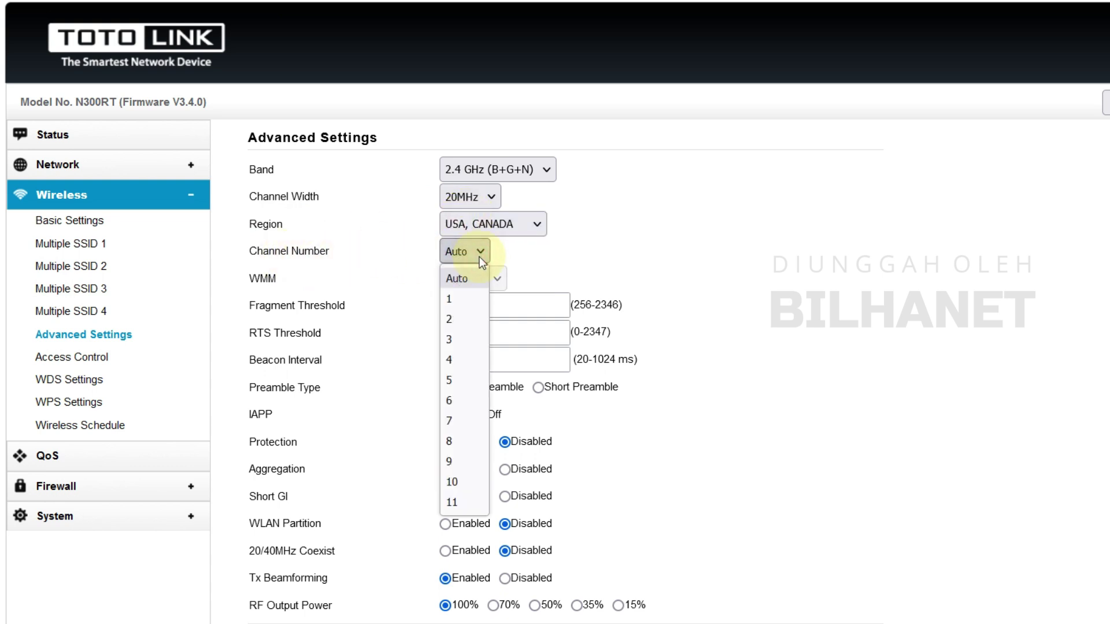
{"action": "left_click", "coordinate": [461, 405]}
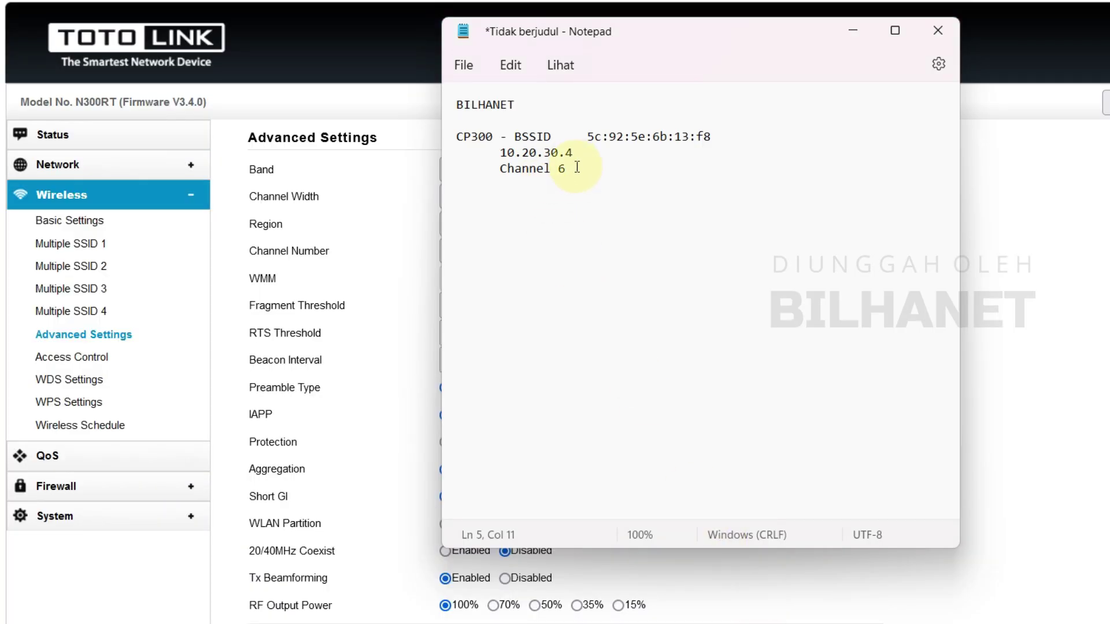
{"action": "left_click_drag", "start_coordinate": [577, 164], "coordinate": [491, 172]}
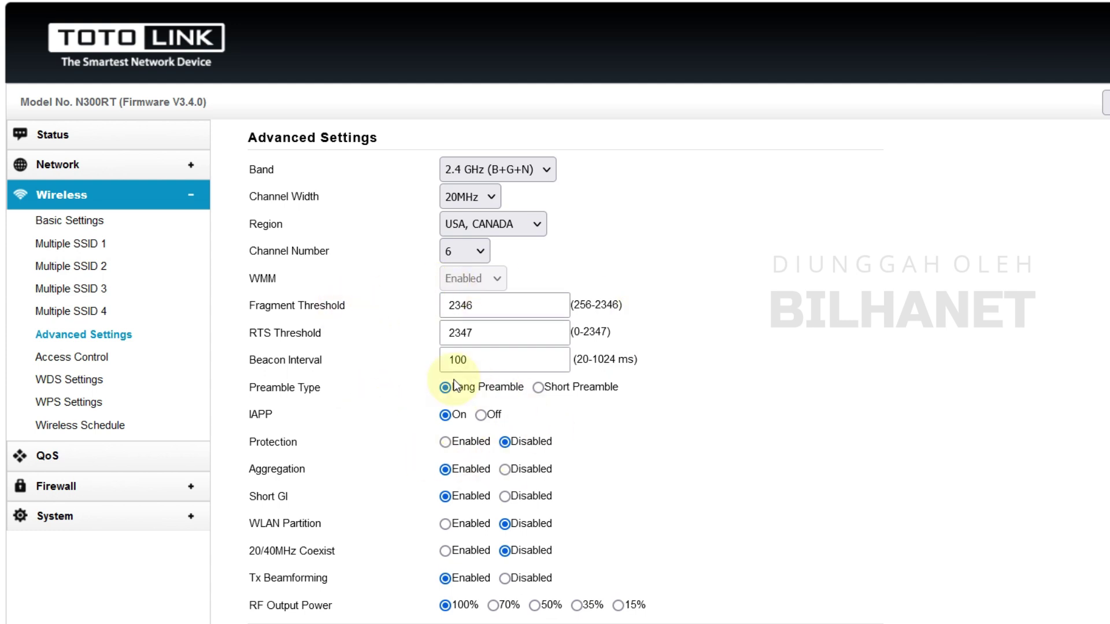
{"action": "scroll", "coordinate": [442, 470], "scroll_direction": "down", "scroll_amount": 1}
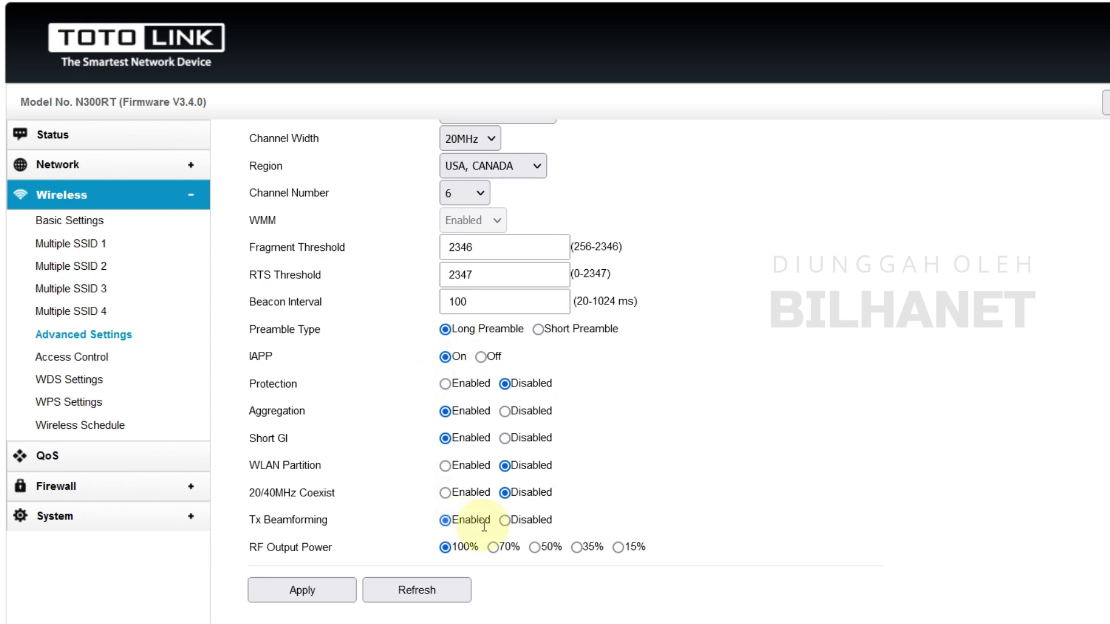
{"action": "scroll", "coordinate": [454, 431], "scroll_direction": "up", "scroll_amount": 1}
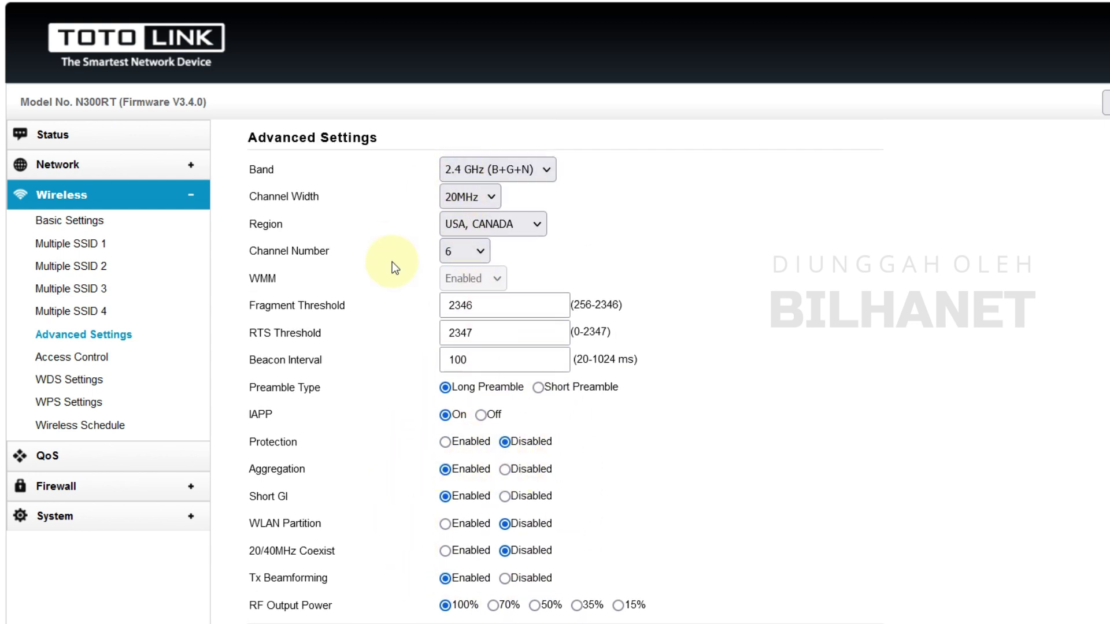
{"action": "scroll", "coordinate": [361, 540], "scroll_direction": "down", "scroll_amount": 1}
{"action": "left_click", "coordinate": [301, 592]}
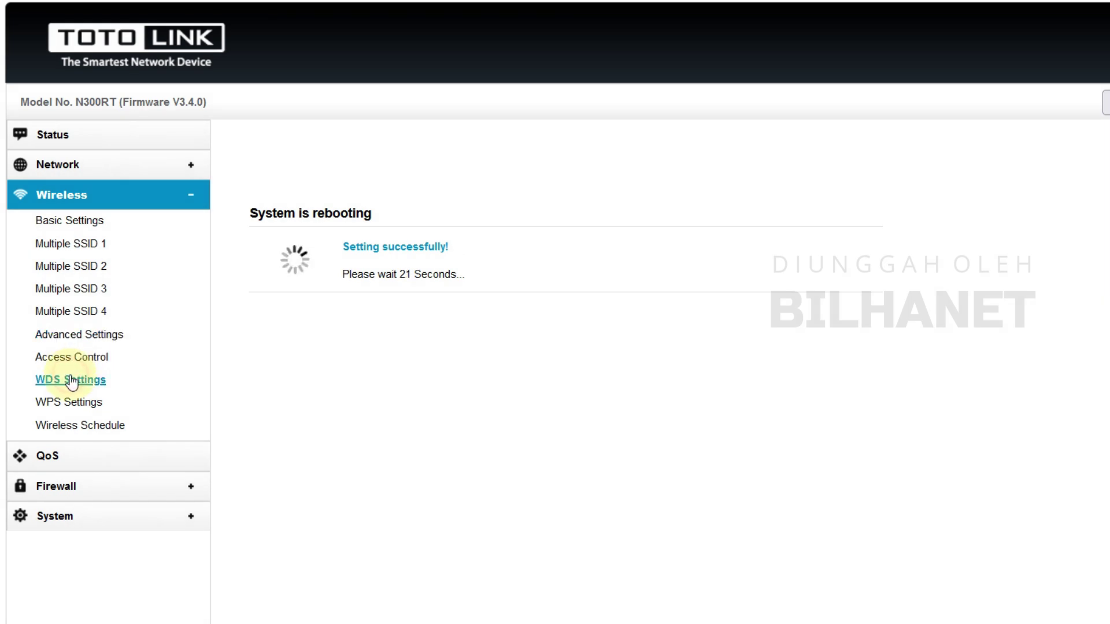
Enable WDS with WDS encryption mode None, ready to enter the peer MAC address
{"action": "left_click", "coordinate": [72, 380]}
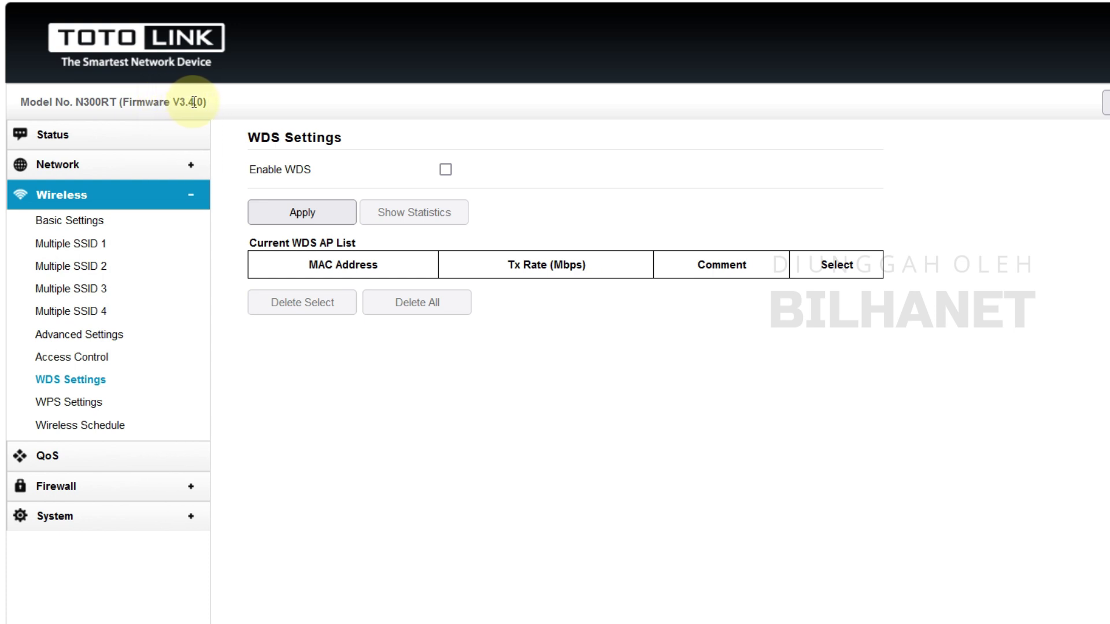
{"action": "left_click", "coordinate": [61, 381]}
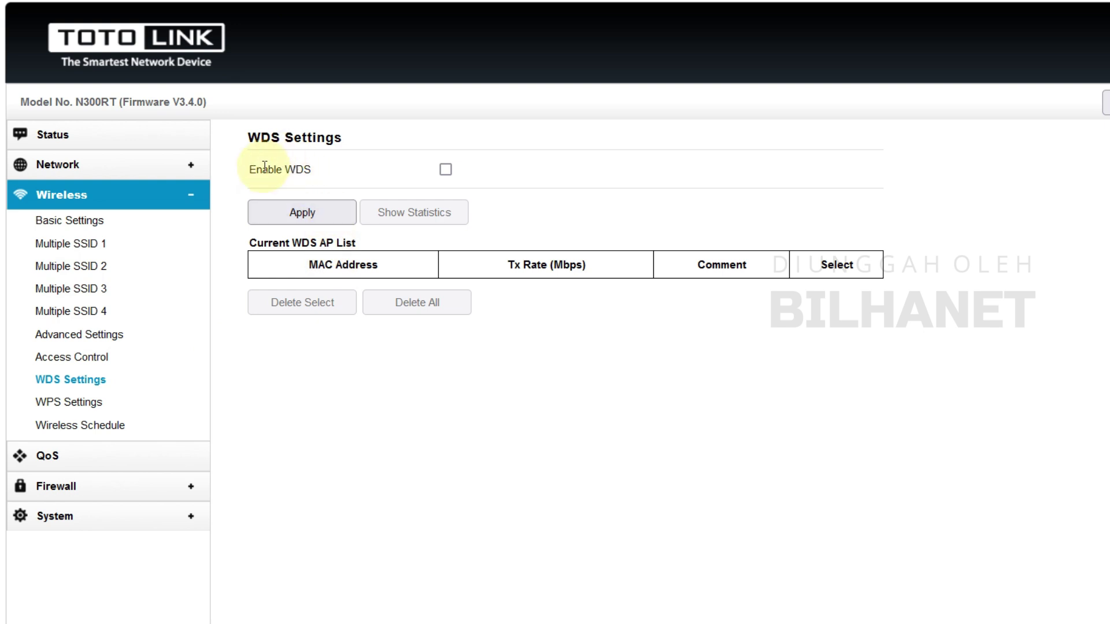
{"action": "left_click", "coordinate": [446, 170]}
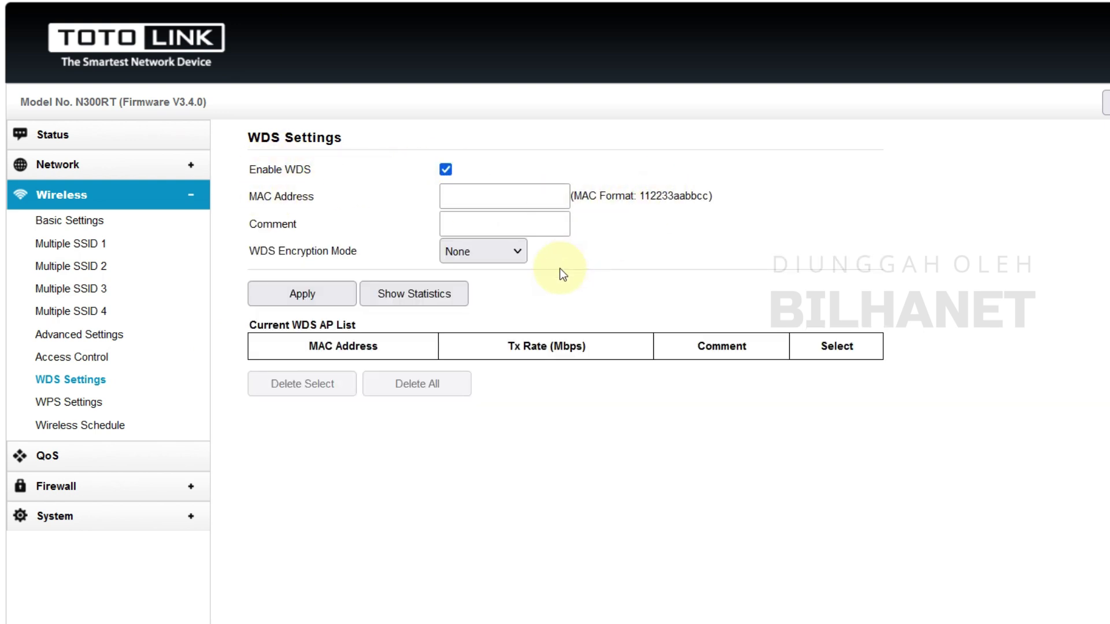
{"action": "left_click", "coordinate": [500, 252]}
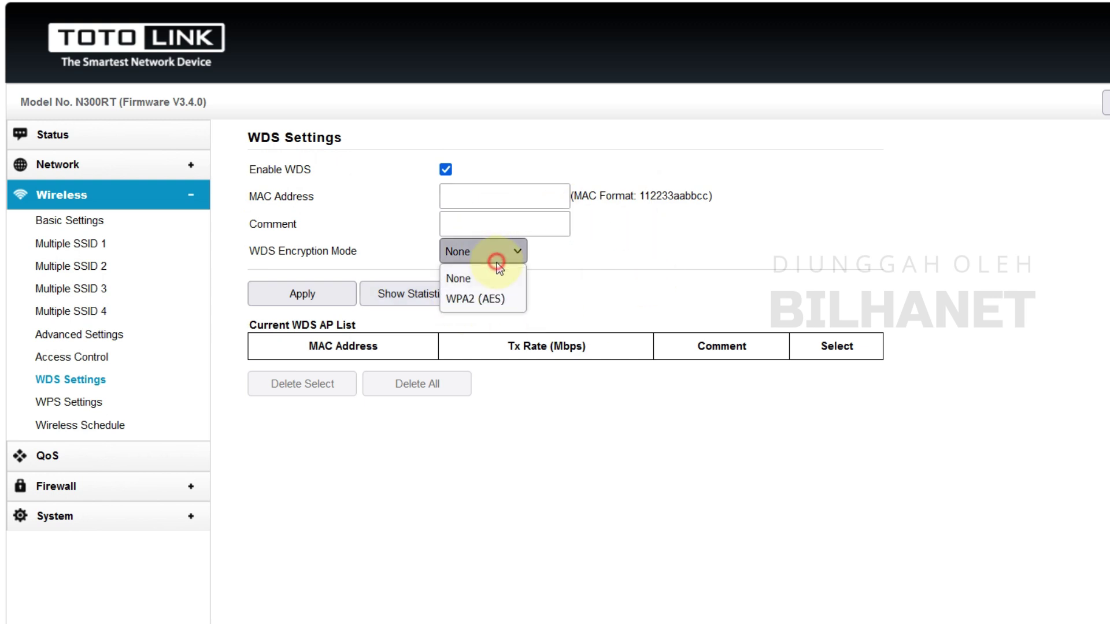
{"action": "left_click", "coordinate": [599, 259]}
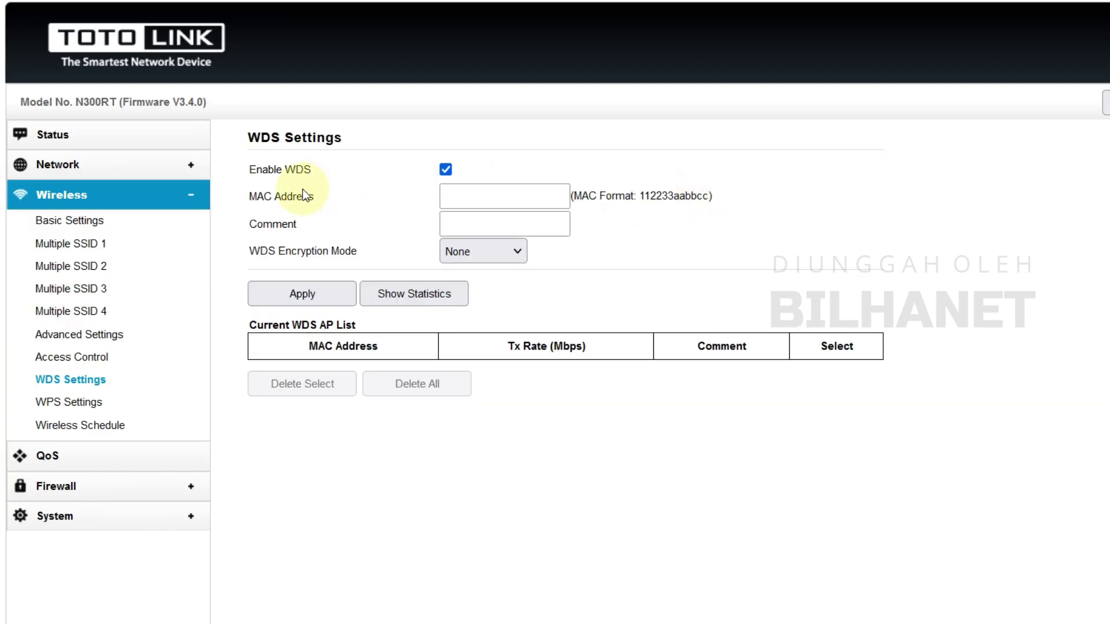
{"action": "left_click", "coordinate": [523, 200]}
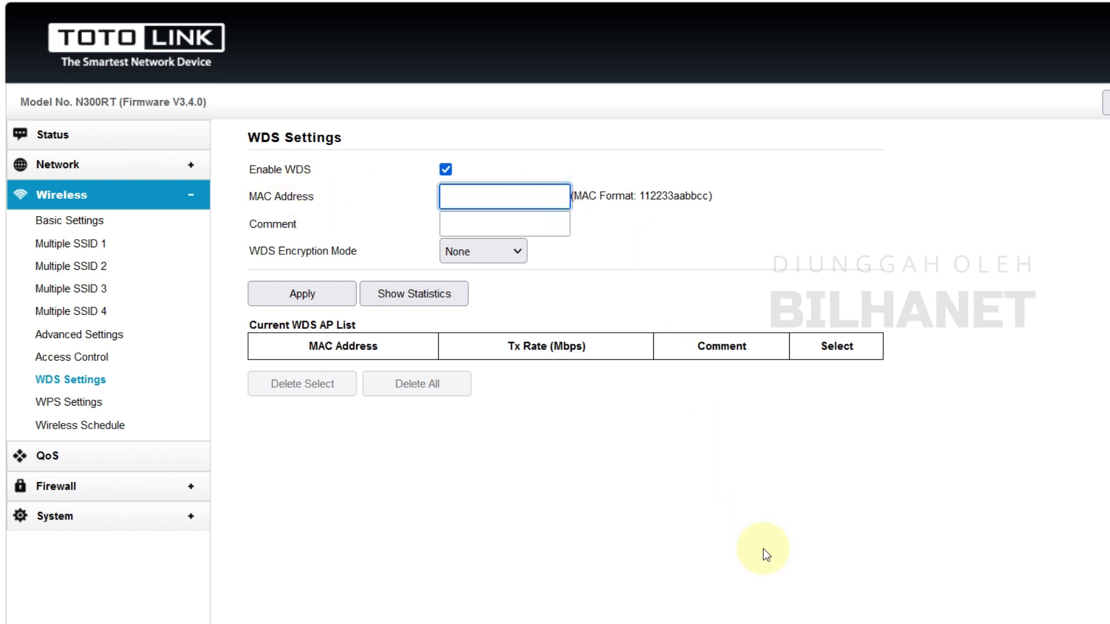
In Notepad, paste a copy of the CP300 BSSID on a new line and strip its colons
{"action": "left_click", "coordinate": [803, 590]}
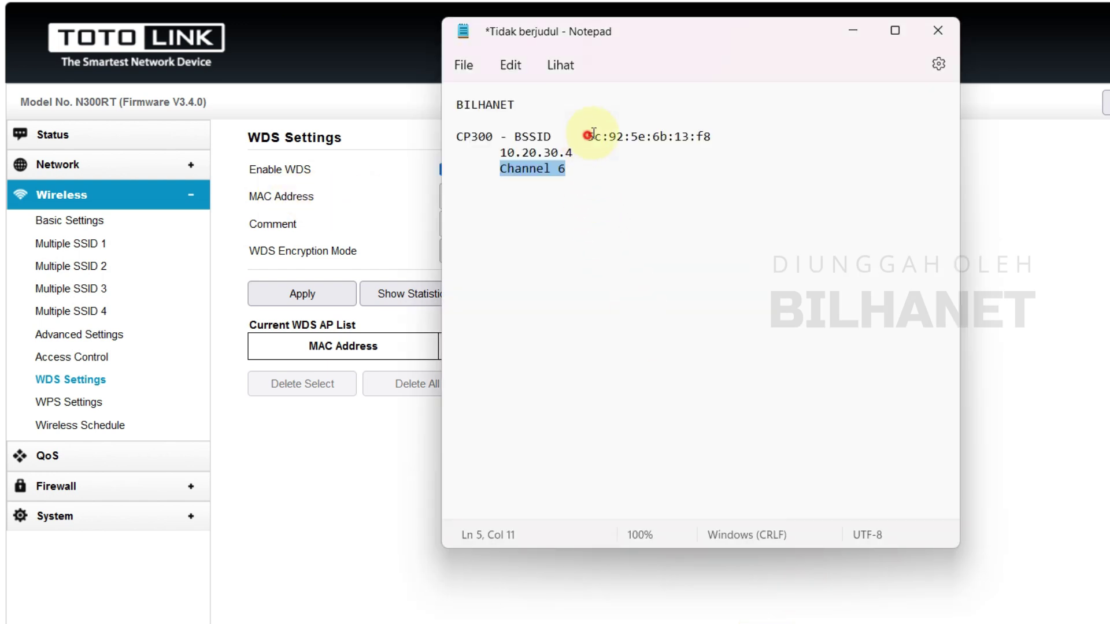
{"action": "left_click_drag", "start_coordinate": [588, 136], "coordinate": [732, 136]}
{"action": "key", "text": "ctrl+c"}
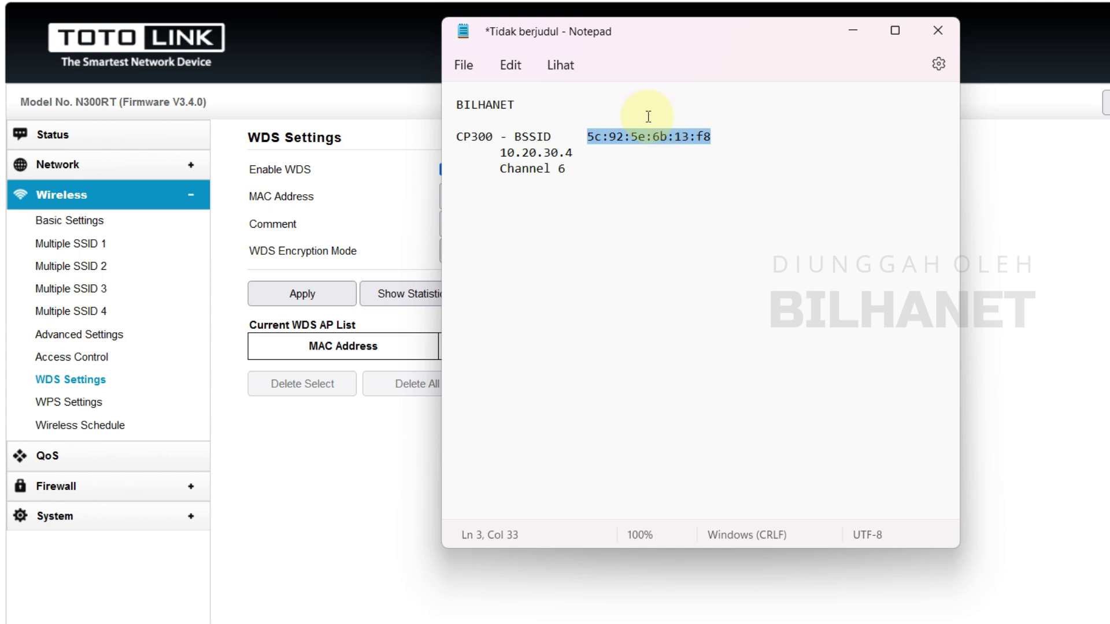
{"action": "left_click_drag", "start_coordinate": [659, 38], "coordinate": [942, 92]}
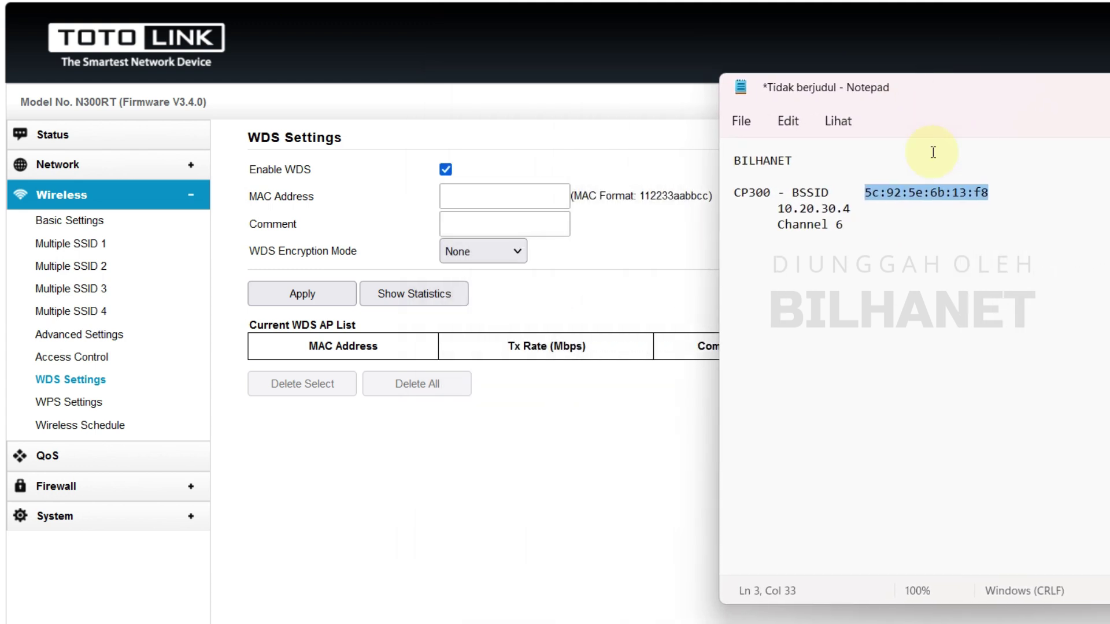
{"action": "left_click", "coordinate": [868, 223]}
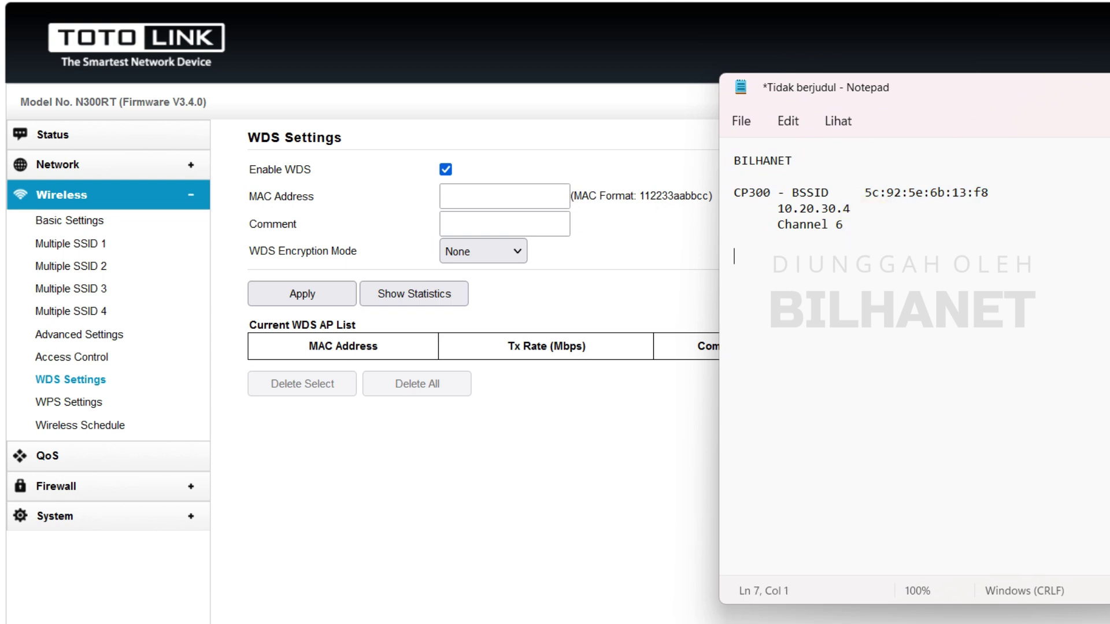
{"action": "key", "text": "ctrl+v"}
{"action": "left_click", "coordinate": [752, 257]}
{"action": "key", "text": "BackSpace"}
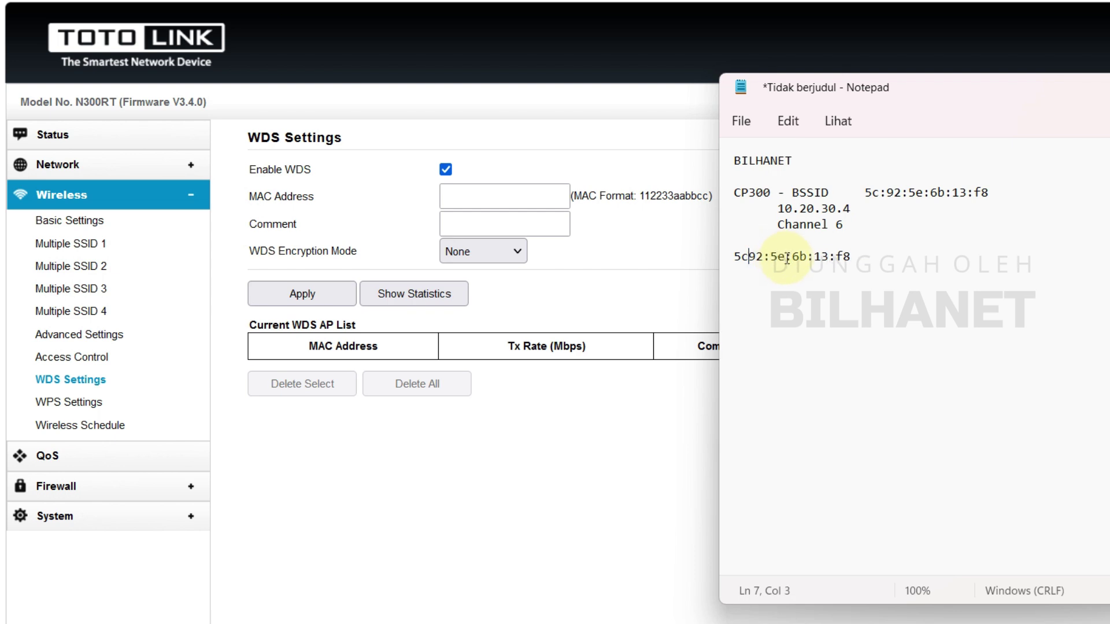
{"action": "left_click", "coordinate": [774, 256]}
{"action": "key", "text": "BackSpace"}
{"action": "left_click", "coordinate": [786, 256]}
{"action": "key", "text": "BackSpace"}
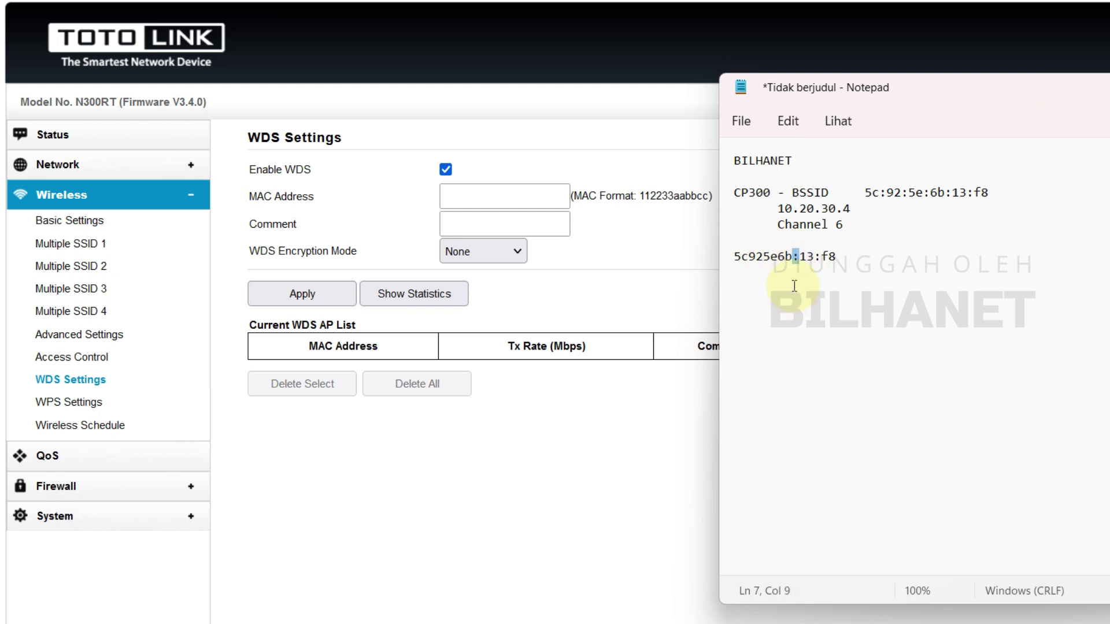
{"action": "key", "text": "BackSpace"}
{"action": "left_click_drag", "start_coordinate": [806, 257], "coordinate": [814, 256]}
{"action": "key", "text": "BackSpace"}
Paste 5c925e6b13f8 into the WDS MAC Address field and enter comment CP300
{"action": "double_click", "coordinate": [734, 254]}
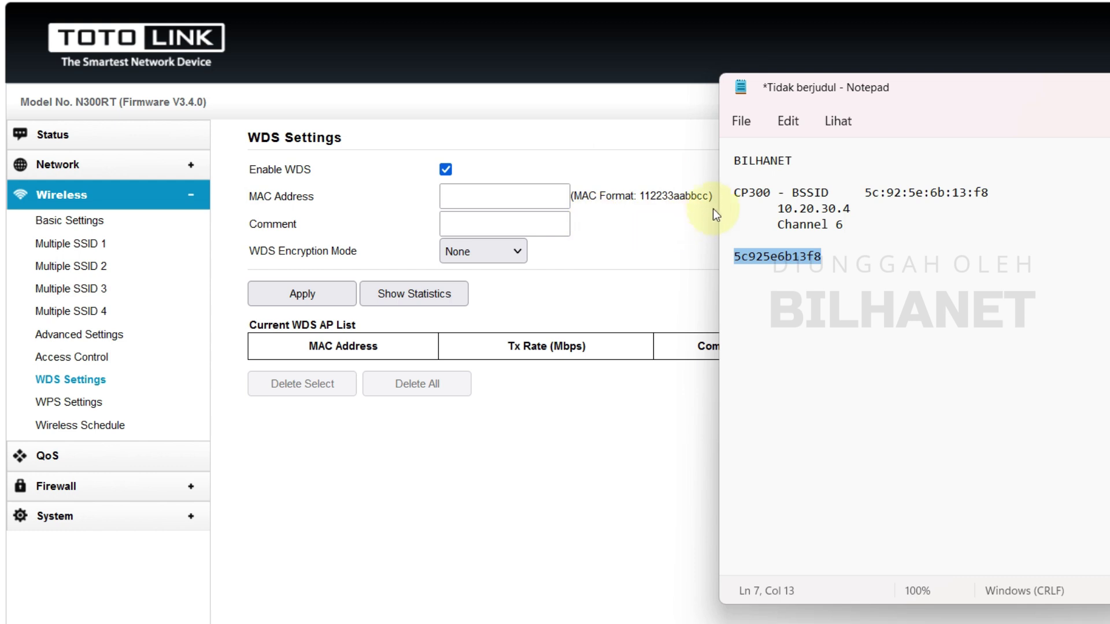
{"action": "right_click", "coordinate": [782, 255]}
{"action": "left_click", "coordinate": [833, 346]}
{"action": "left_click", "coordinate": [512, 207]}
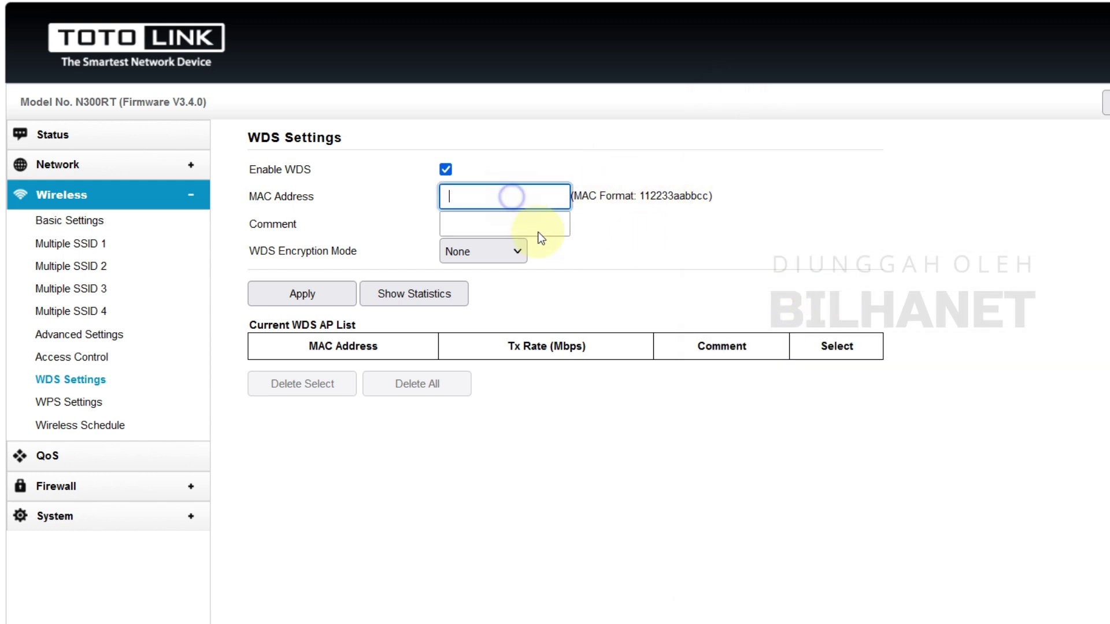
{"action": "right_click", "coordinate": [514, 205]}
{"action": "left_click", "coordinate": [578, 325]}
{"action": "left_click", "coordinate": [661, 234]}
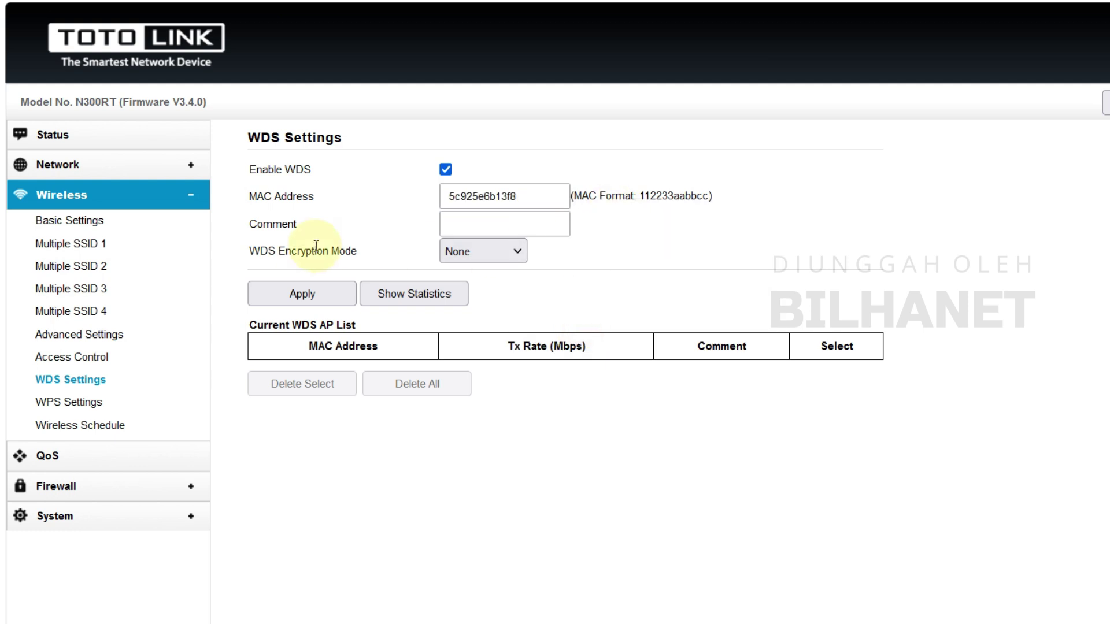
{"action": "left_click", "coordinate": [537, 224]}
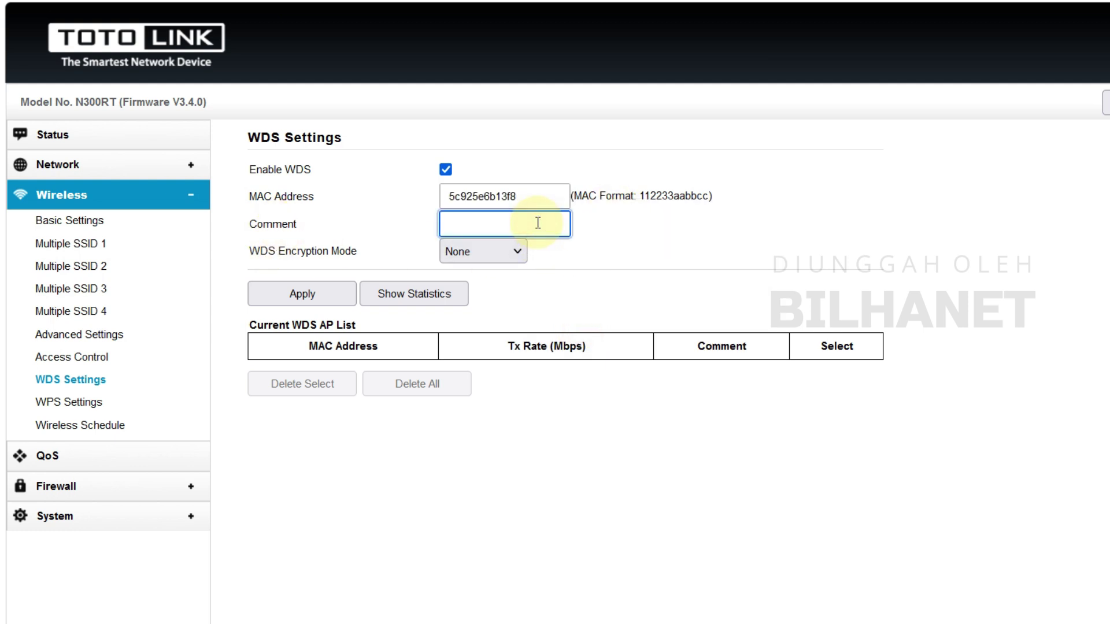
{"action": "type", "text": "CP300-Server"}
Save the CP300-Server WDS peer with encryption None, then view the N300RT Status page
{"action": "left_click", "coordinate": [609, 231]}
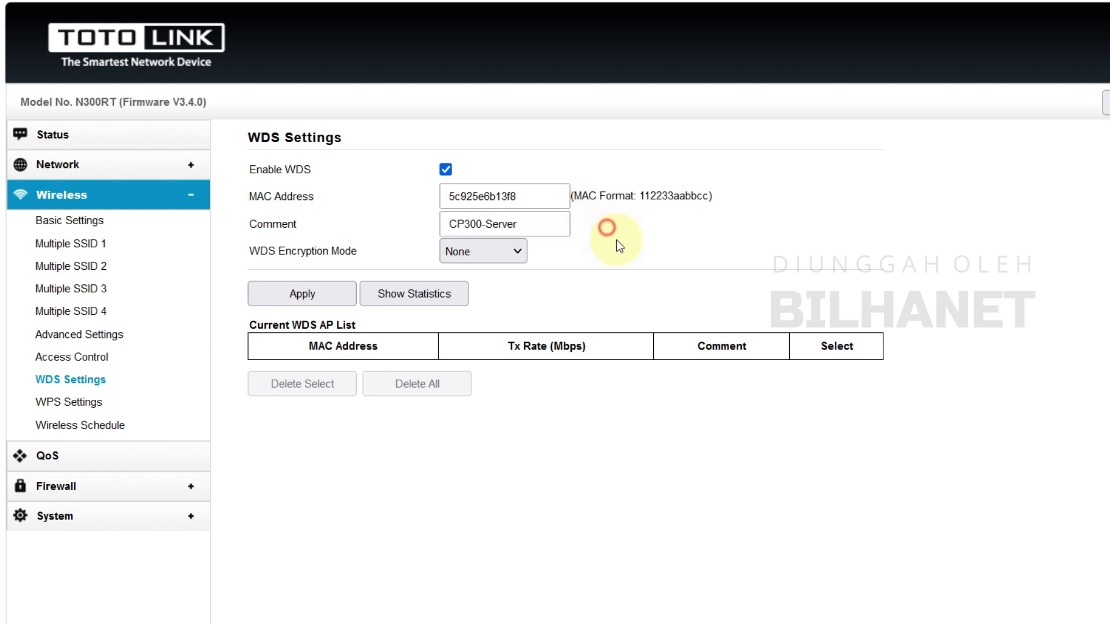
{"action": "left_click", "coordinate": [491, 251]}
{"action": "left_click", "coordinate": [484, 276]}
{"action": "left_click", "coordinate": [288, 301]}
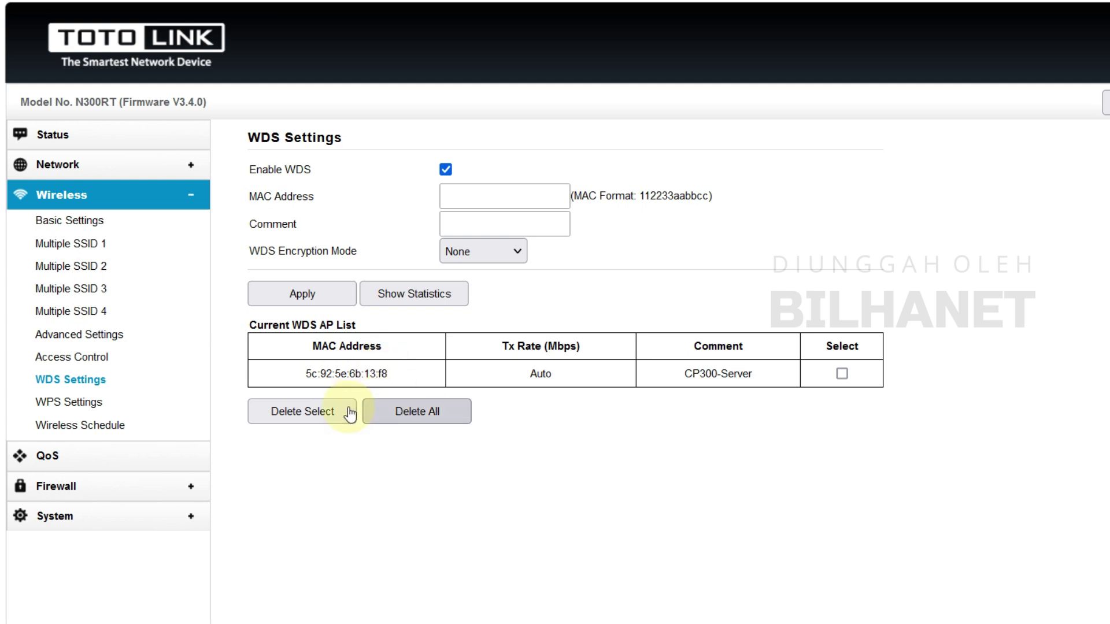
{"action": "left_click", "coordinate": [52, 138]}
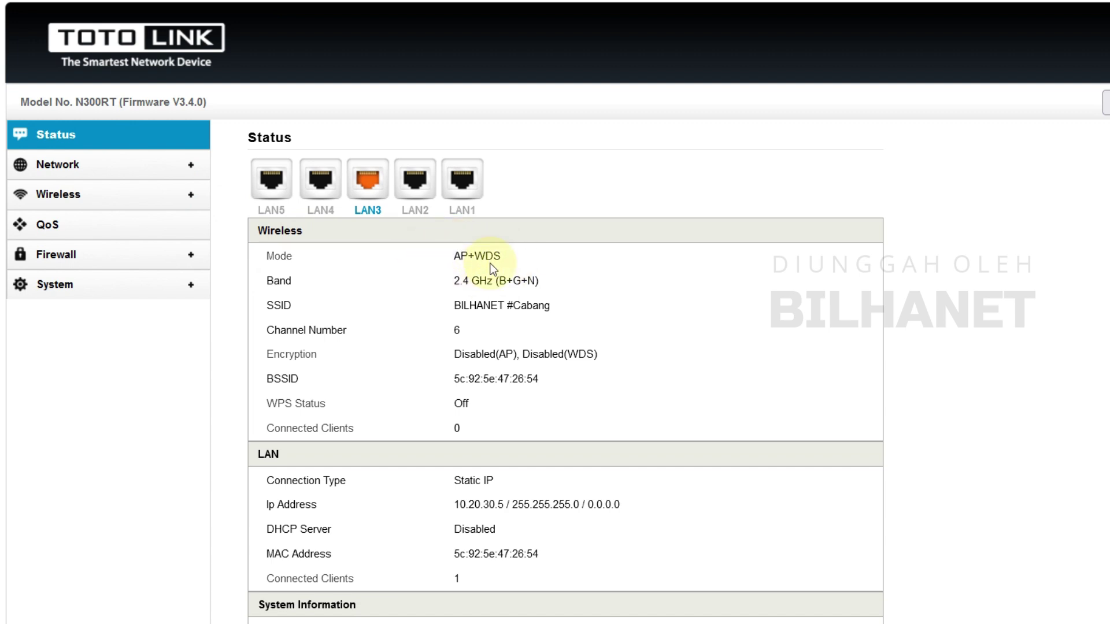
Log back into the CP300 to confirm Local AP mode, then confirm AP+WDS on the N300RT
{"action": "left_click", "coordinate": [272, 16]}
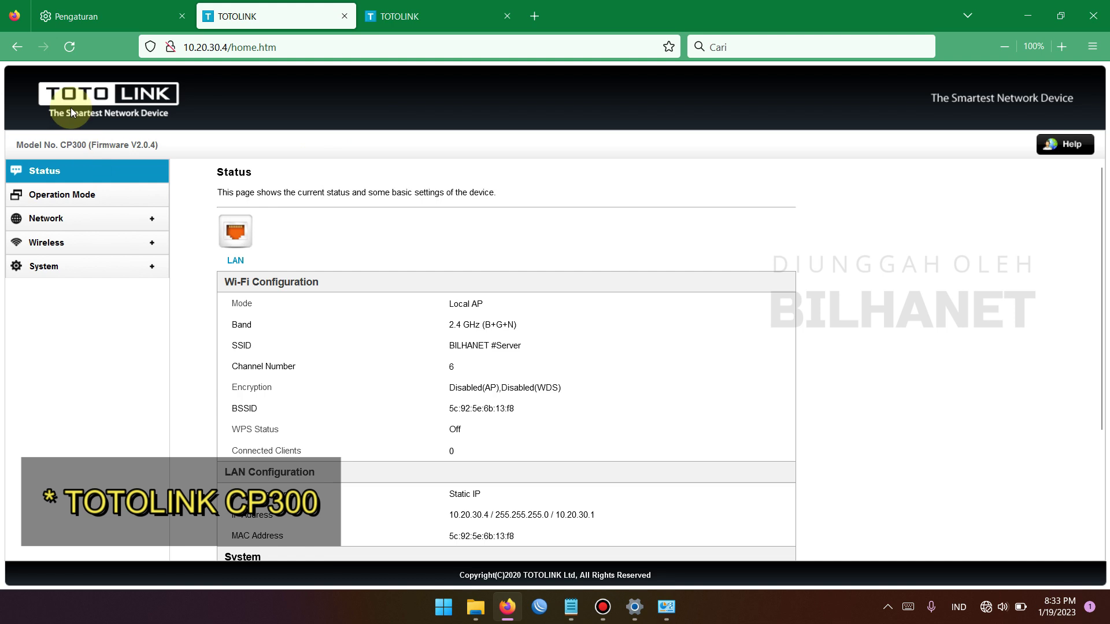
{"action": "left_click", "coordinate": [69, 46]}
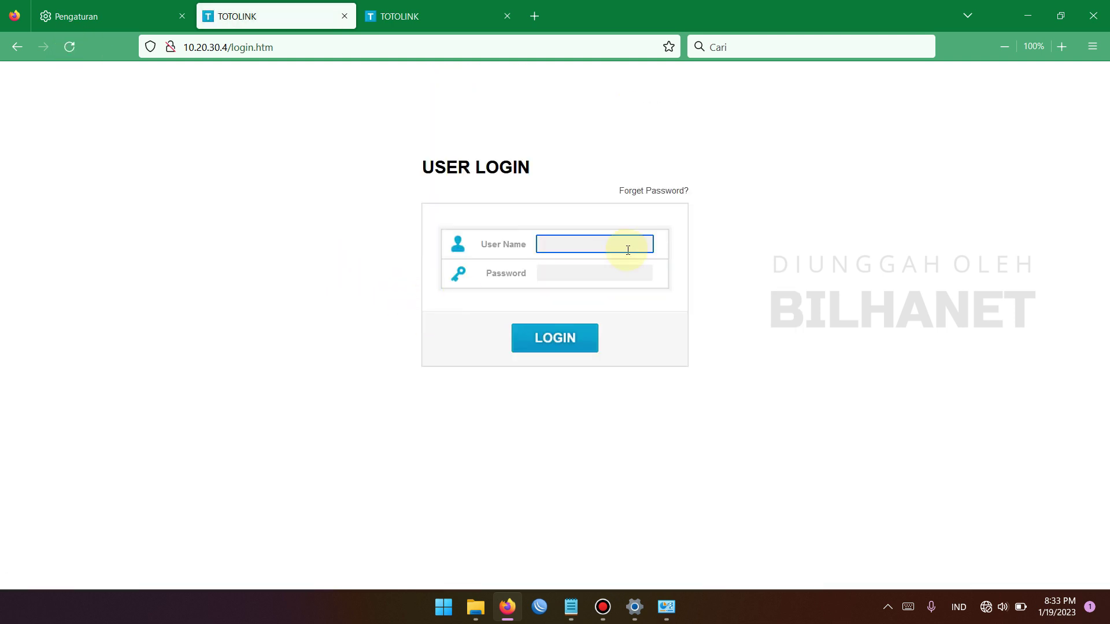
{"action": "key", "text": "Tab"}
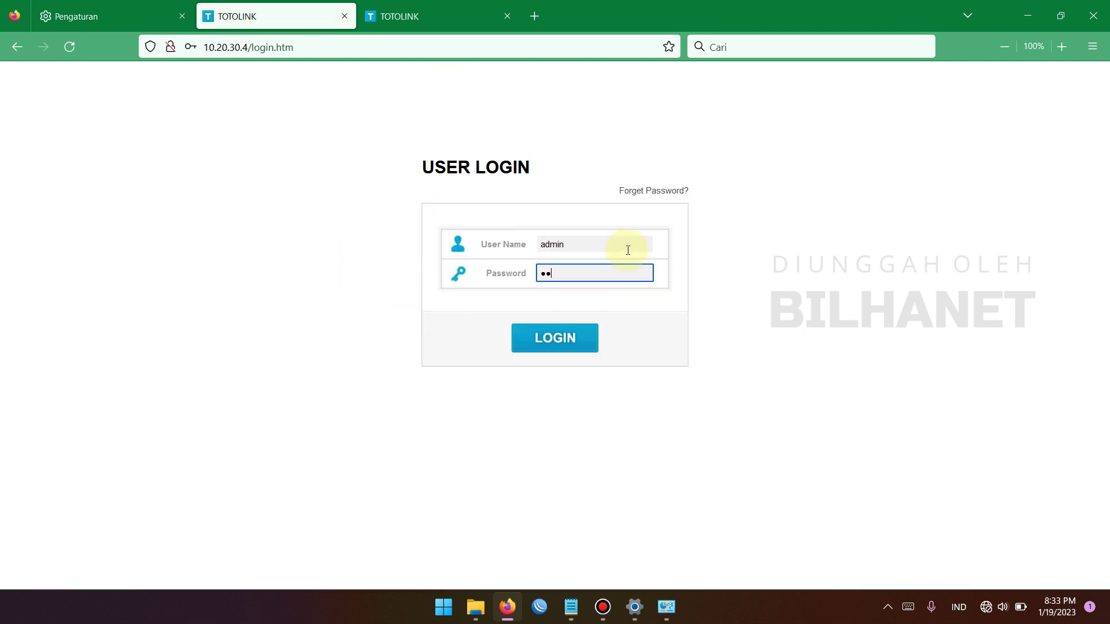
{"action": "key", "text": "Return"}
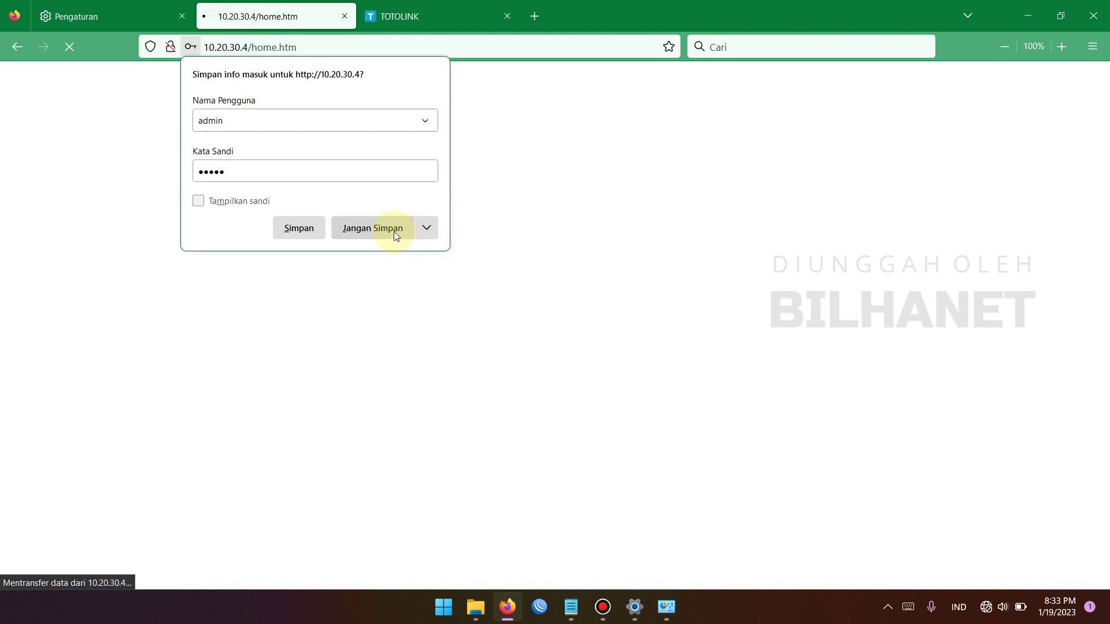
{"action": "left_click", "coordinate": [396, 234]}
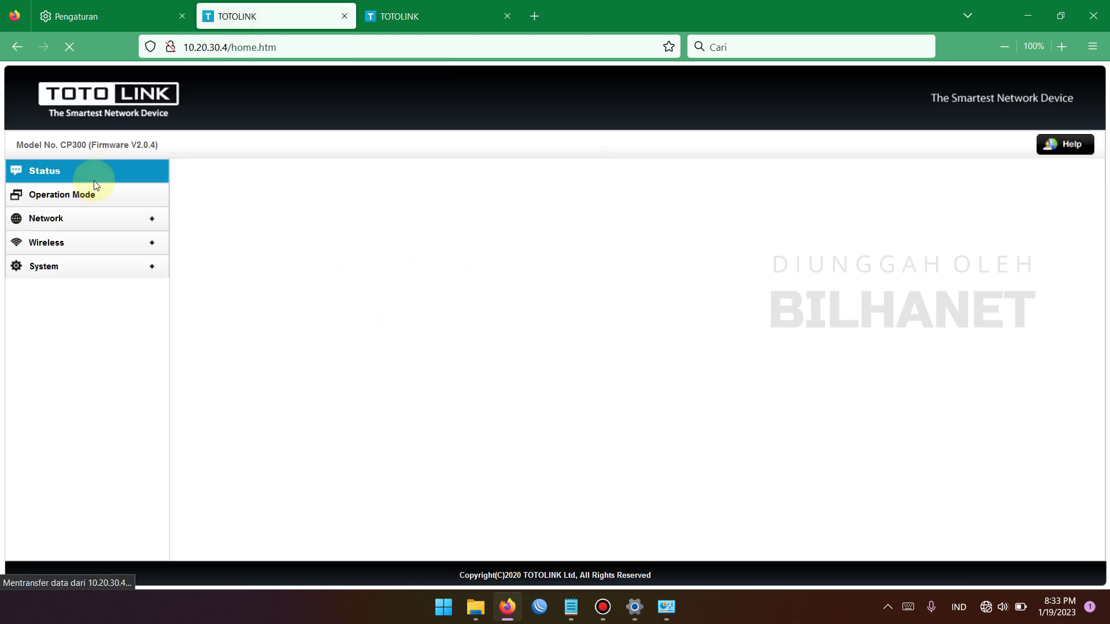
{"action": "left_click_drag", "start_coordinate": [485, 303], "coordinate": [447, 305]}
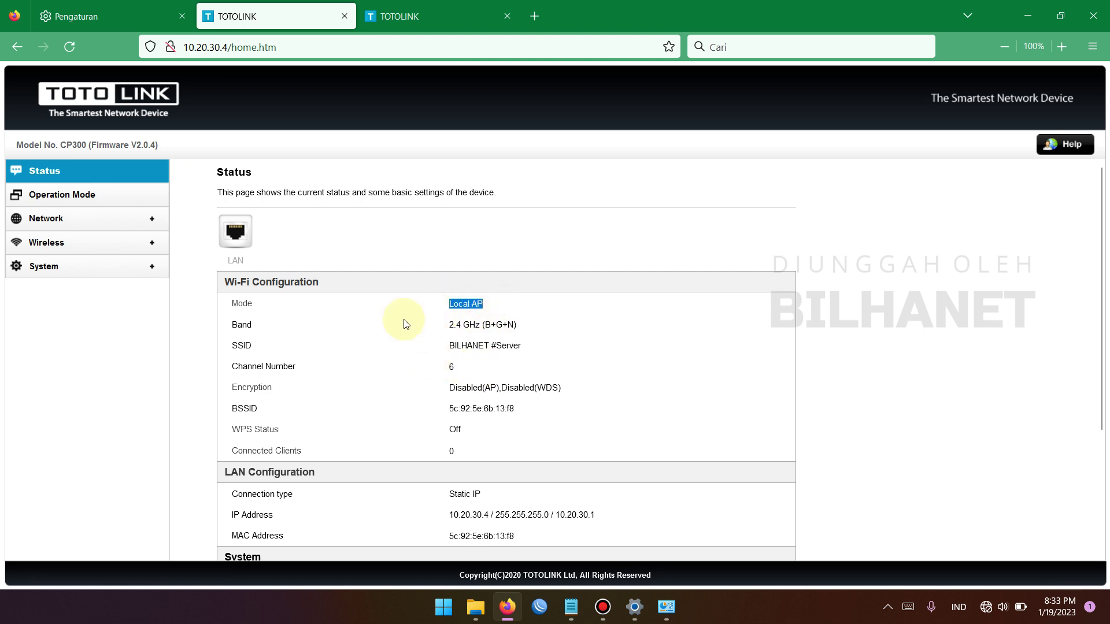
{"action": "left_click", "coordinate": [424, 27]}
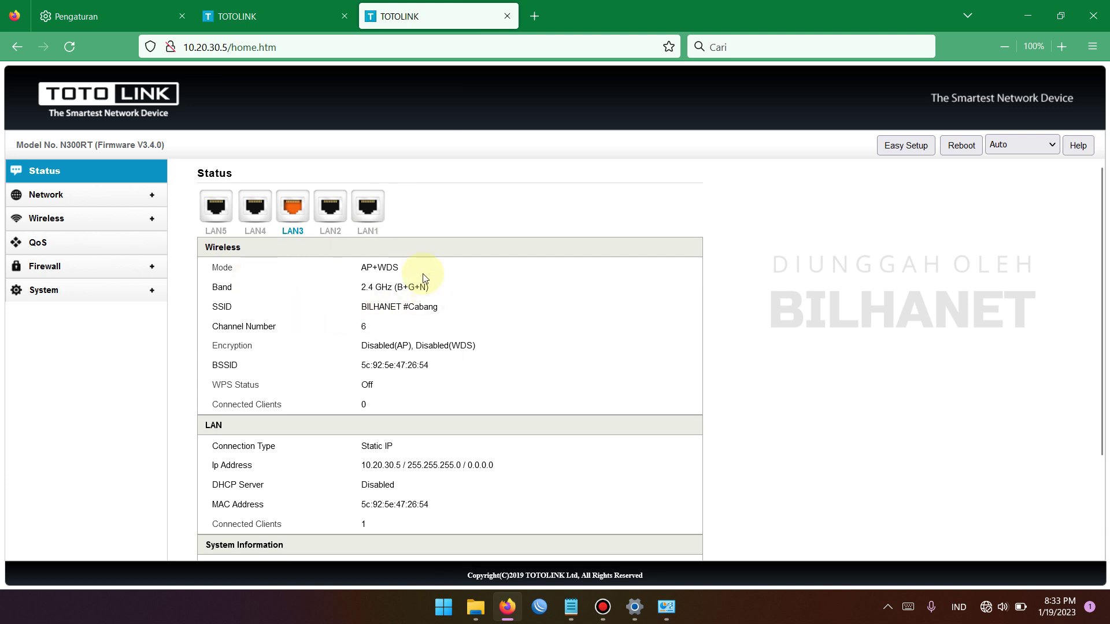
{"action": "left_click_drag", "start_coordinate": [360, 267], "coordinate": [399, 268]}
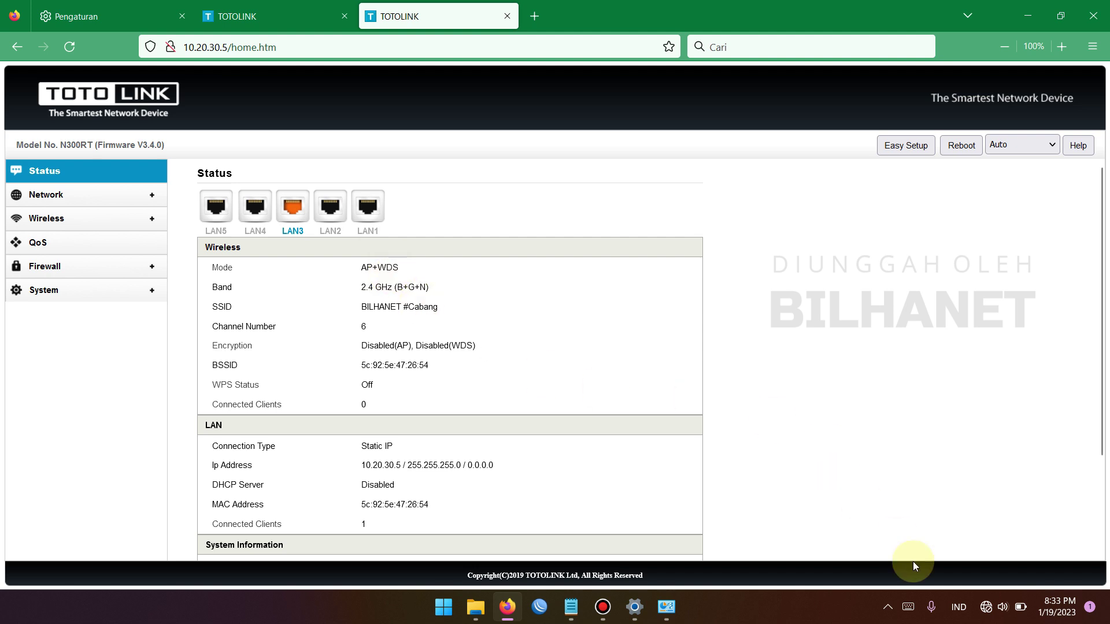
Disable the wired Ethernet adapter in Network Connections
{"action": "left_click", "coordinate": [987, 613]}
{"action": "left_click", "coordinate": [667, 607]}
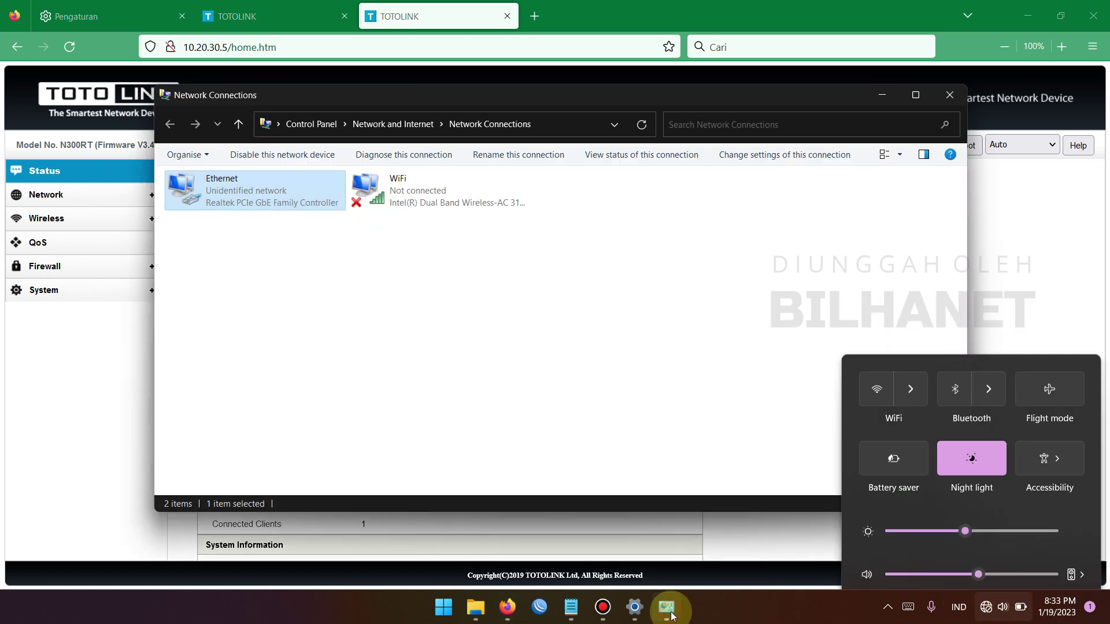
{"action": "left_click", "coordinate": [278, 192]}
{"action": "right_click", "coordinate": [278, 192]}
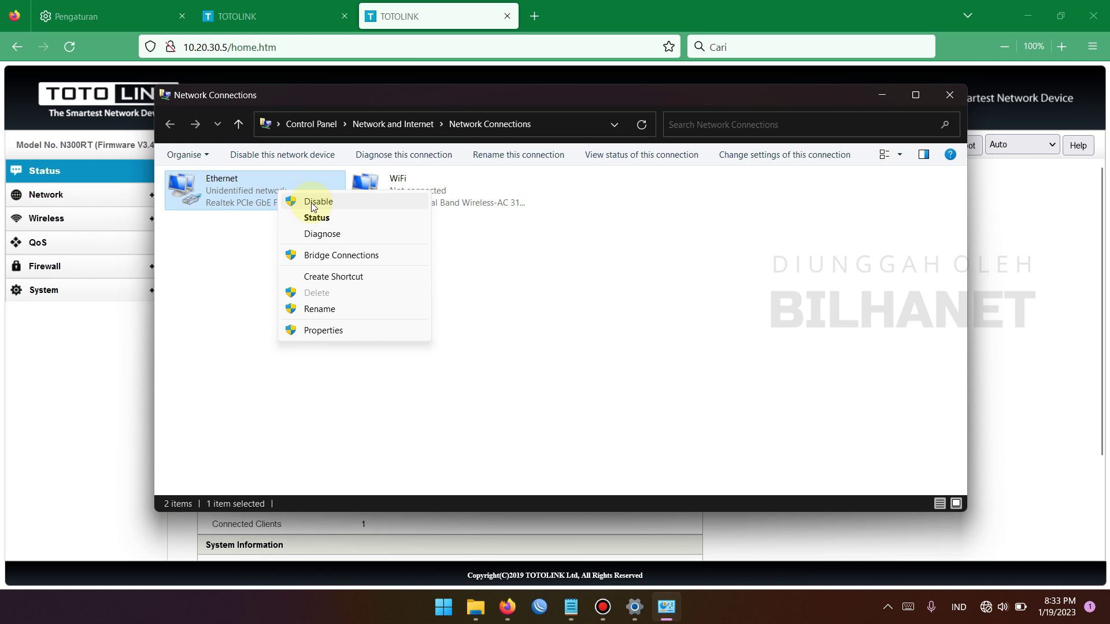
{"action": "left_click", "coordinate": [313, 202]}
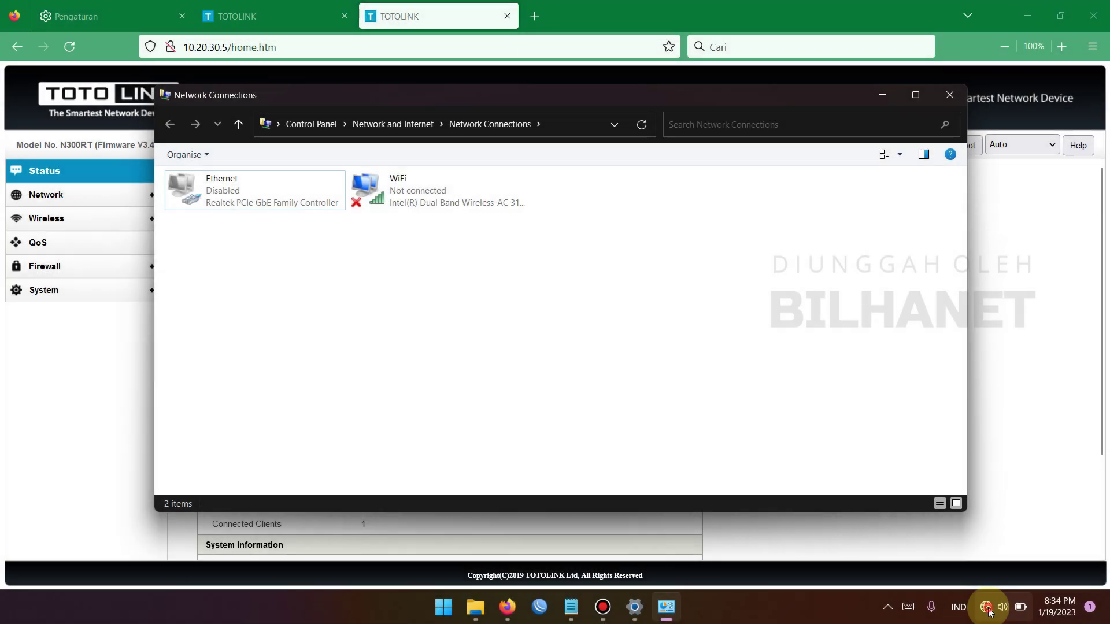
{"action": "left_click", "coordinate": [990, 605]}
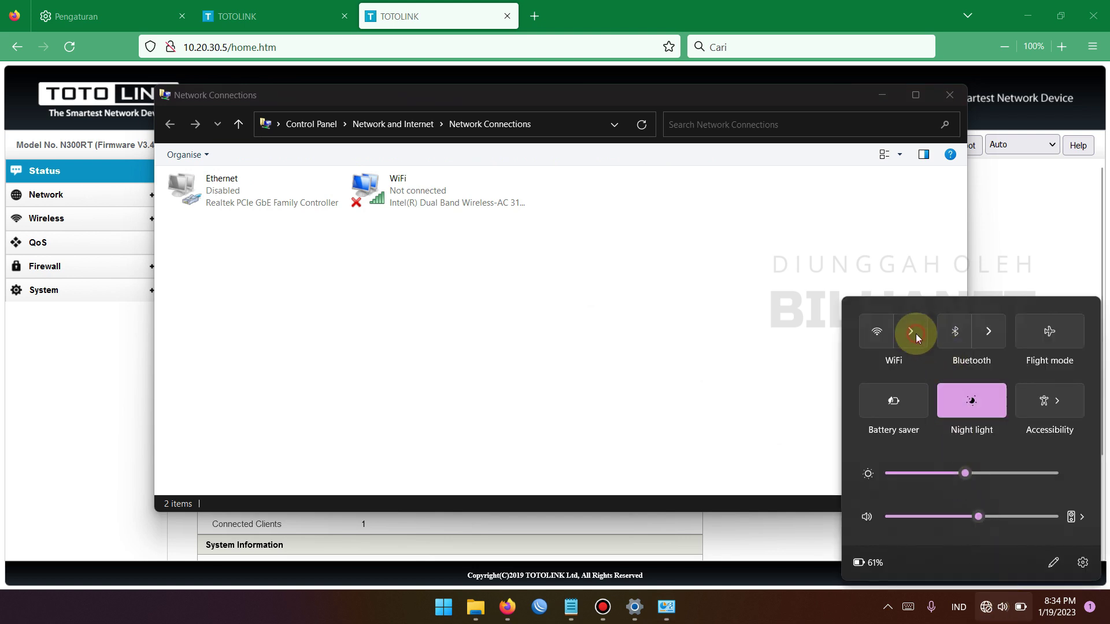
Turn Wi-Fi on, connect to BILHANET #Server, and switch the hotspot login to voucher entry
{"action": "left_click", "coordinate": [914, 333]}
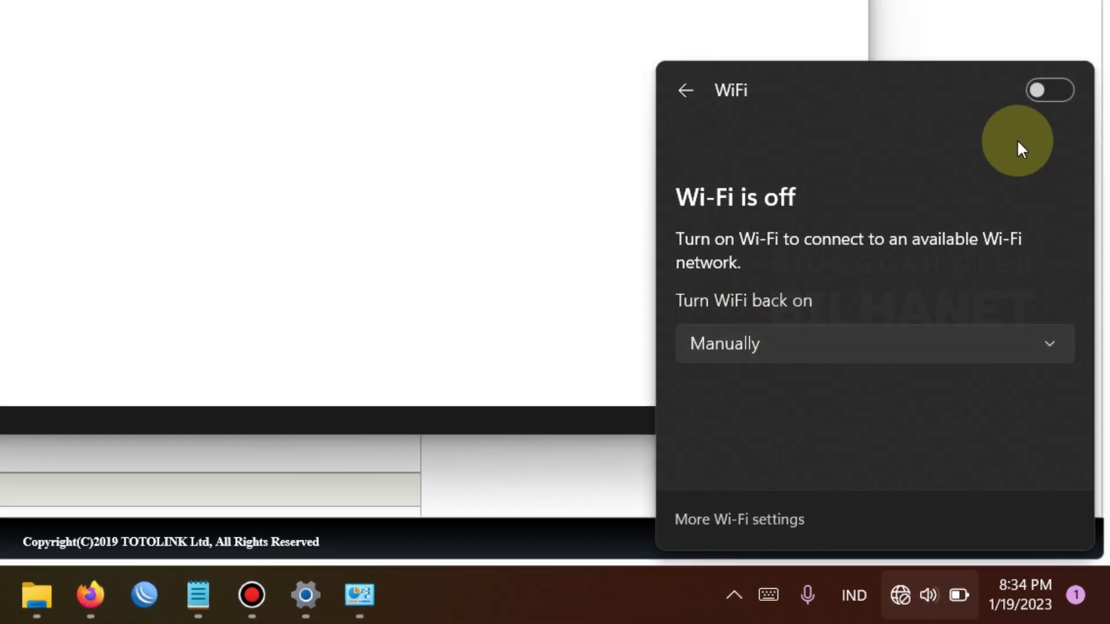
{"action": "left_click", "coordinate": [1060, 93]}
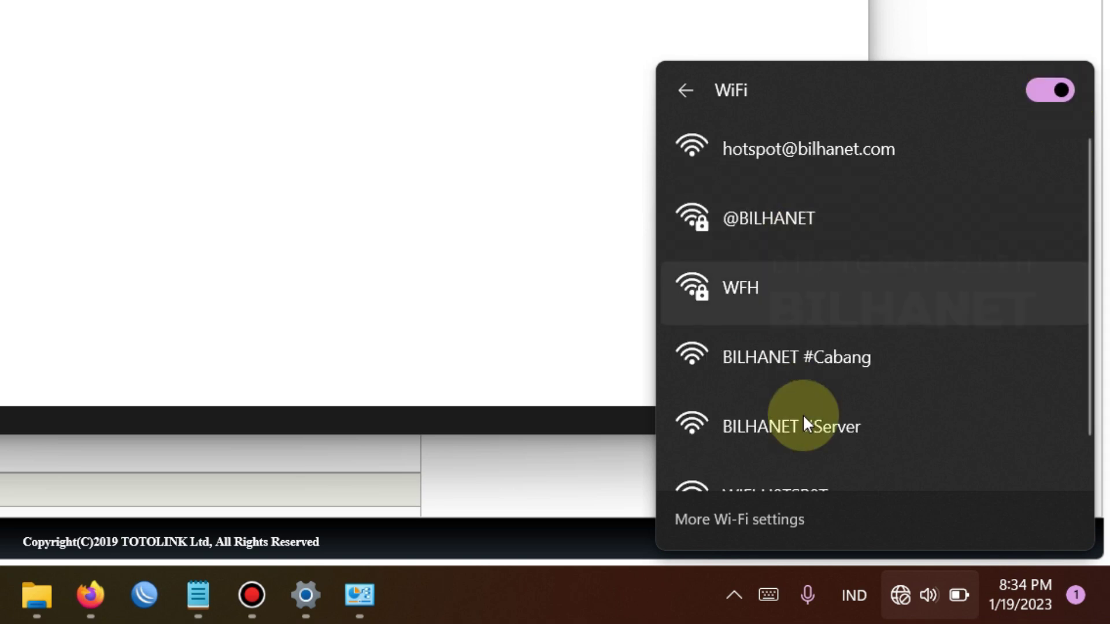
{"action": "scroll", "coordinate": [809, 422], "scroll_direction": "down", "scroll_amount": 1}
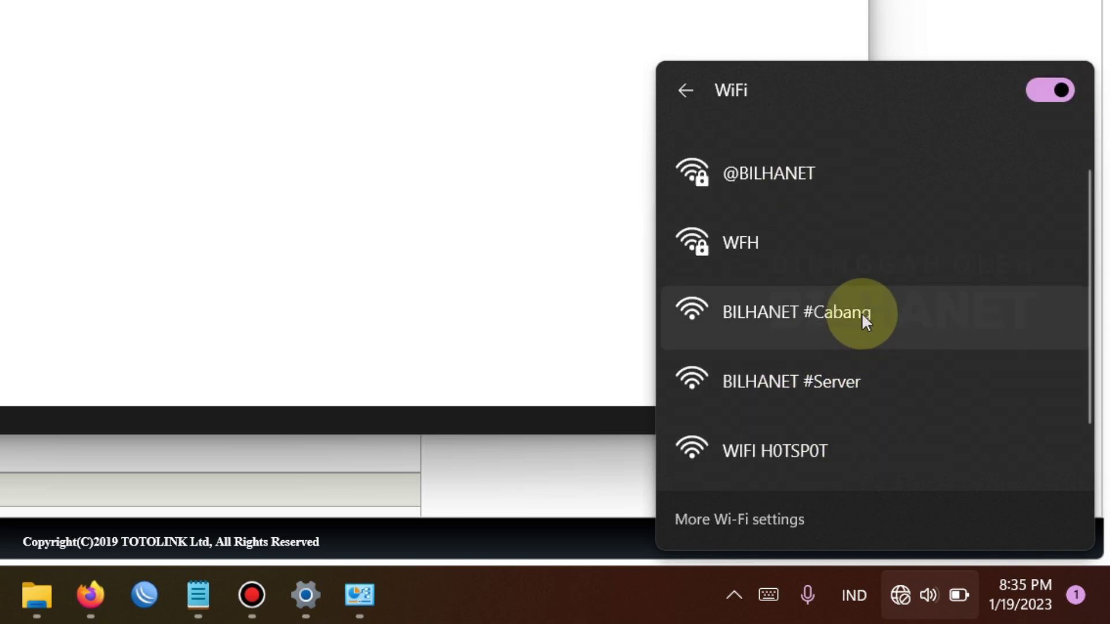
{"action": "left_click", "coordinate": [848, 379]}
{"action": "left_click", "coordinate": [954, 456]}
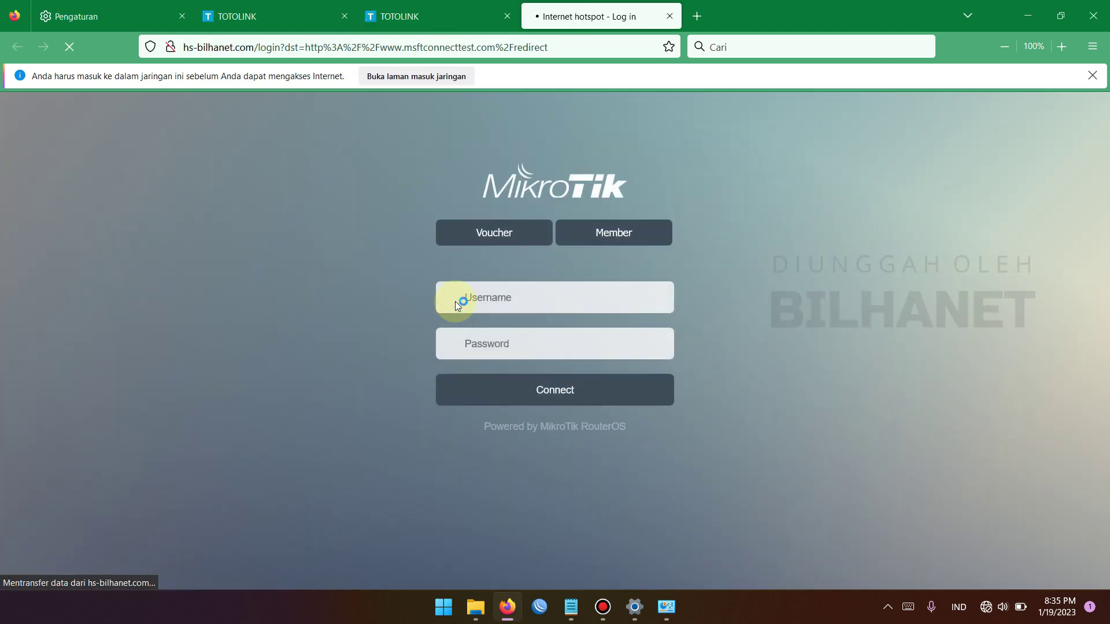
{"action": "left_click", "coordinate": [495, 237]}
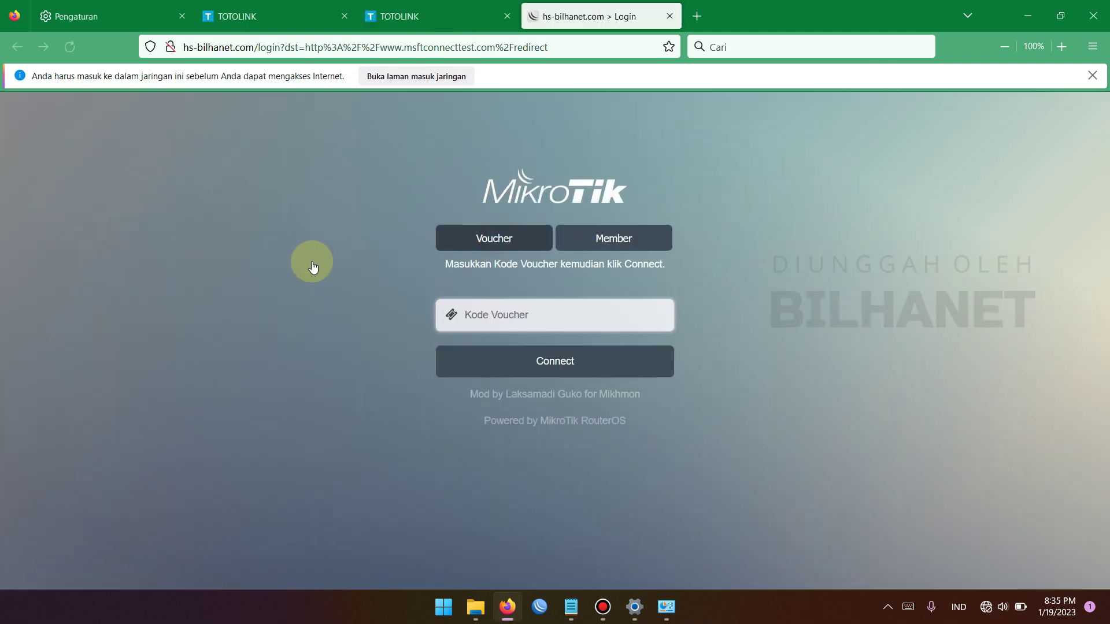
Connect to the open BILHANET #Cabang network from the Wi-Fi list
{"action": "left_click", "coordinate": [987, 608]}
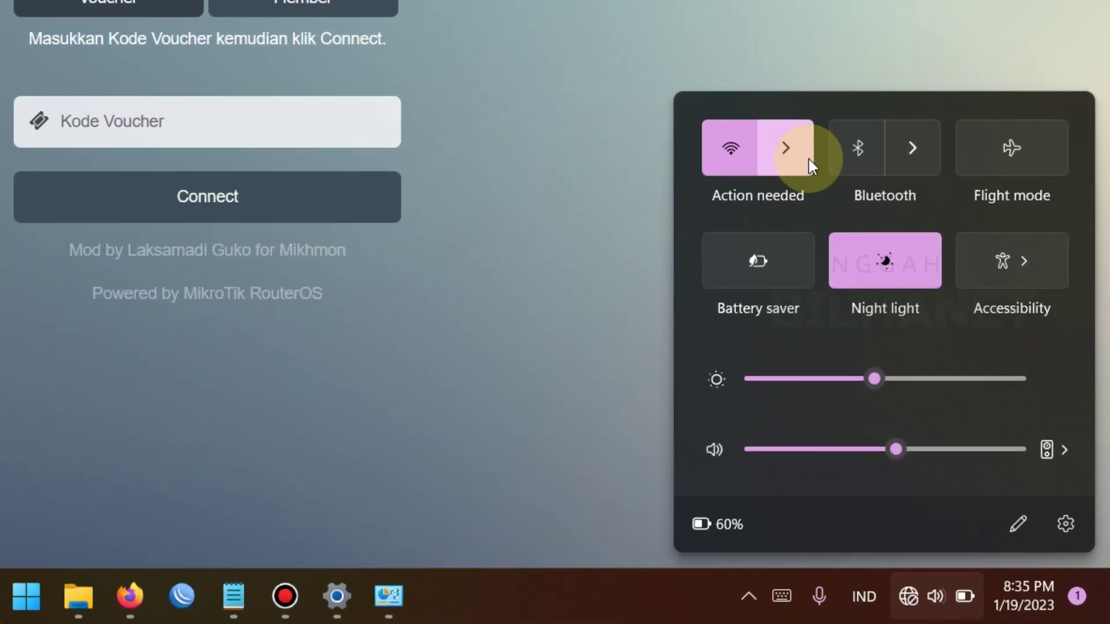
{"action": "left_click", "coordinate": [916, 336]}
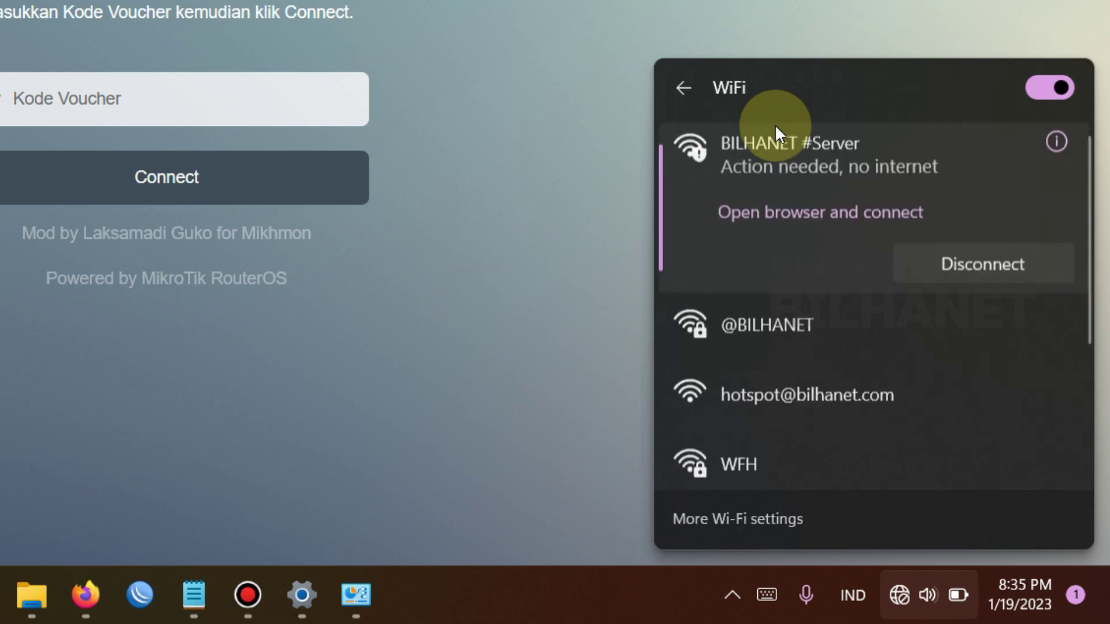
{"action": "scroll", "coordinate": [813, 361], "scroll_direction": "down", "scroll_amount": 3}
{"action": "left_click", "coordinate": [813, 363]}
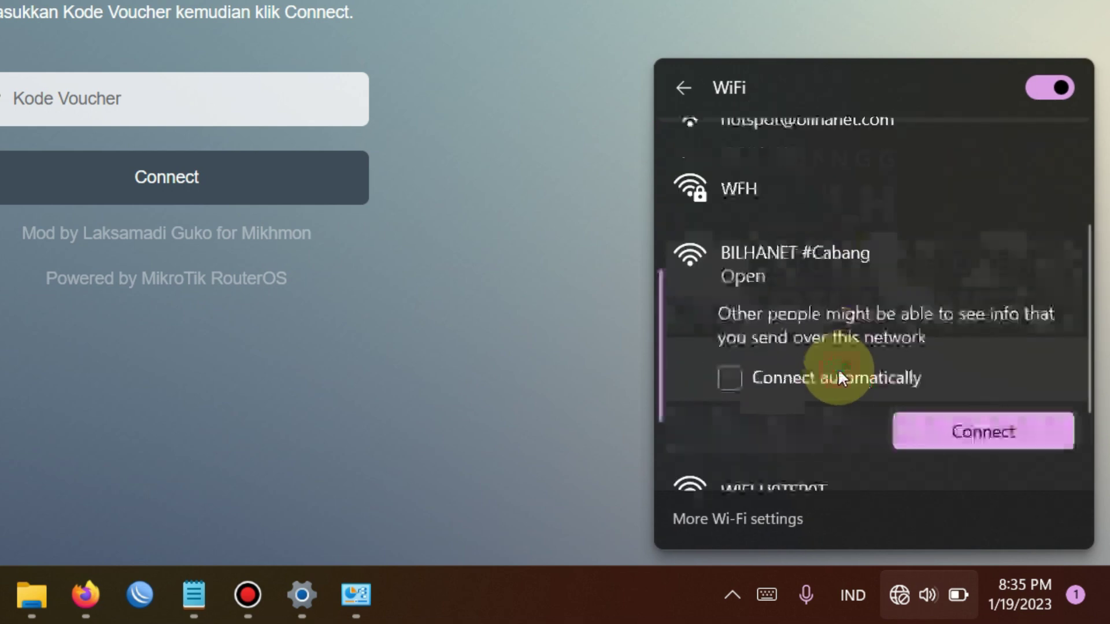
{"action": "left_click", "coordinate": [1002, 441]}
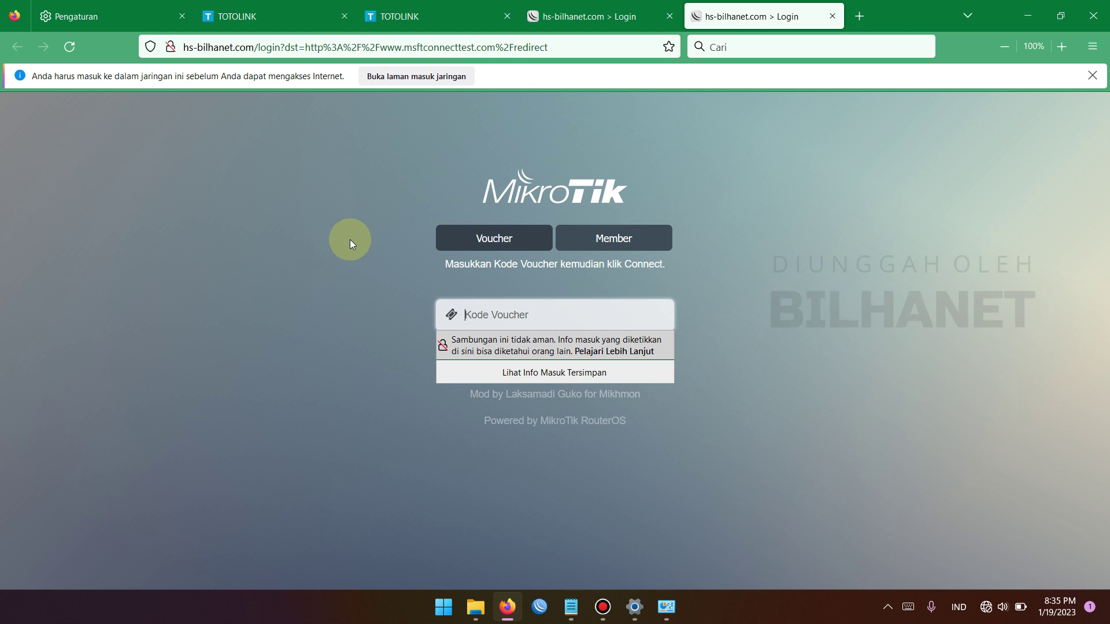
Dismiss the insecure-login warning and check which Wi-Fi network the laptop is connected to
{"action": "left_click", "coordinate": [382, 320]}
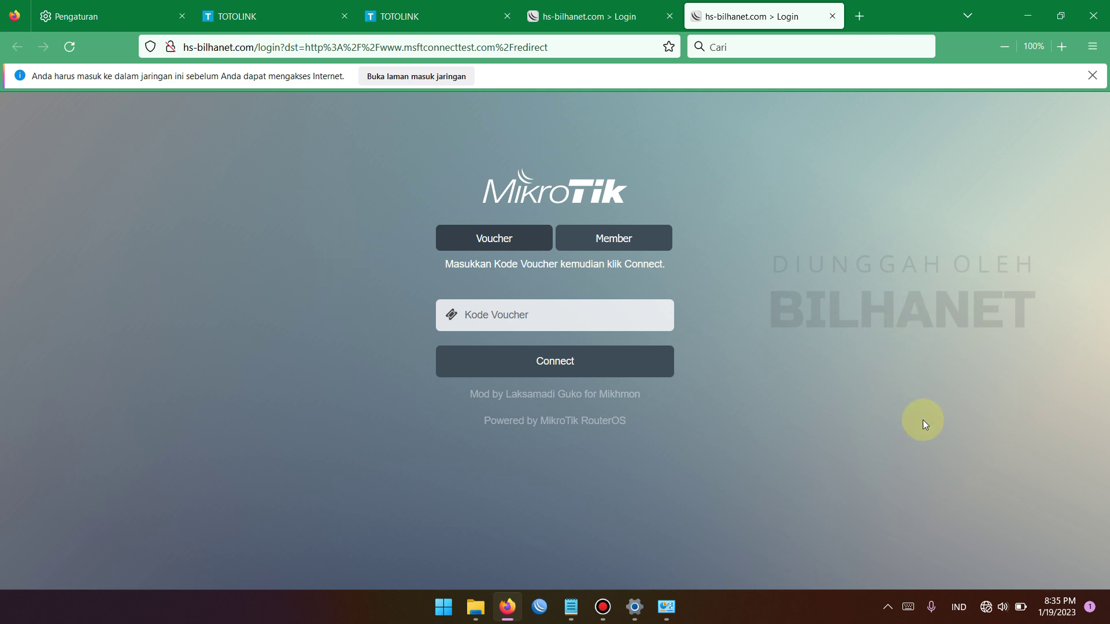
{"action": "left_click", "coordinate": [1003, 607]}
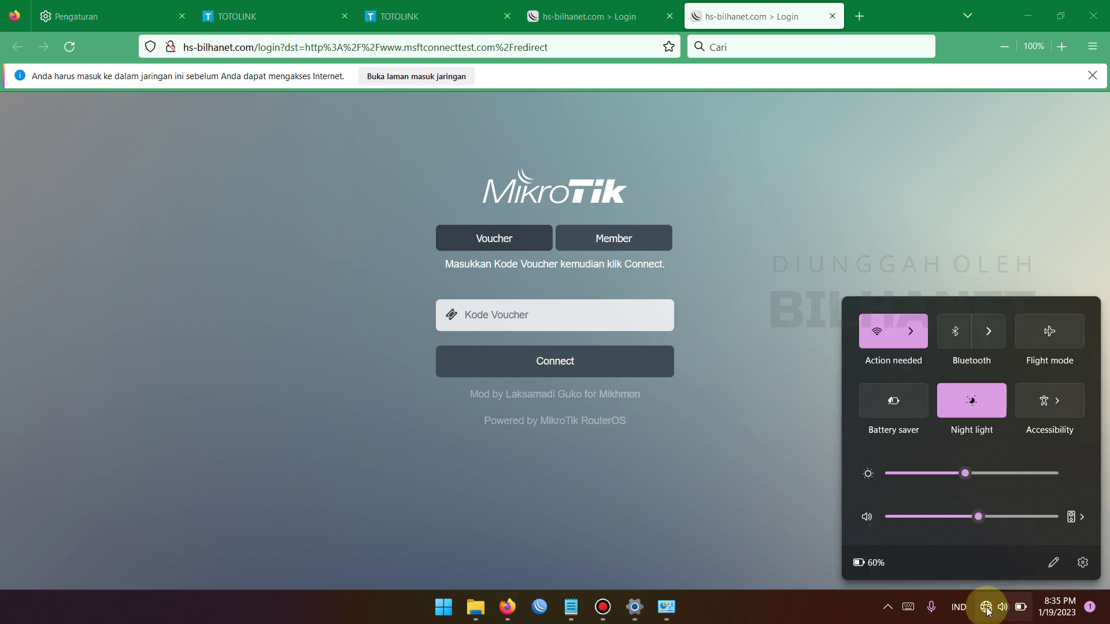
{"action": "left_click", "coordinate": [911, 331]}
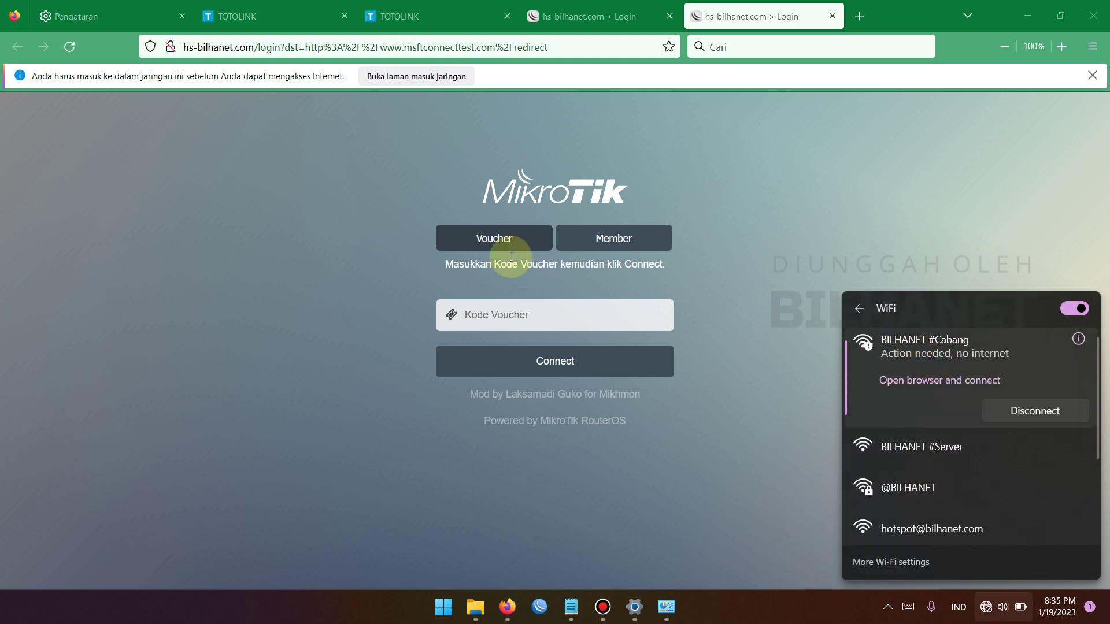
Log into the hotspot with the voucher code, declining to save the login details
{"action": "left_click", "coordinate": [500, 316]}
{"action": "left_click", "coordinate": [399, 296]}
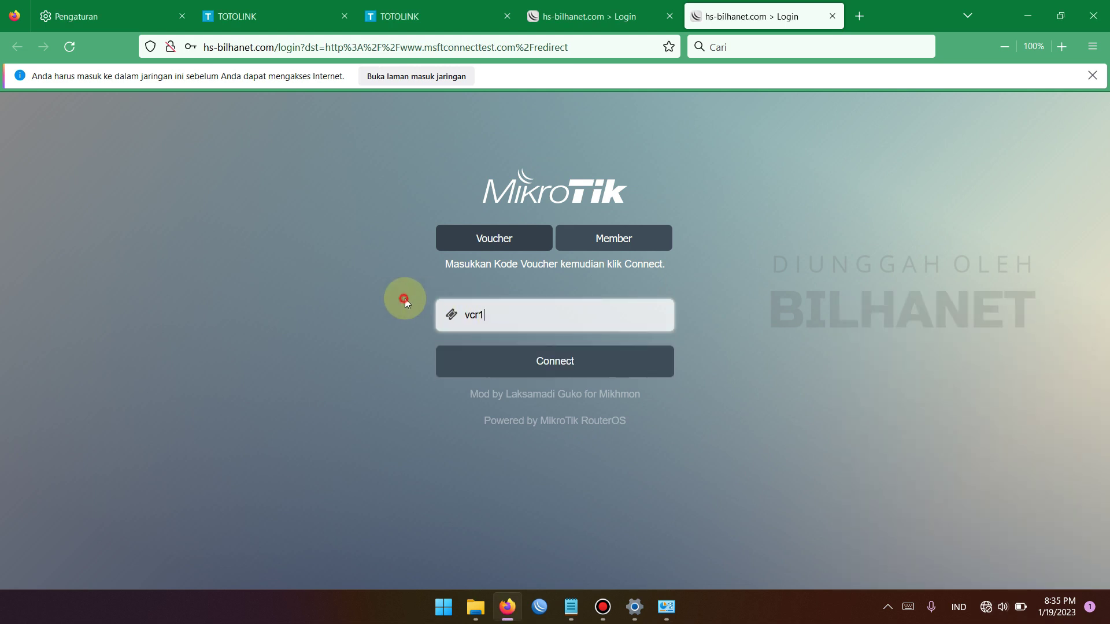
{"action": "left_click", "coordinate": [558, 354]}
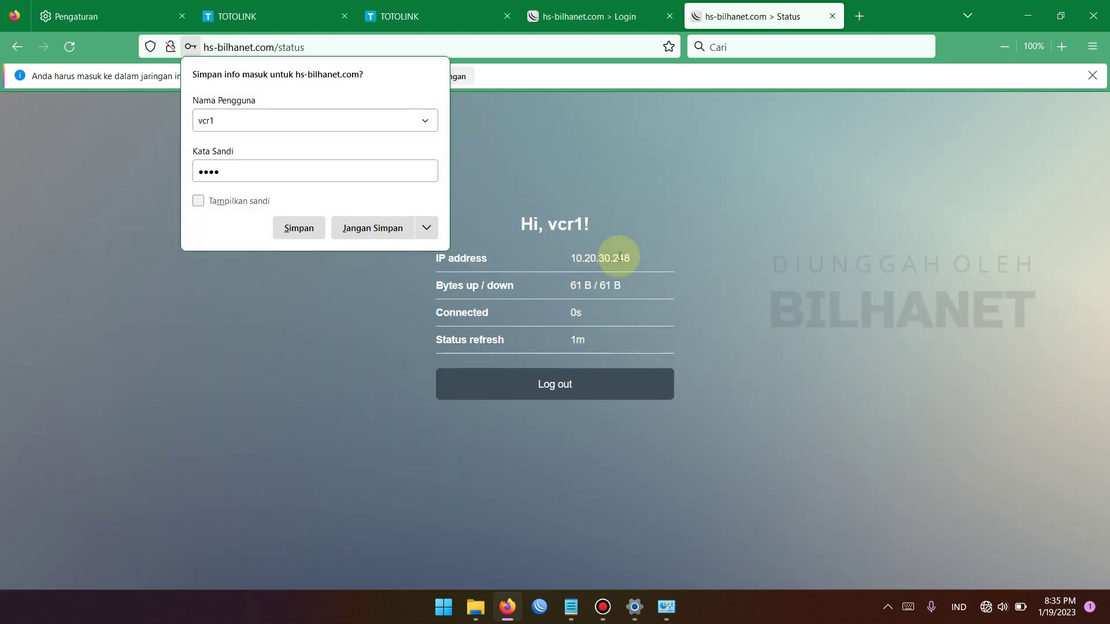
{"action": "left_click", "coordinate": [629, 259]}
{"action": "left_click", "coordinate": [631, 247]}
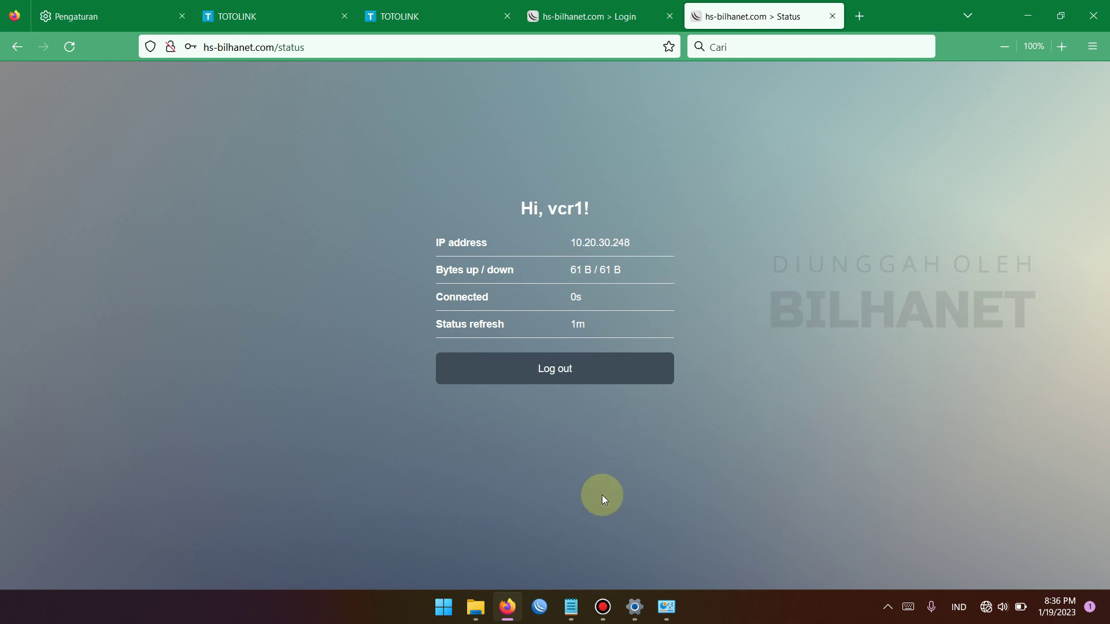
In WinBox, connect to 192.168.33.1 and view the hotspot's IP Bindings and Hosts lists
{"action": "left_click", "coordinate": [540, 607]}
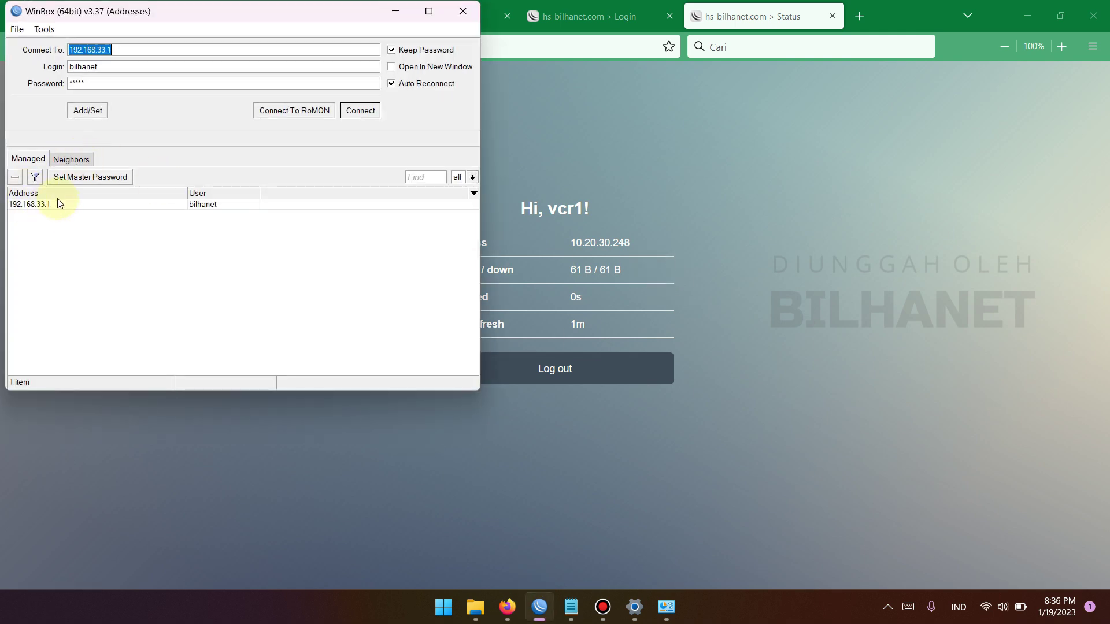
{"action": "left_click", "coordinate": [376, 109]}
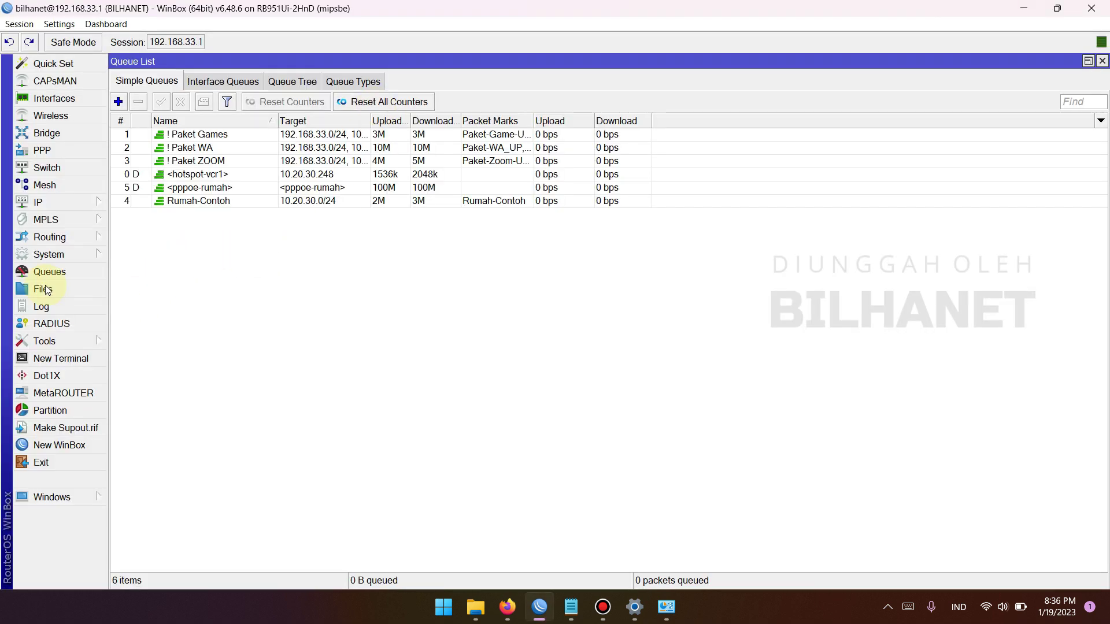
{"action": "left_click", "coordinate": [51, 202]}
{"action": "left_click", "coordinate": [141, 319]}
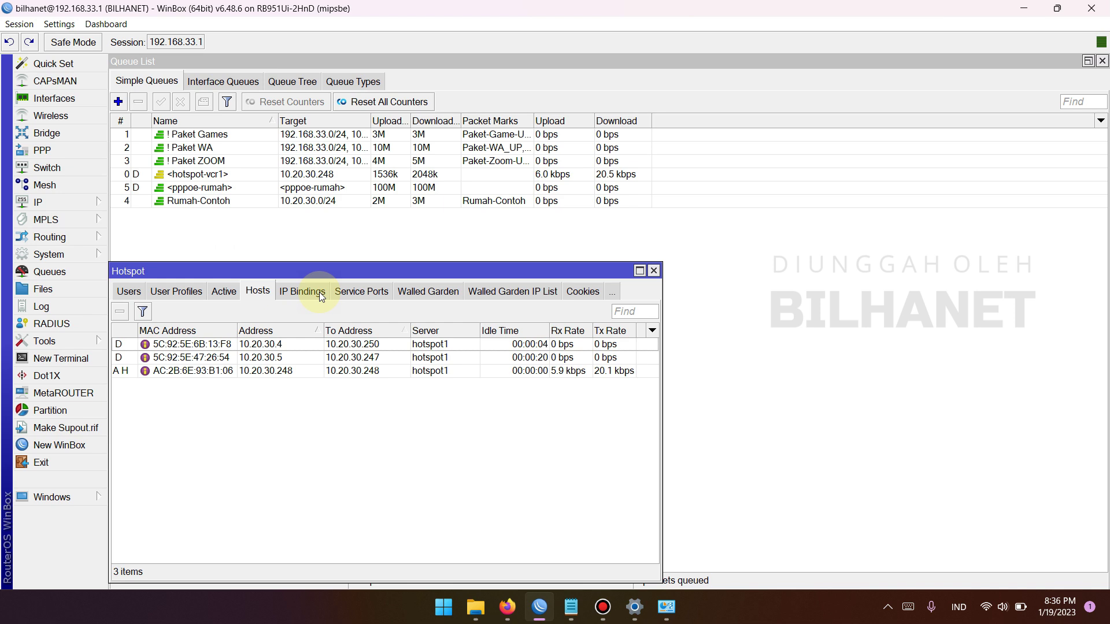
{"action": "left_click", "coordinate": [319, 293]}
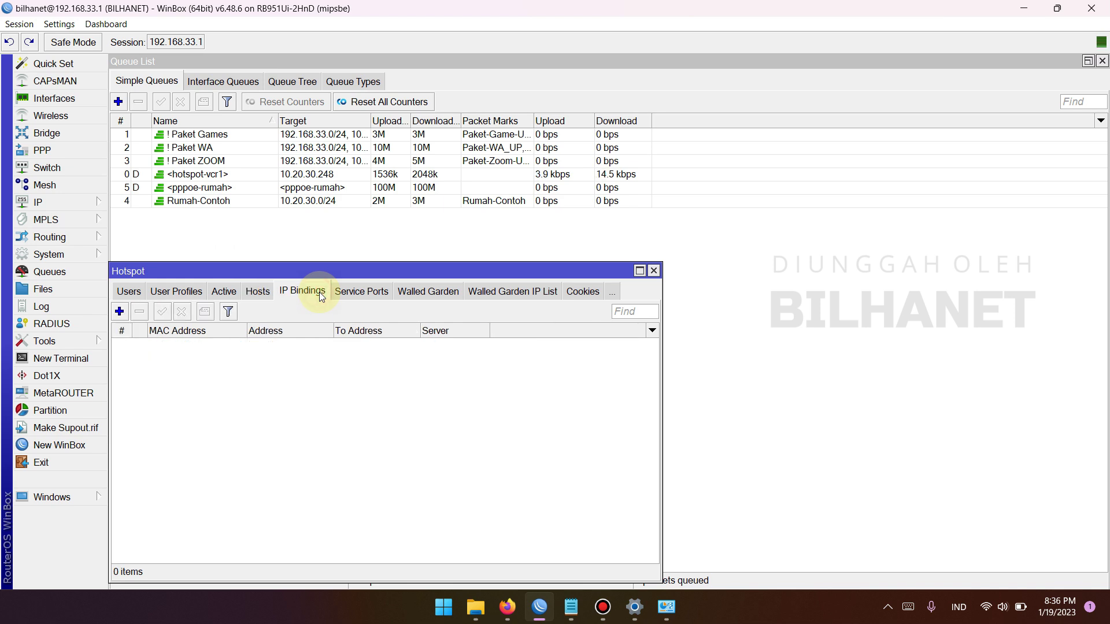
{"action": "left_click", "coordinate": [255, 287]}
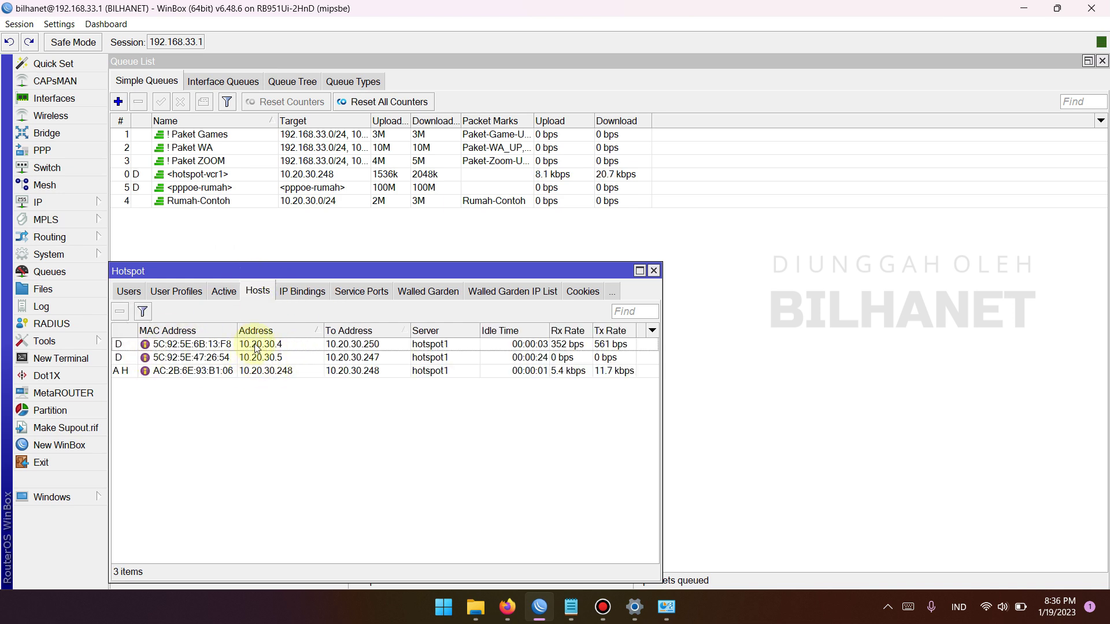
{"action": "left_click", "coordinate": [258, 291]}
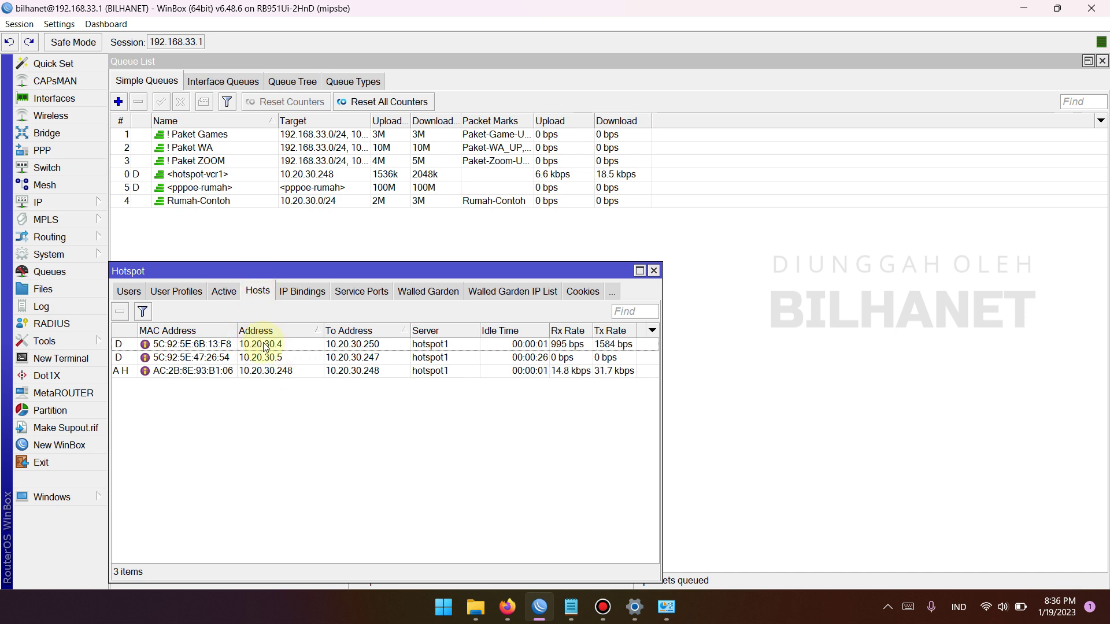
Inspect hosts 10.20.30.4 and 10.20.30.5, cancel a Make Binding, then select the hotspot-vcr1 queue
{"action": "left_click", "coordinate": [285, 345]}
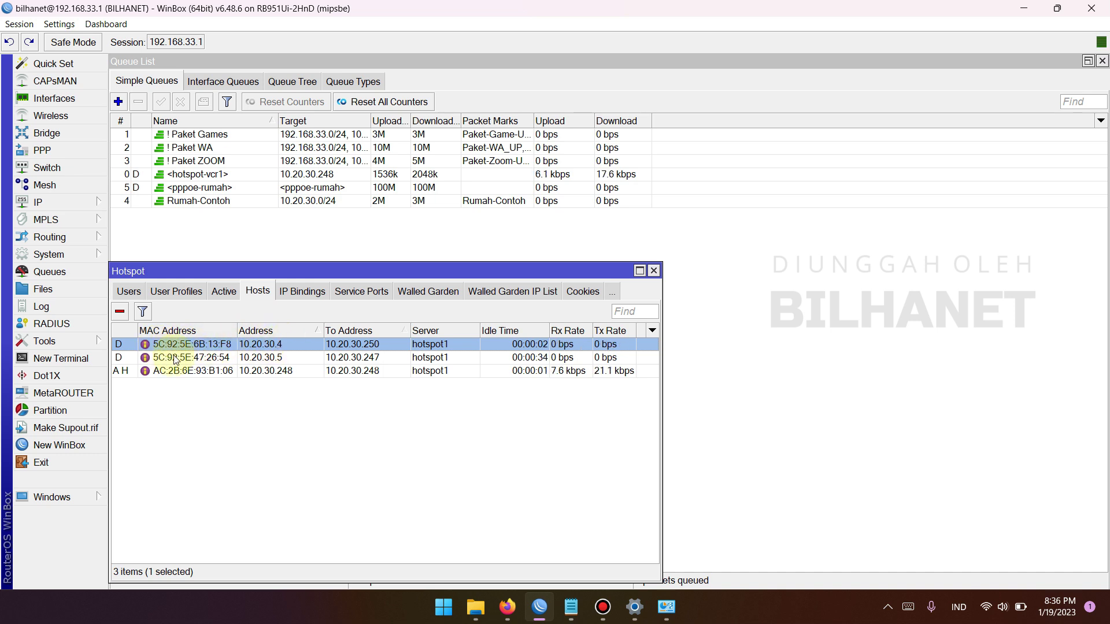
{"action": "left_click", "coordinate": [285, 358]}
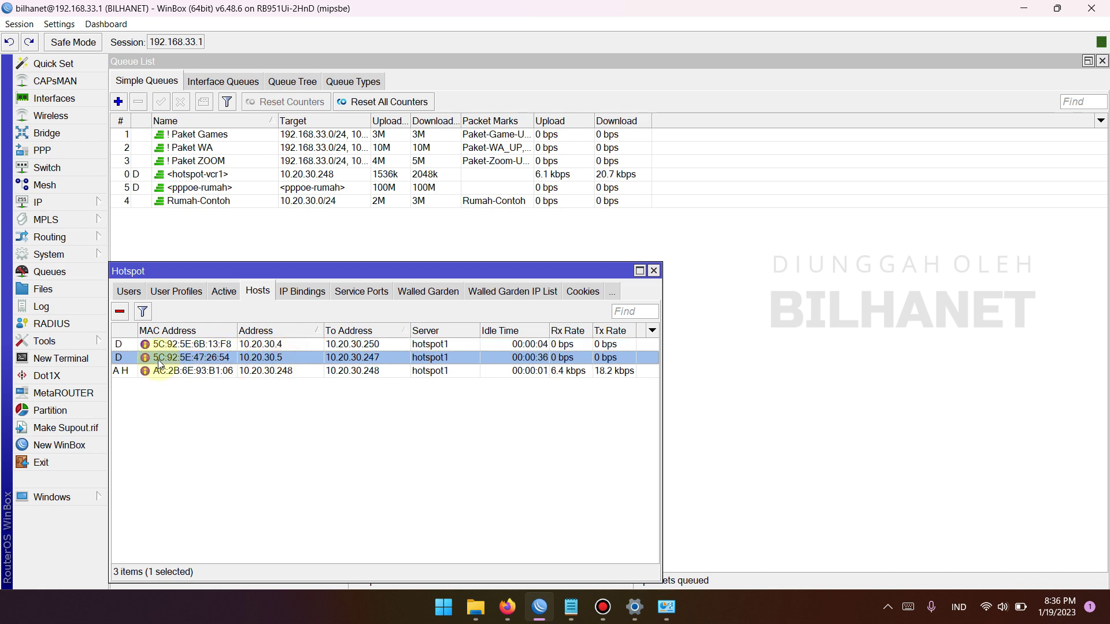
{"action": "right_click", "coordinate": [294, 345]}
{"action": "left_click", "coordinate": [345, 466]}
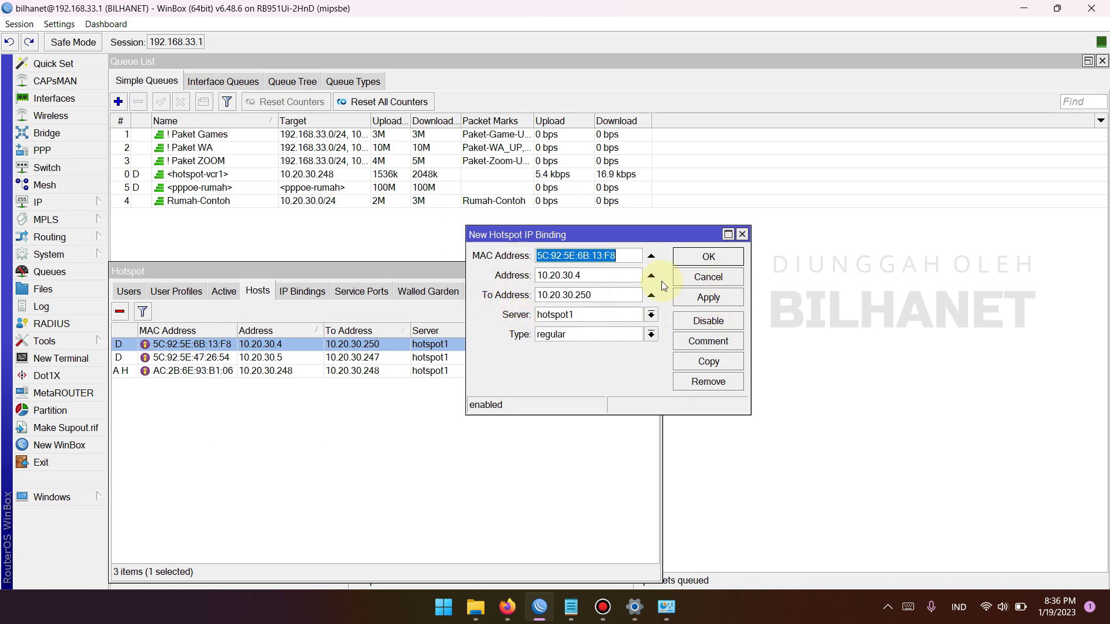
{"action": "left_click", "coordinate": [708, 278]}
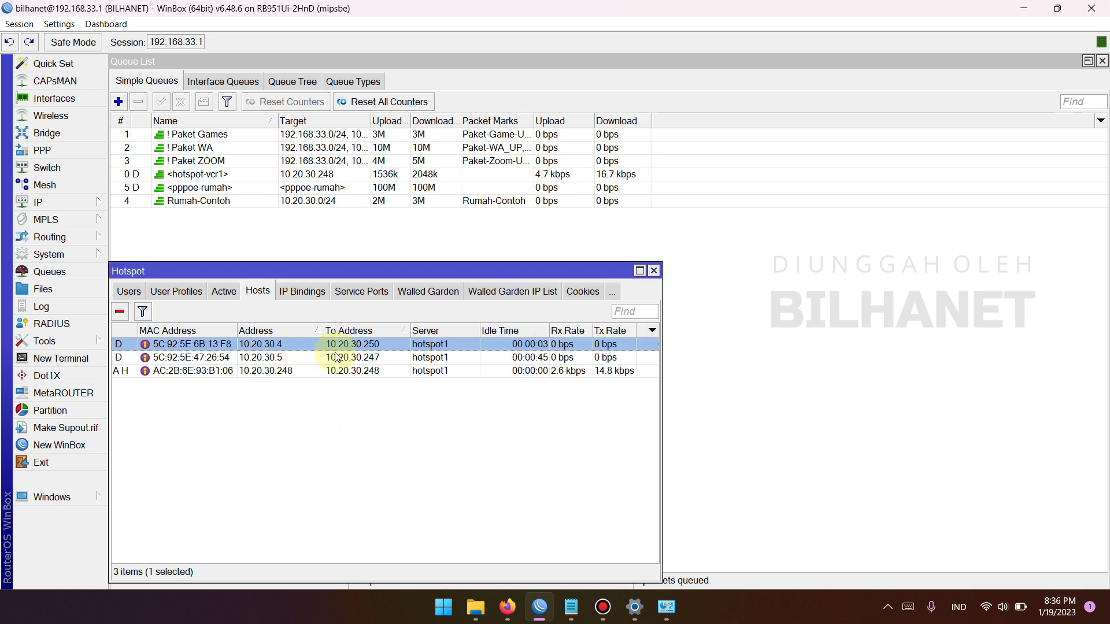
{"action": "left_click", "coordinate": [219, 174]}
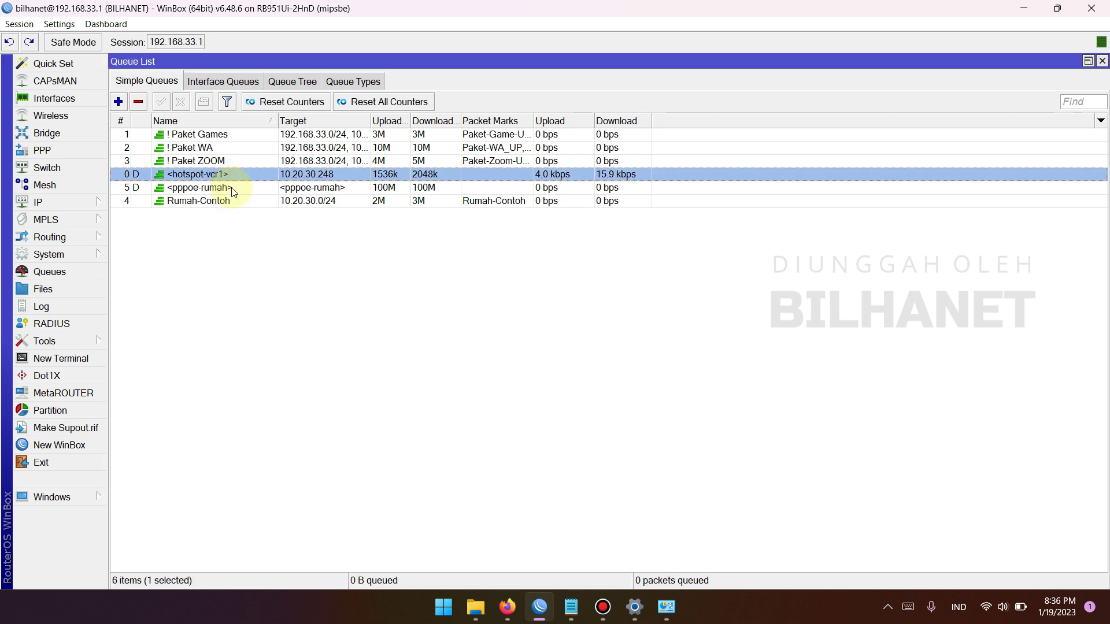
{"action": "mouse_move", "coordinate": [634, 610]}
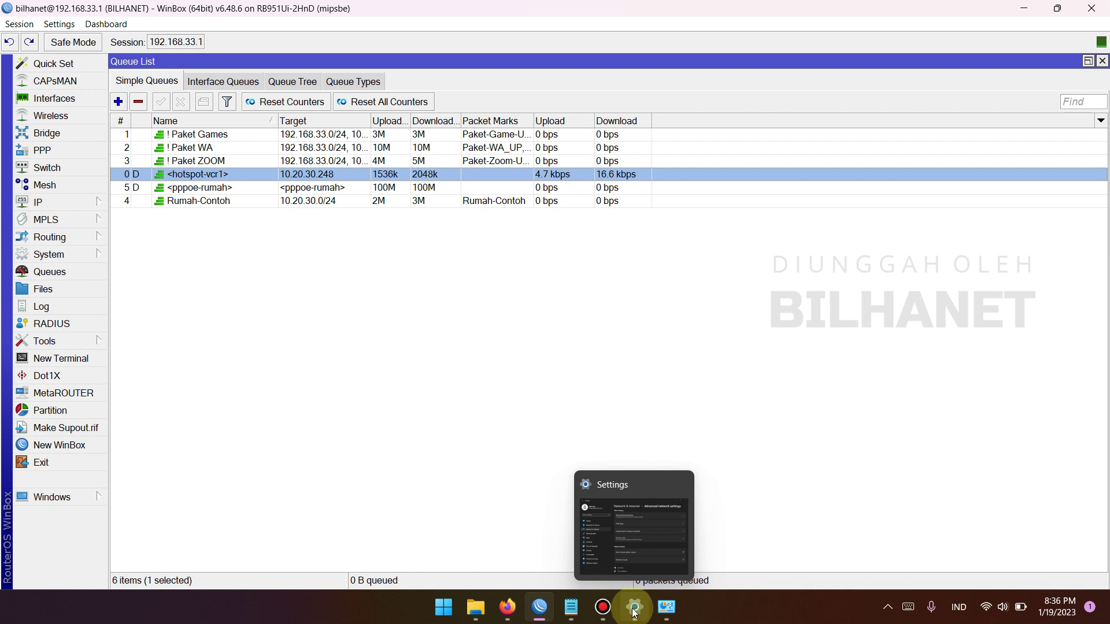
Return to Firefox and review the 10.20.30.5 Status page: AP+WDS, BILHANET #Cabang, channel 6
{"action": "left_click", "coordinate": [509, 607]}
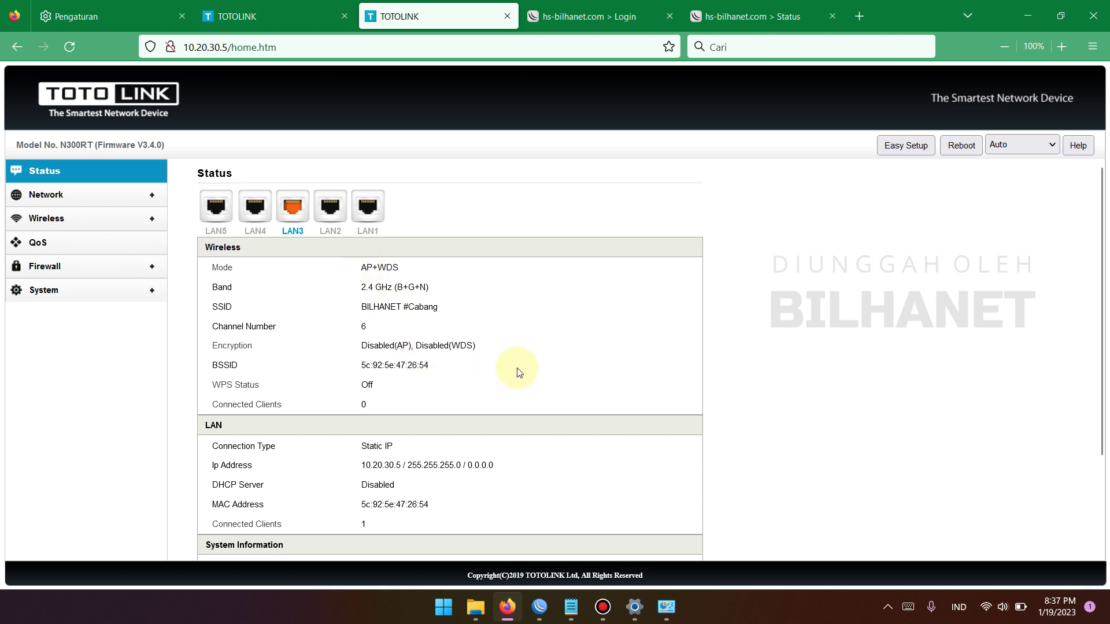
{"action": "scroll", "coordinate": [509, 370], "scroll_direction": "down", "scroll_amount": 3}
{"action": "scroll", "coordinate": [496, 373], "scroll_direction": "up", "scroll_amount": 3}
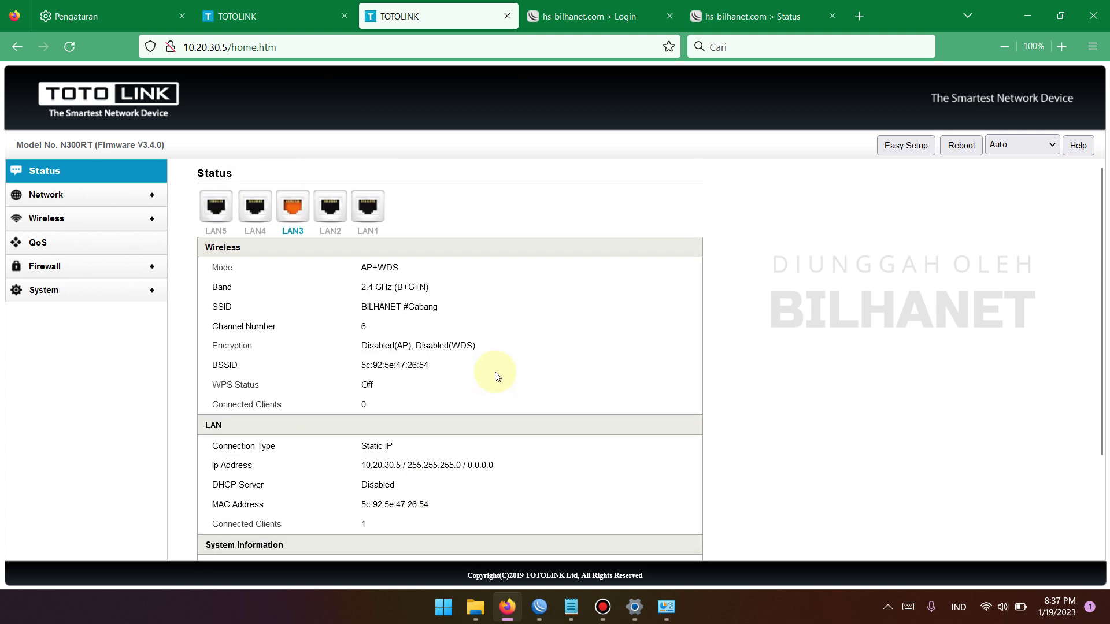